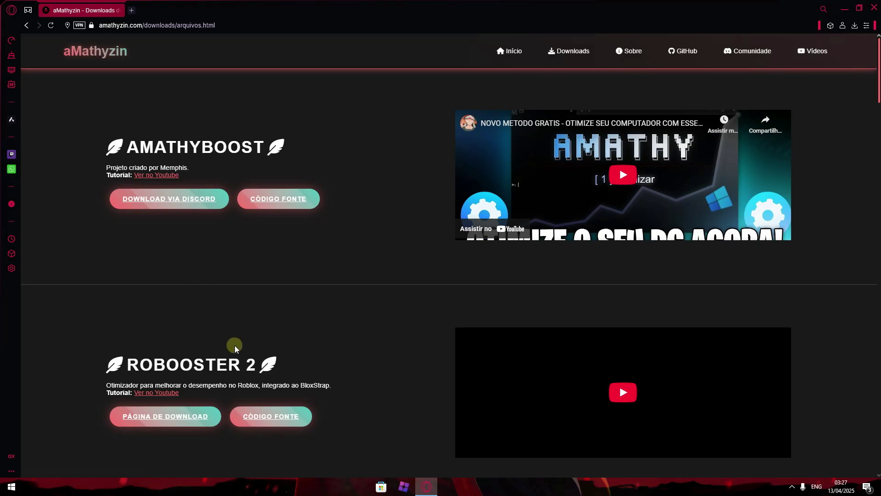
Open the download page link for RoBooster 2 from the site's downloads list.
scroll(172, 252, down, 1)
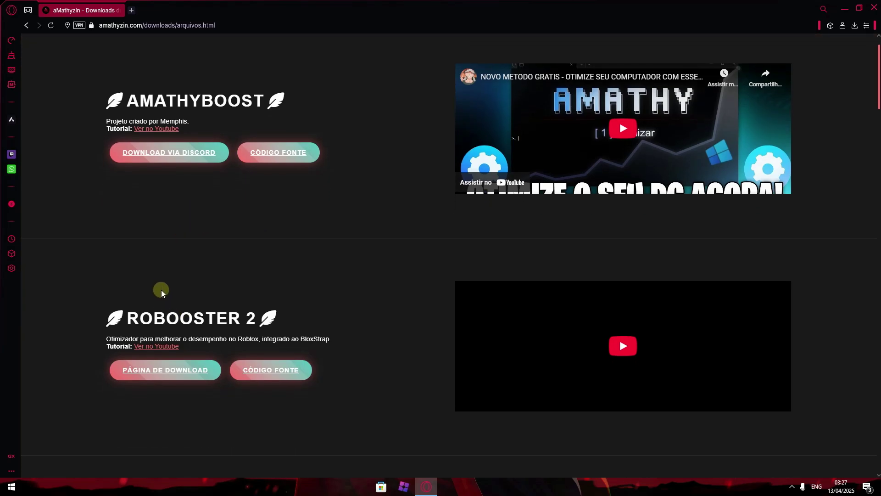
scroll(182, 274, up, 1)
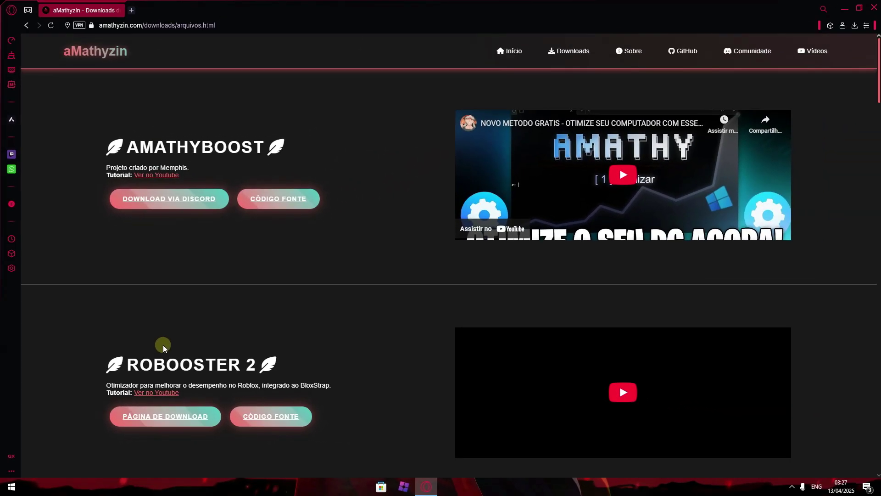
scroll(187, 321, down, 1)
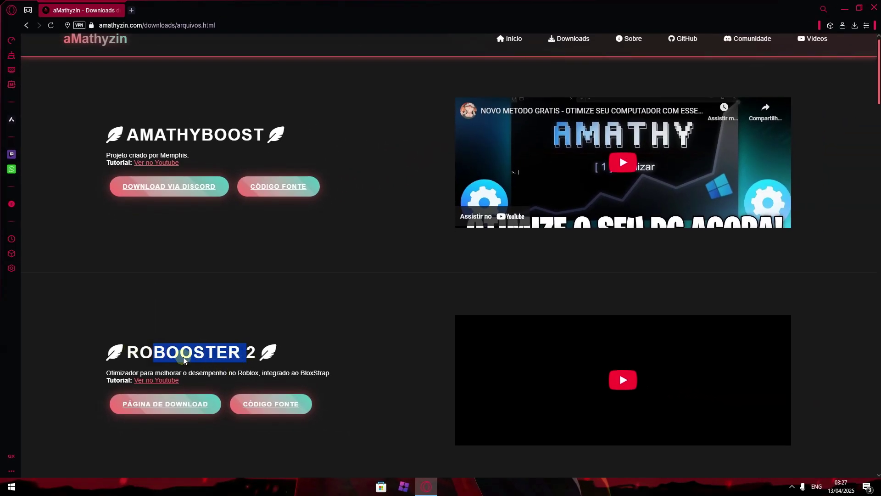
scroll(184, 365, down, 1)
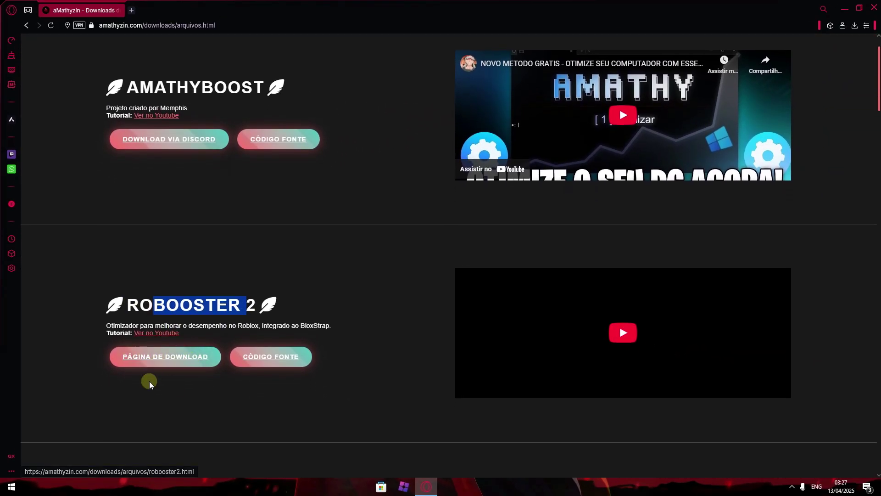
click(188, 365)
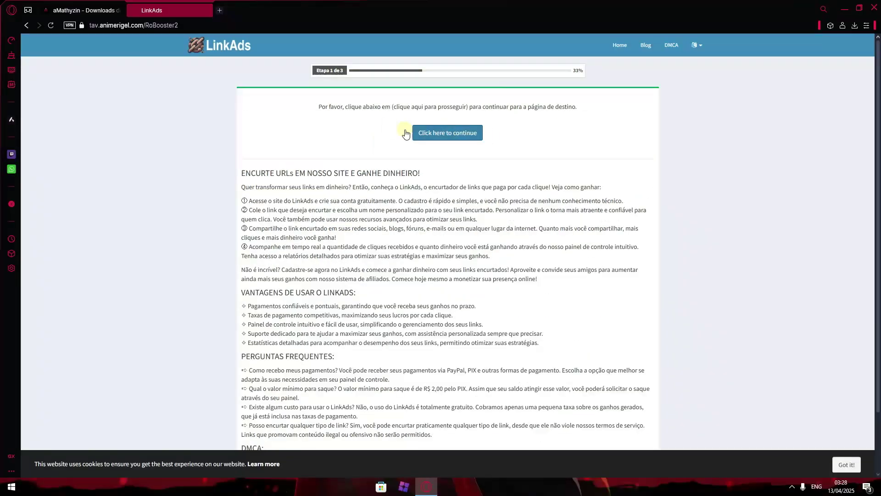
Continue past stage 1 of the LinkAds shortener, closing the advertising tab that opens.
click(458, 141)
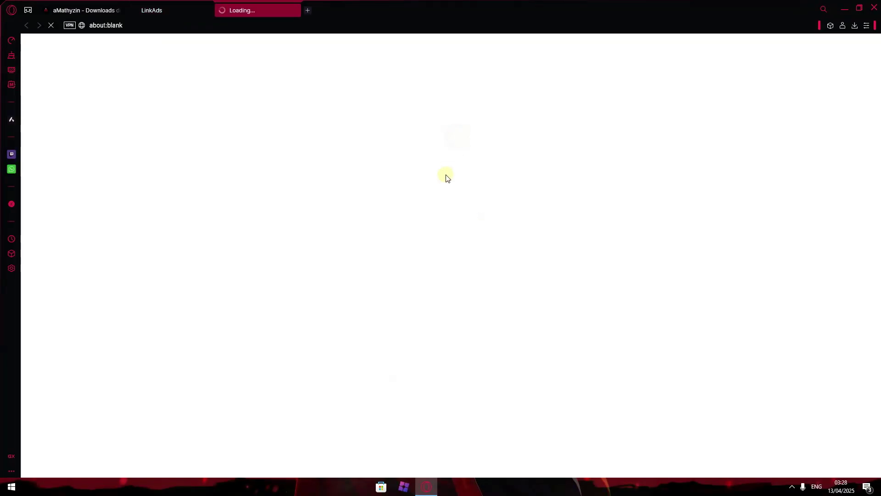
click(293, 10)
click(432, 134)
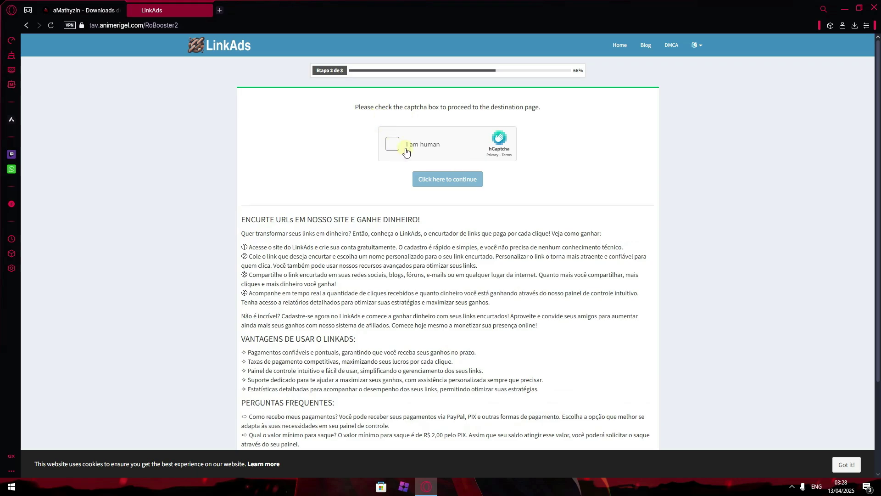
Complete the hCaptcha check by placing the missing pieces and verifying, closing the advertising tabs that open.
click(394, 146)
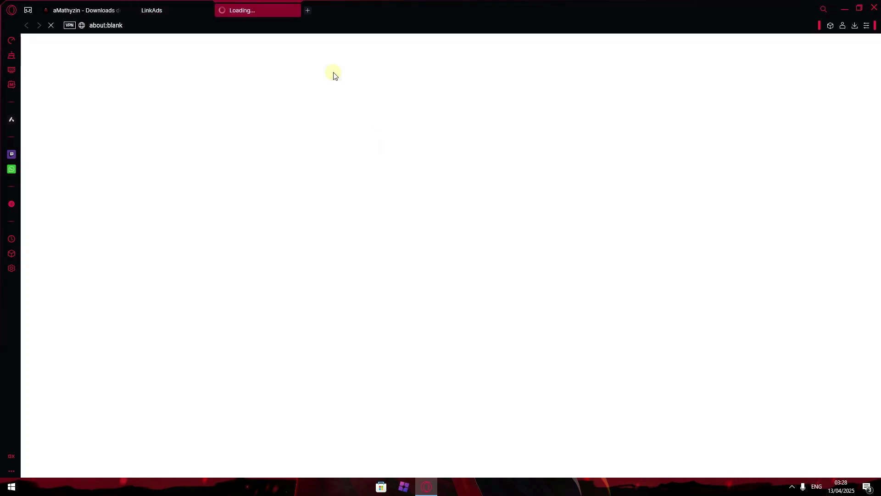
click(291, 11)
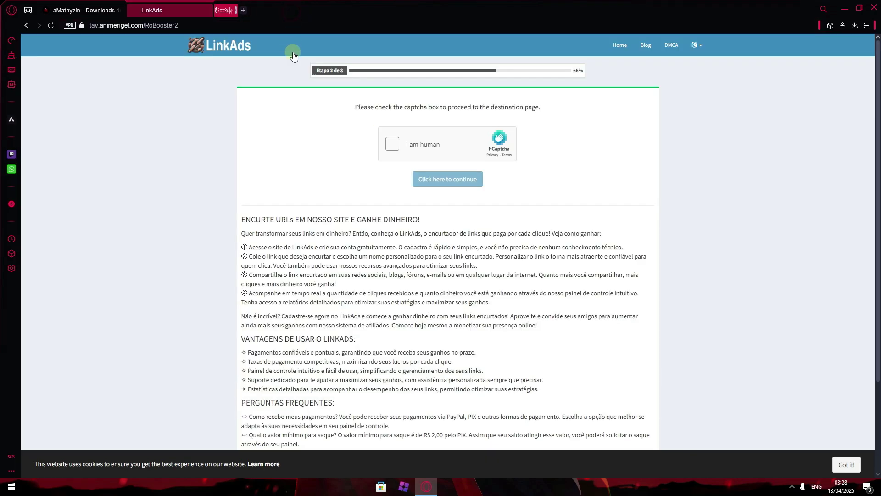
click(392, 147)
click(291, 10)
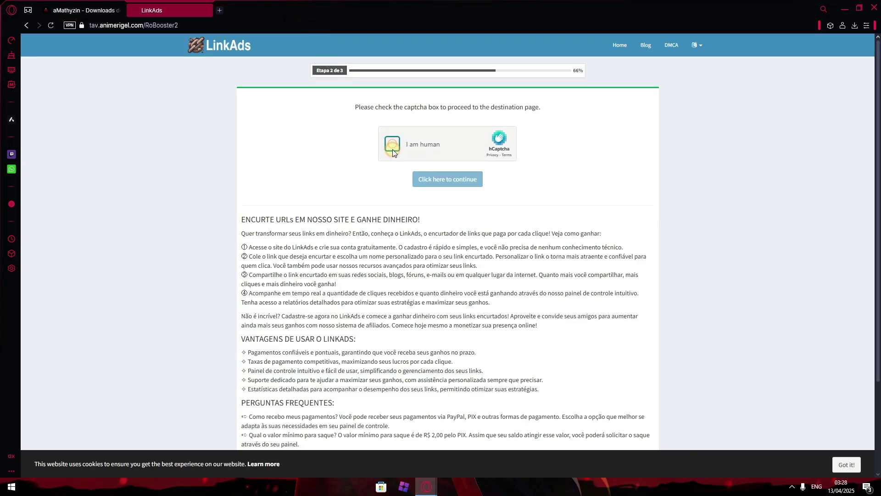
click(393, 147)
drag(572, 114, 464, 119)
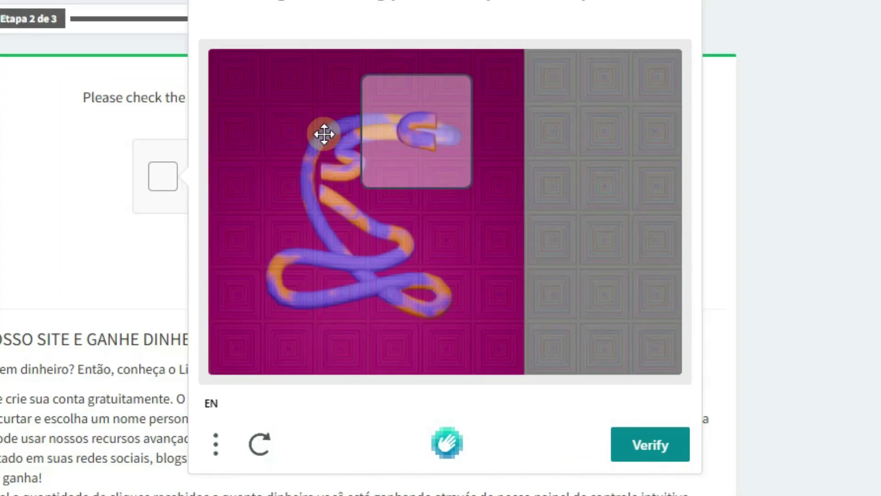
drag(324, 134, 313, 178)
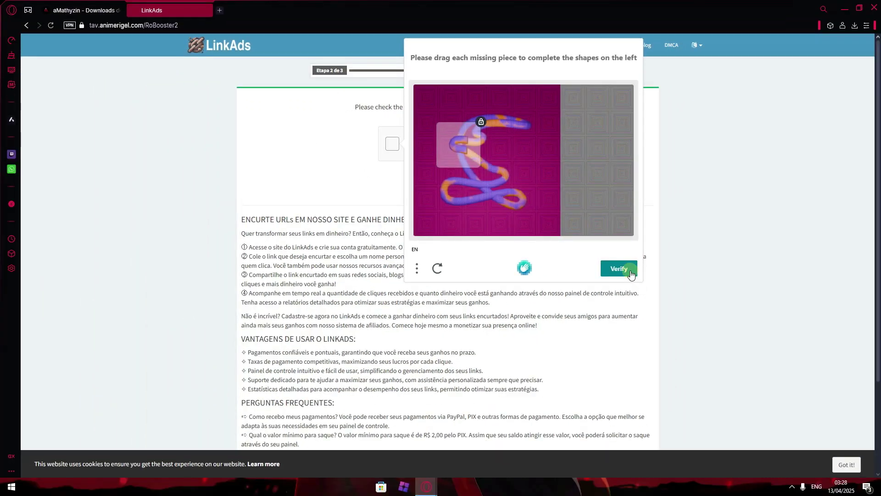
click(620, 269)
click(294, 10)
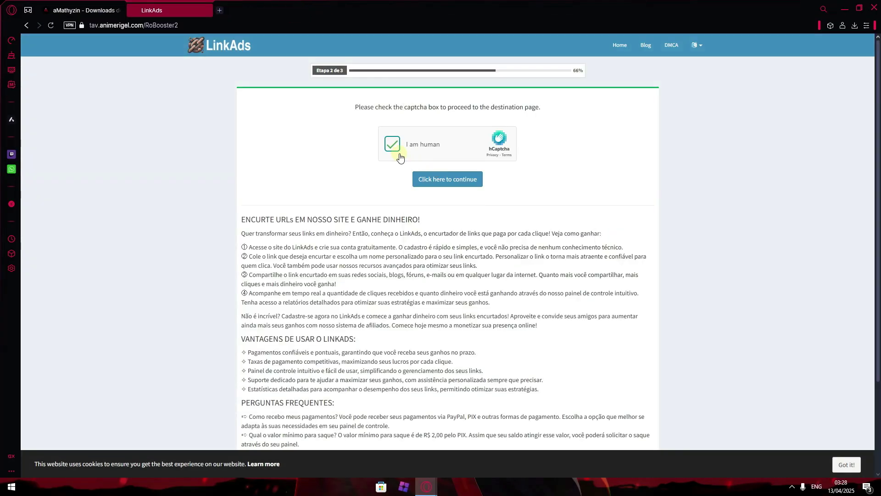
Continue from the solved captcha to stage 3, closing the advertising tab and the separate pop-up window.
click(447, 180)
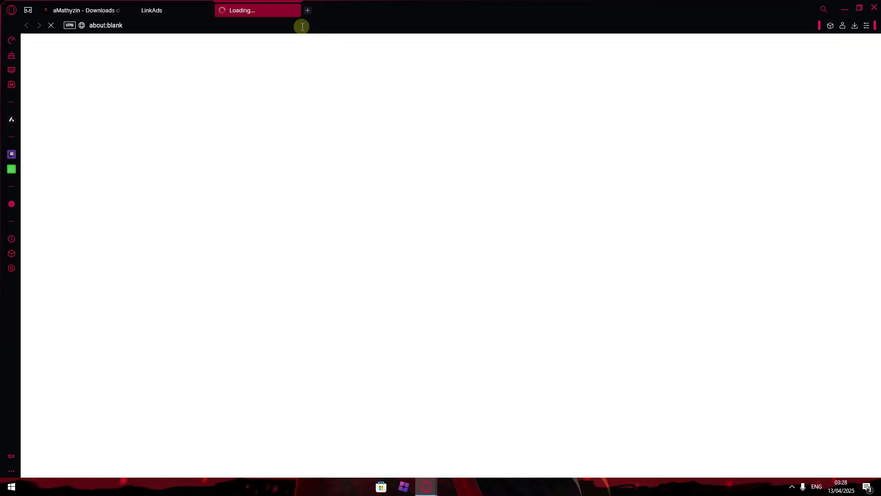
click(294, 11)
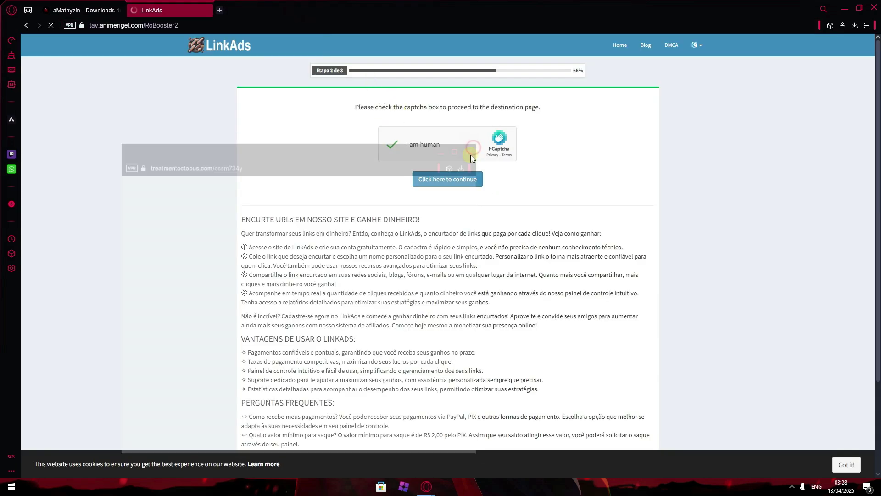
click(459, 179)
mouse_move(427, 488)
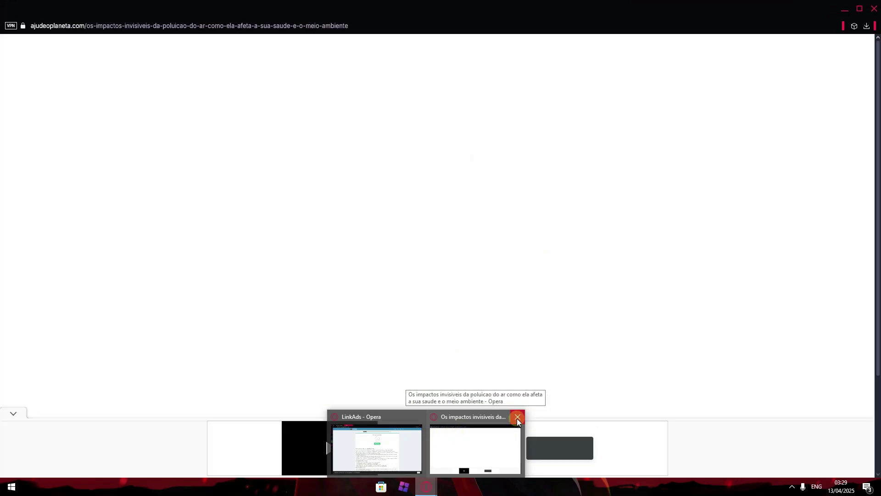
click(518, 417)
Wait out the stage 3 link countdown, closing each advertising tab that opens.
click(390, 280)
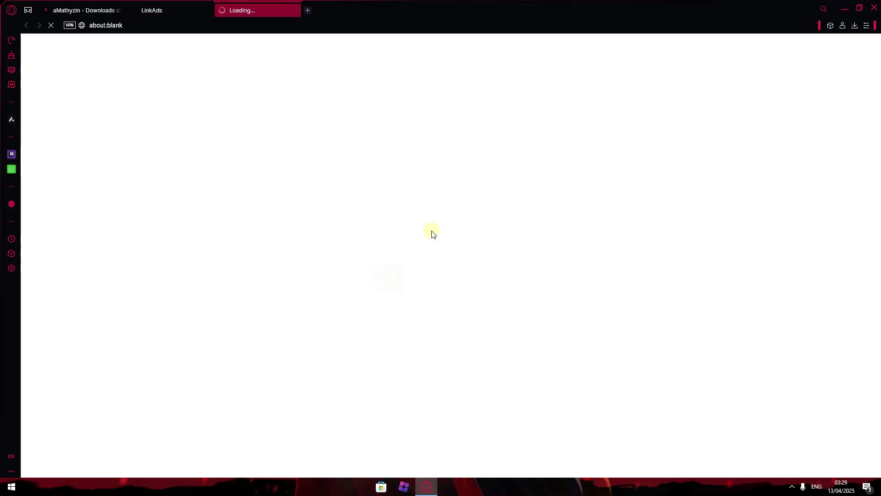
click(400, 279)
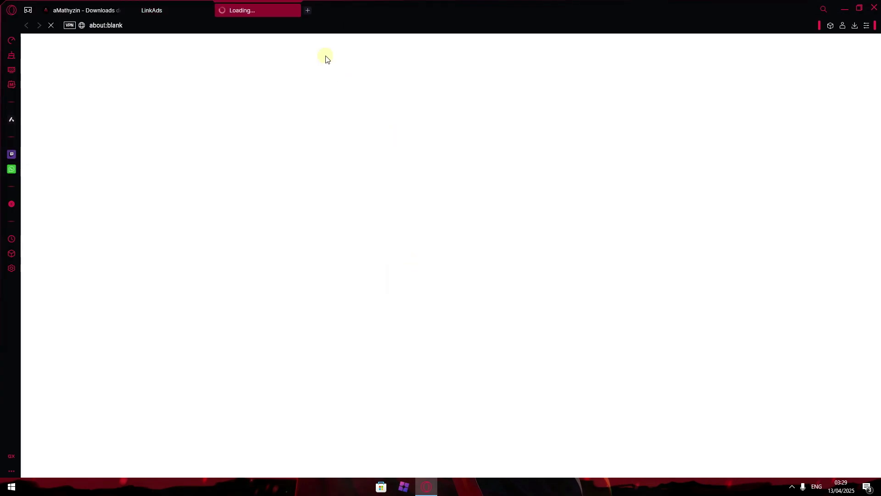
click(296, 11)
click(455, 281)
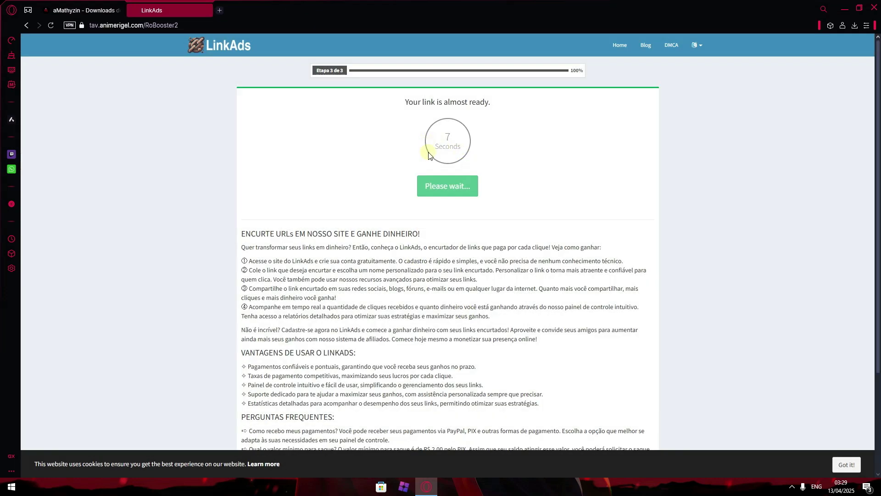
mouse_move(432, 486)
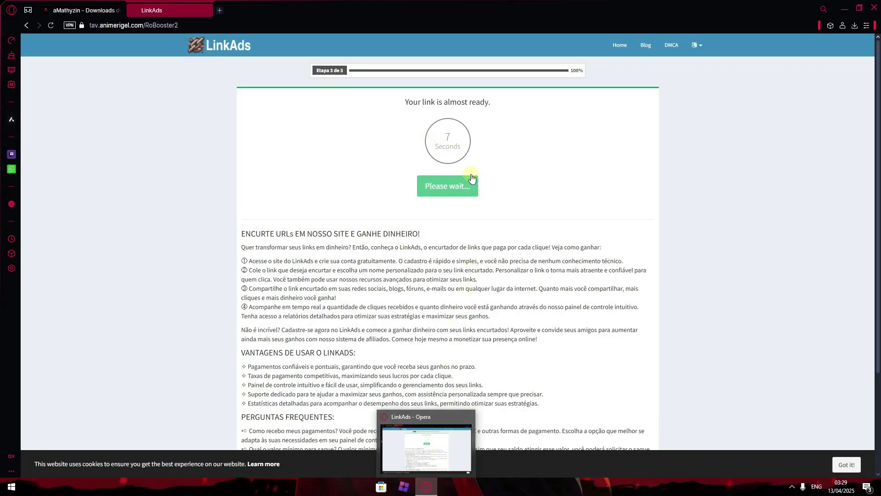
scroll(413, 216, down, 2)
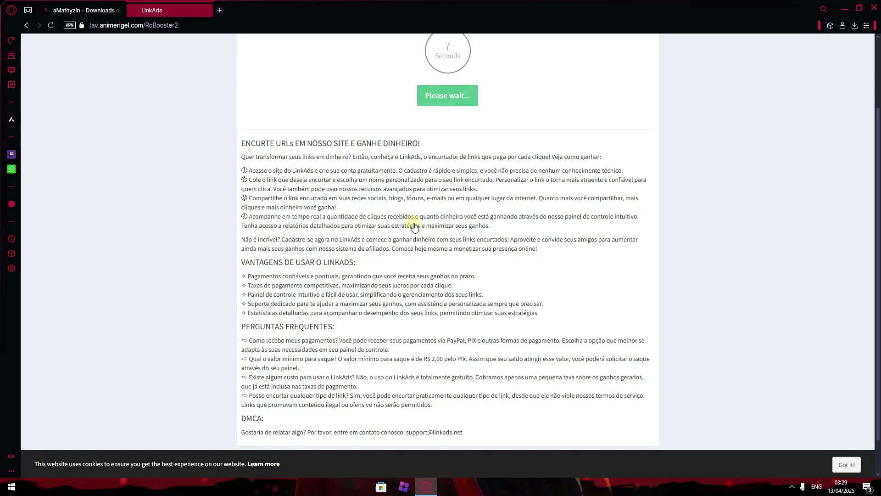
click(363, 102)
click(293, 10)
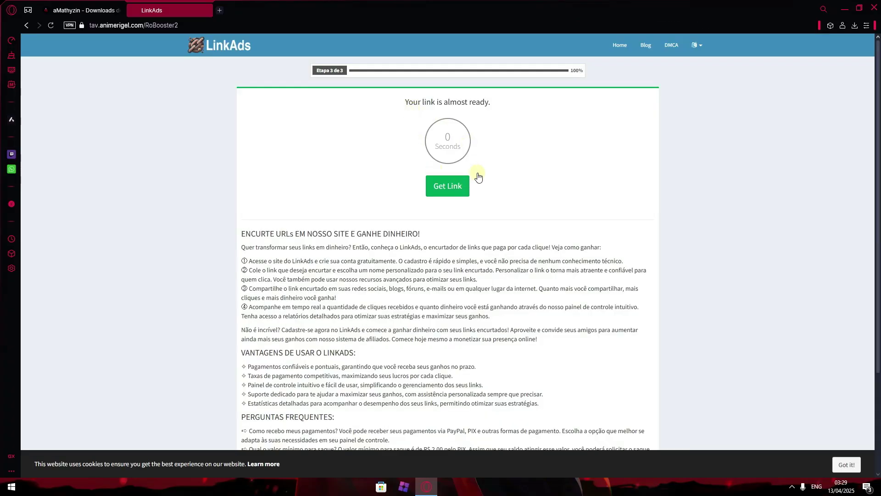
Get the destination link to reach the RoBooster 2 page, closing the advertising tabs that open.
click(447, 184)
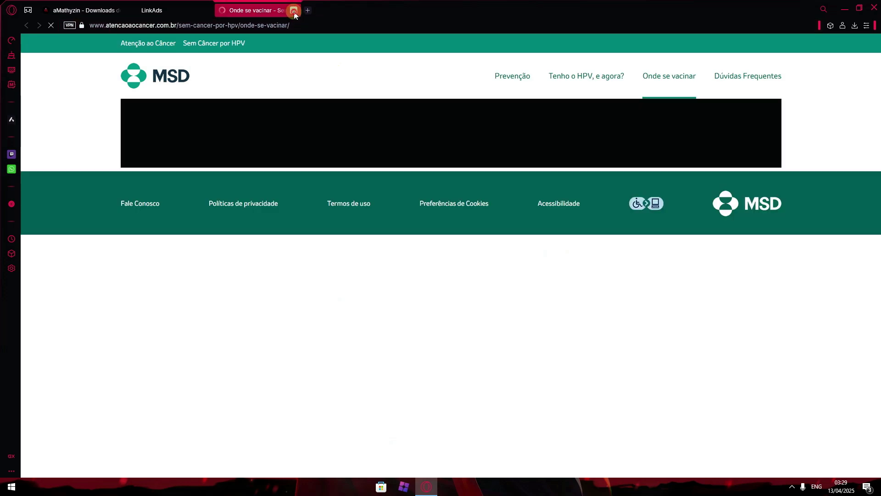
click(294, 11)
click(447, 186)
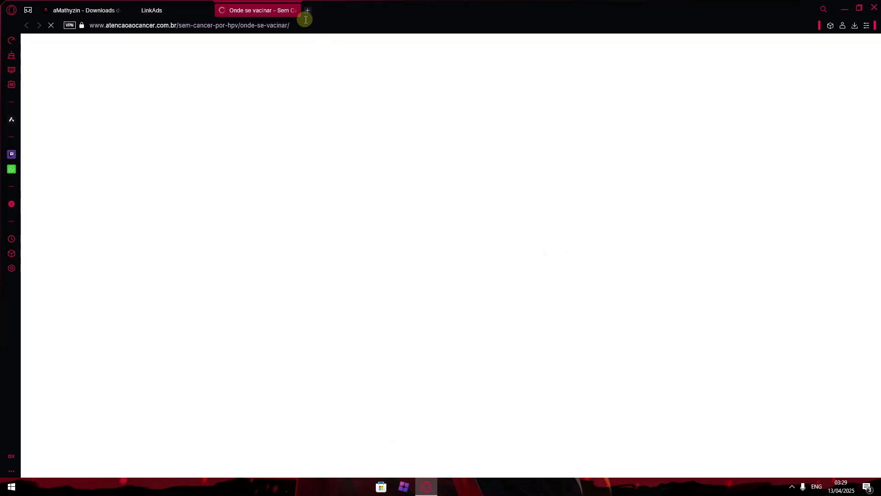
click(294, 11)
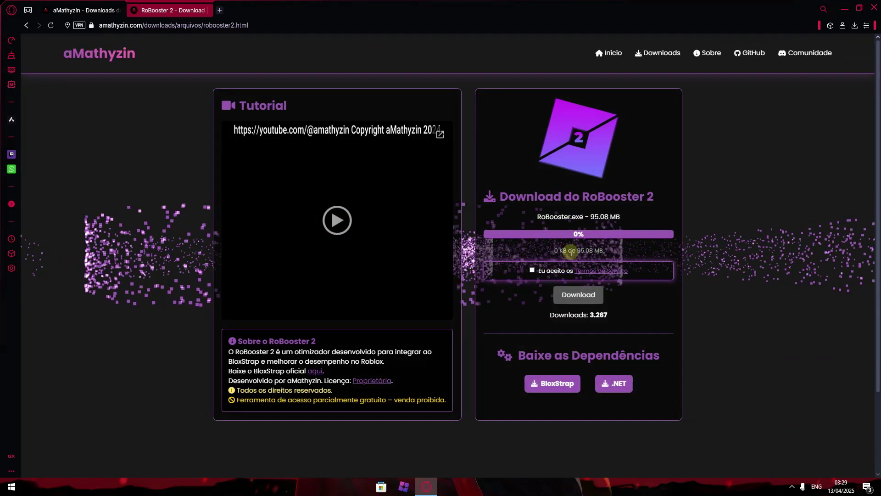
Accept the terms of service and start the RoBooster.exe download.
drag(577, 250, 553, 251)
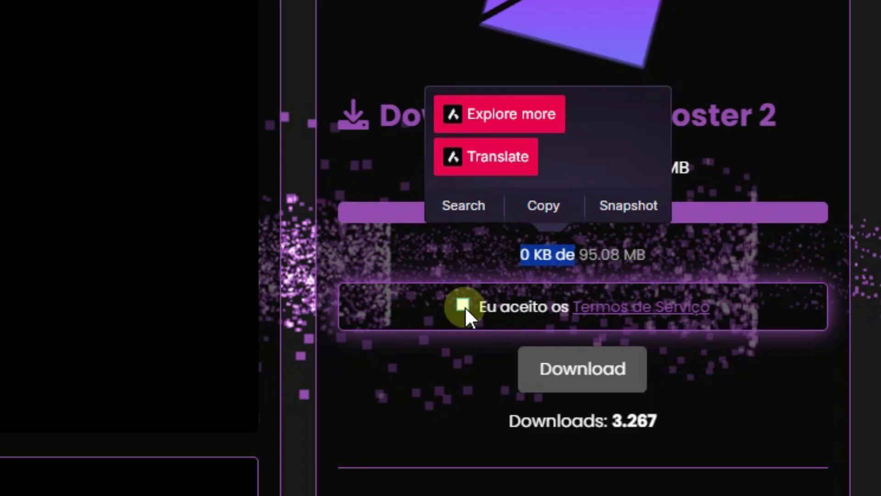
click(532, 270)
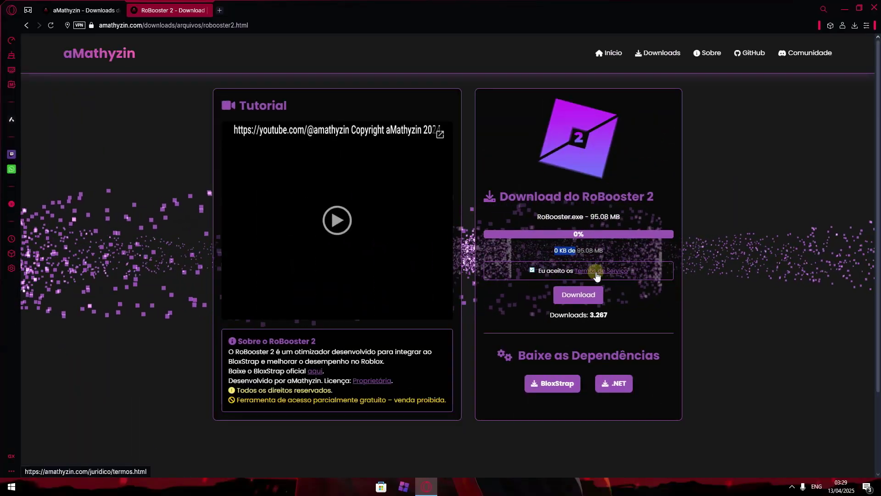
click(532, 270)
click(539, 271)
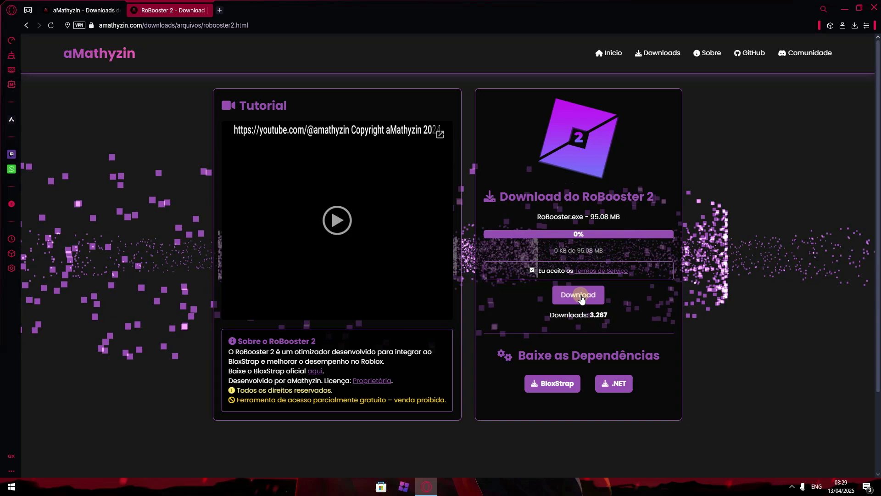
click(578, 293)
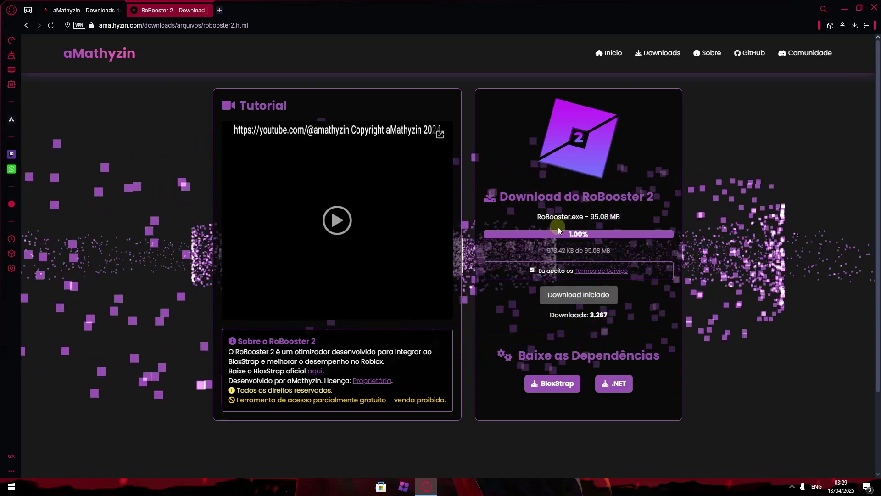
drag(591, 235, 602, 246)
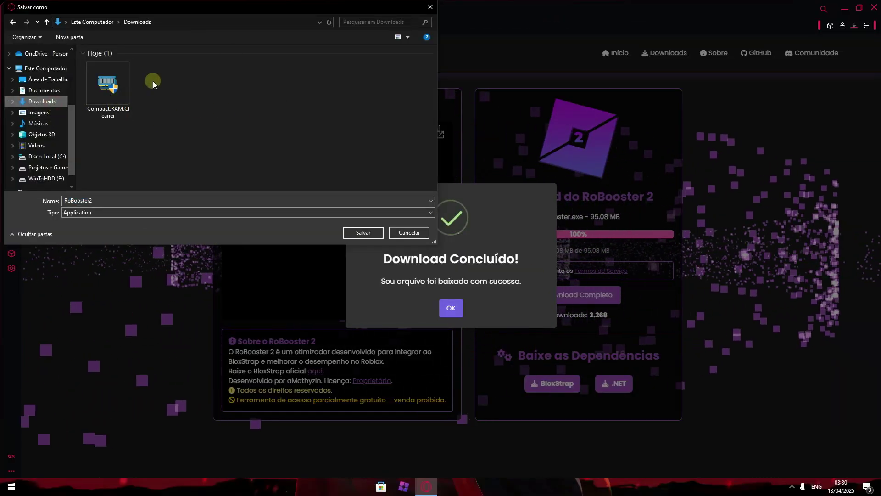
Save the downloaded application in the Downloads folder as RoBooster 2.
click(118, 89)
double_click(112, 200)
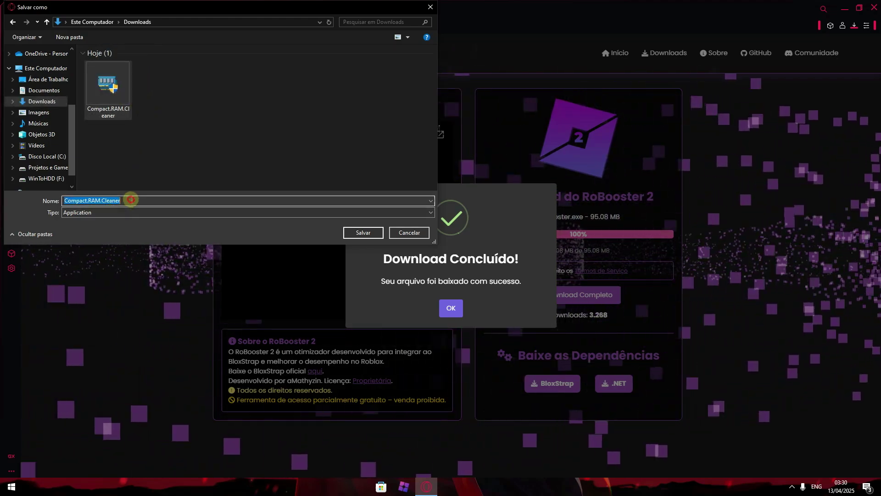
text(RoBooster 2)
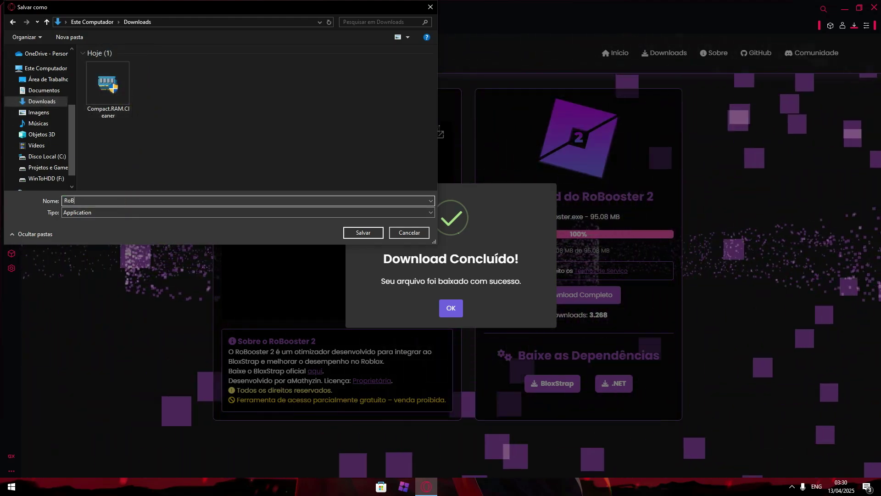
click(361, 233)
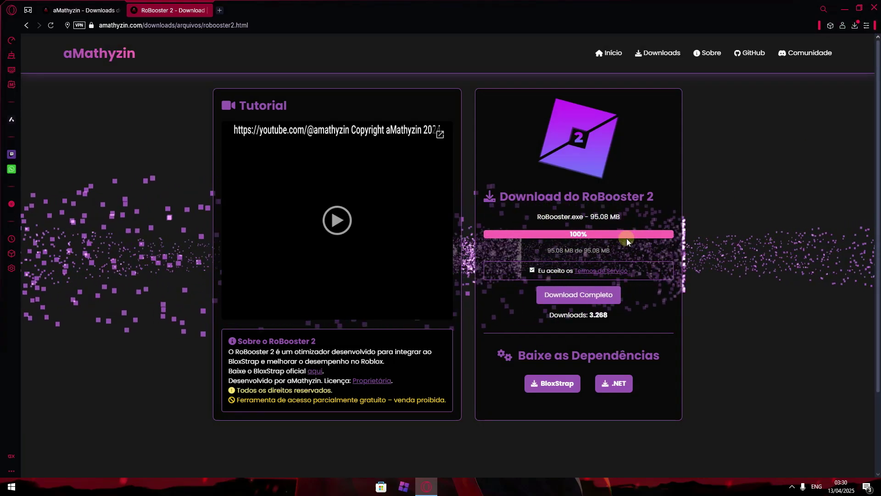
Open the BloxStrap and .NET download pages from the dependencies section.
drag(517, 357, 589, 366)
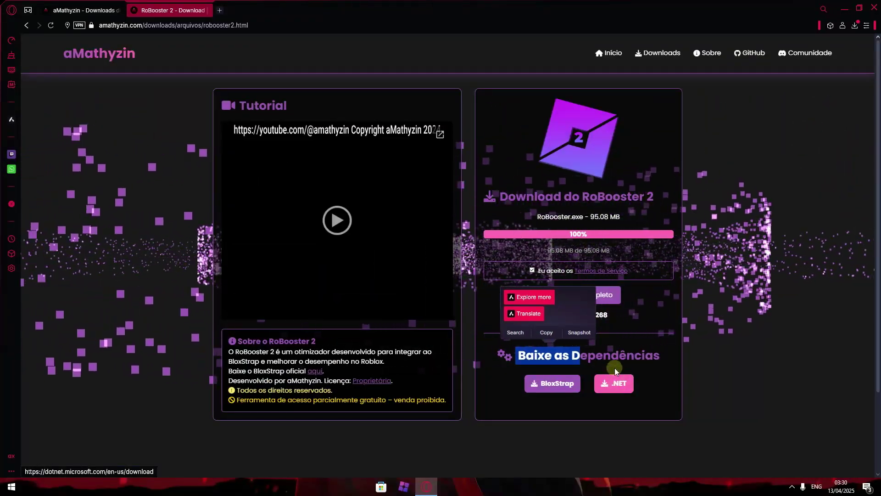
click(622, 384)
click(616, 389)
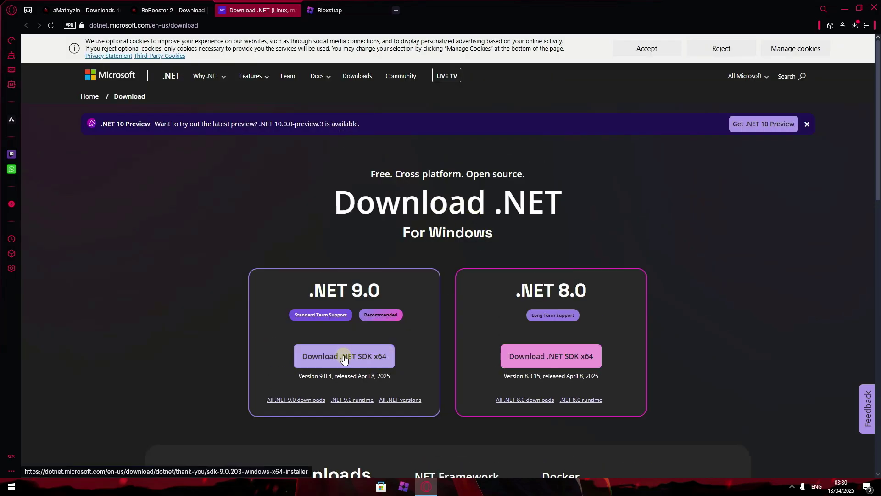
Download the .NET 9.0 SDK x64 installer to the Downloads folder and install the SDK.
click(381, 362)
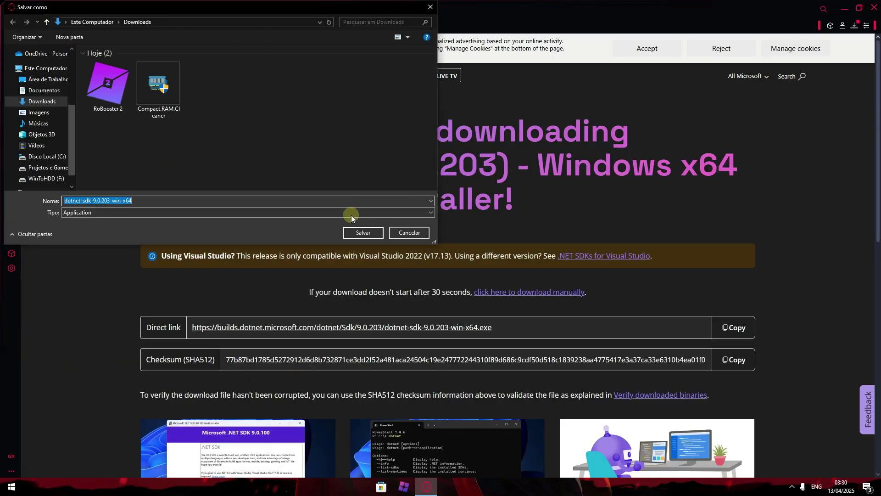
click(361, 232)
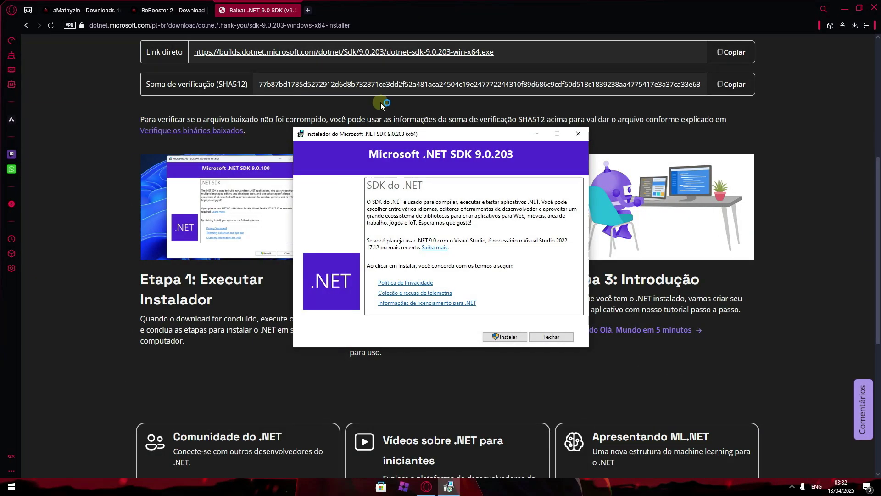
drag(342, 137, 369, 74)
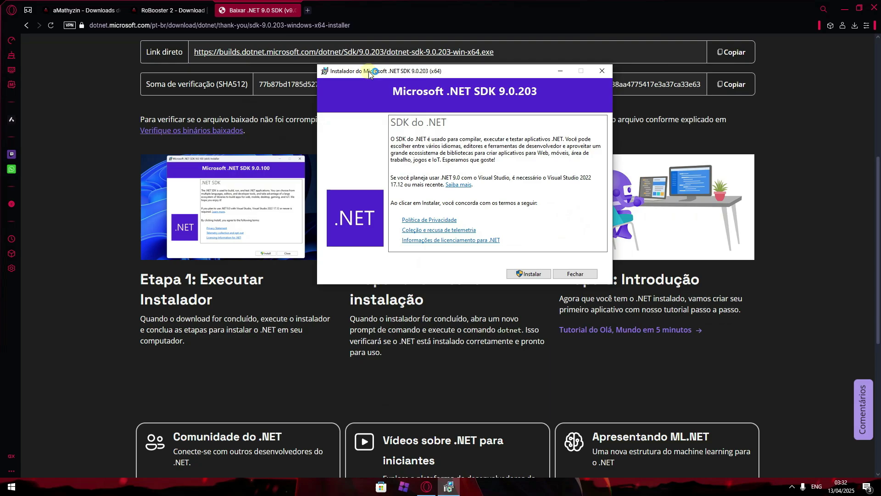
click(524, 274)
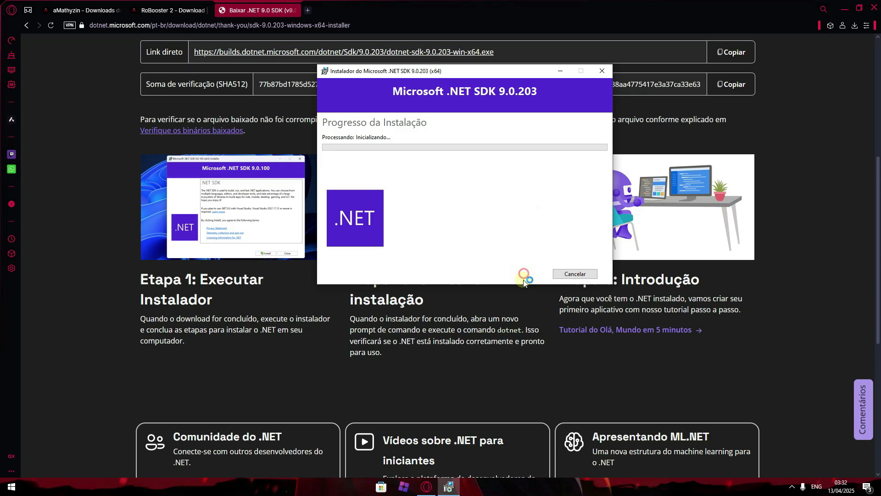
drag(491, 101, 429, 130)
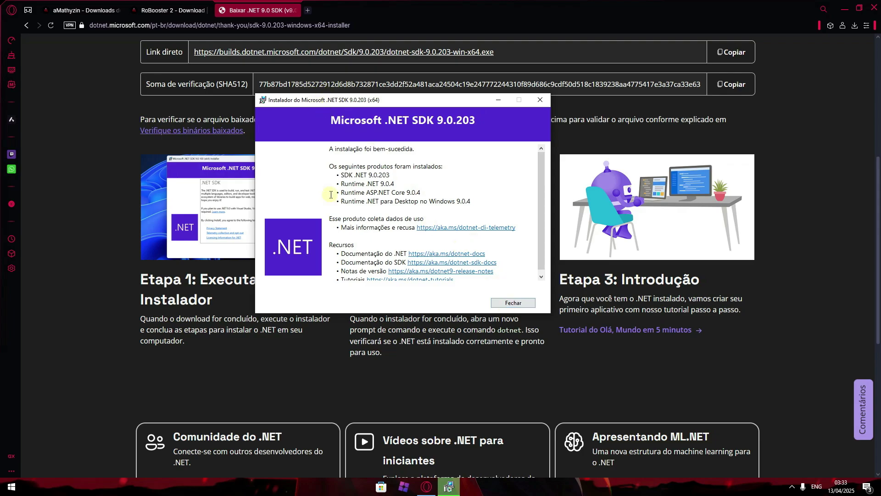
click(515, 306)
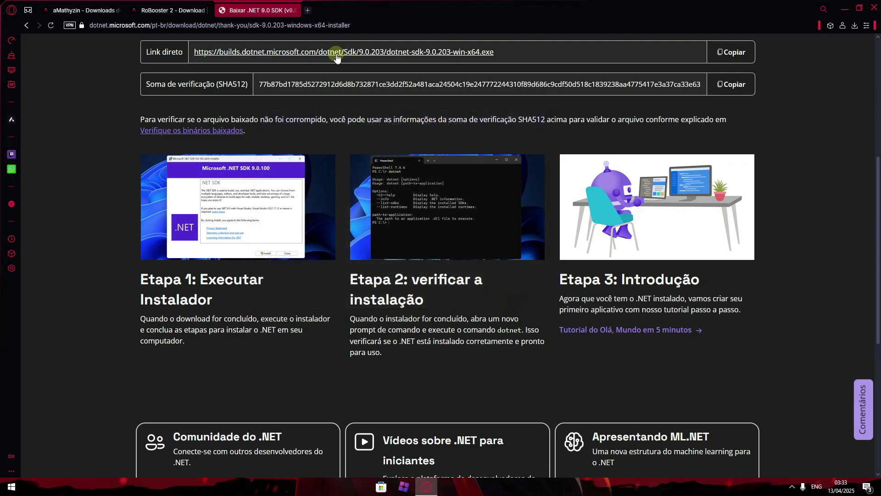
Reach the BloxStrap site from the RoBooster 2 dependencies and save the latest version as Bloxstrap-v2.9.0 in the Downloads folder.
click(295, 10)
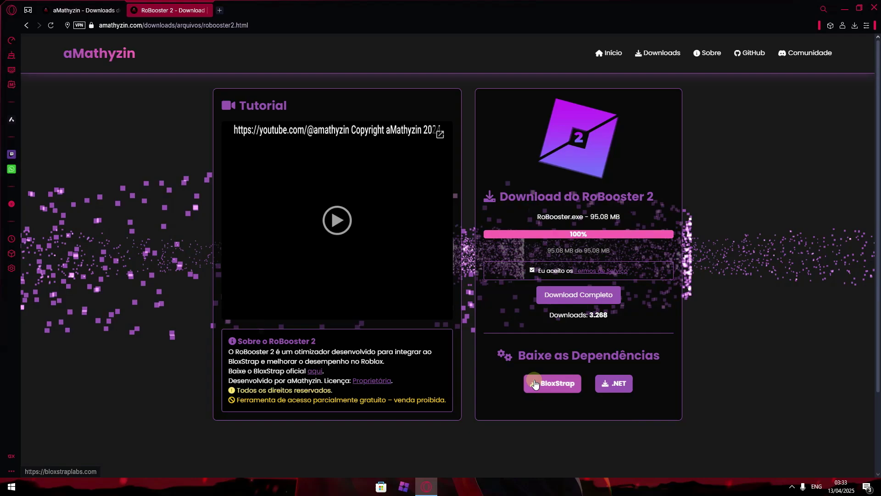
click(552, 387)
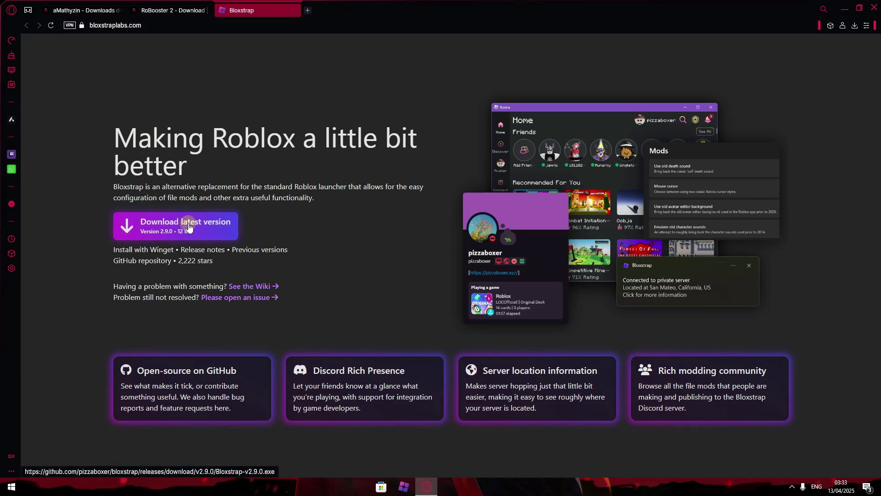
click(152, 226)
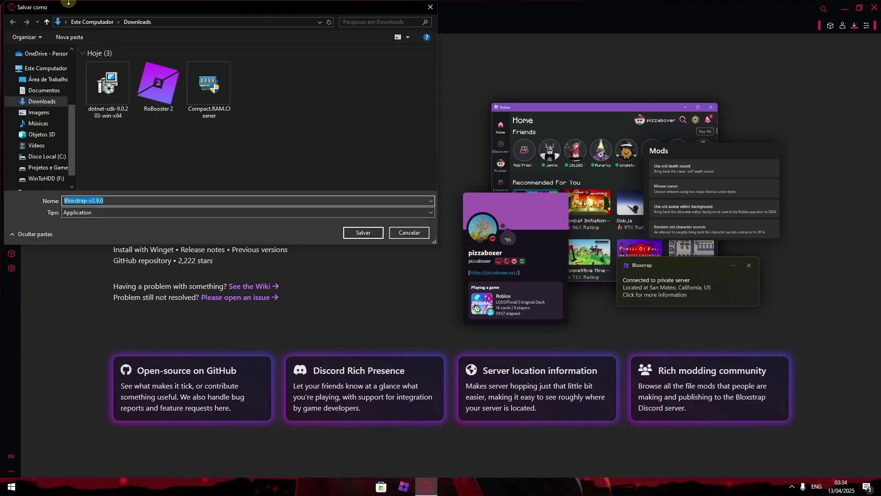
click(413, 267)
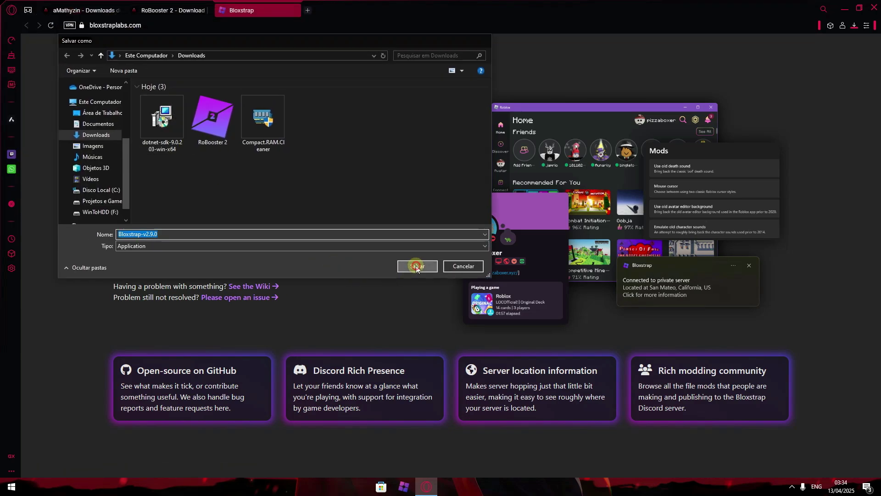
Launch the Bloxstrap installer with the system default language and proceed to its installation options.
click(753, 63)
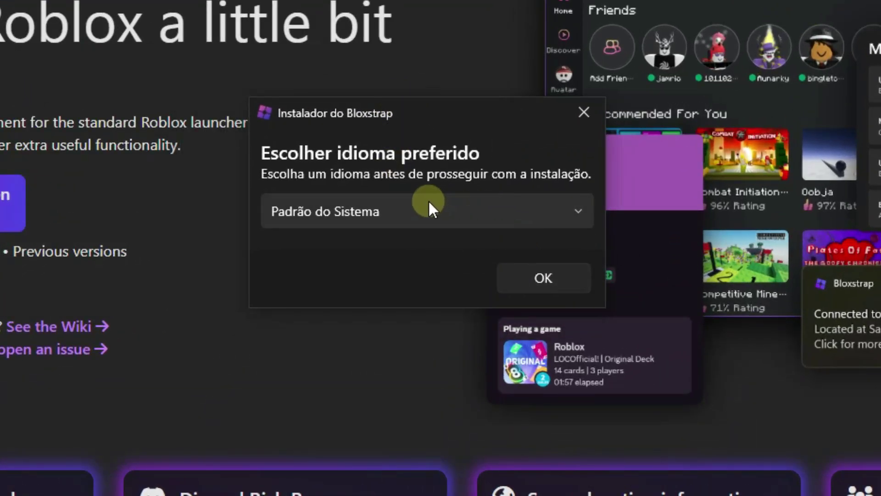
click(527, 275)
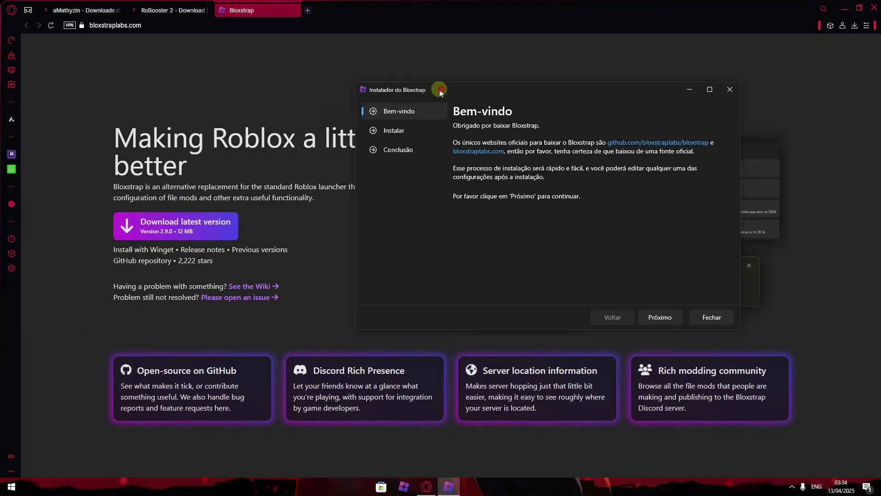
drag(440, 92, 269, 80)
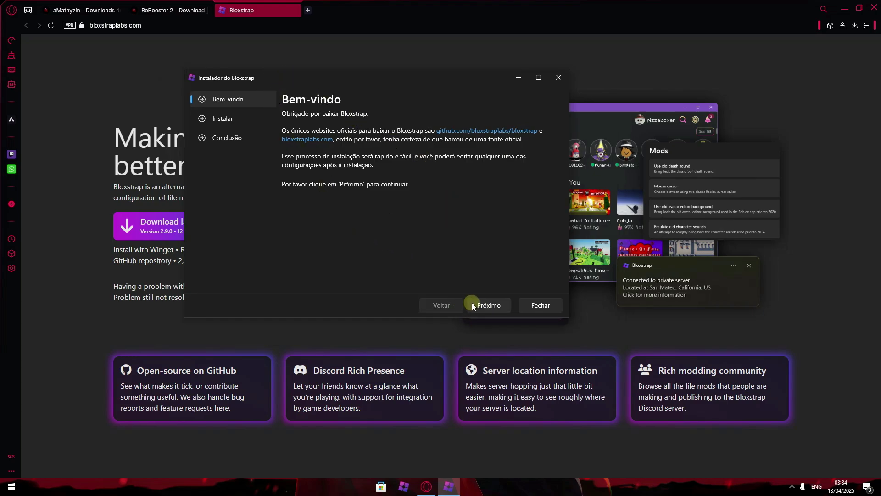
click(475, 305)
Install Bloxstrap in the default AppData\Local\Bloxstrap folder, and choose to install and start Roblox.
drag(417, 158, 319, 159)
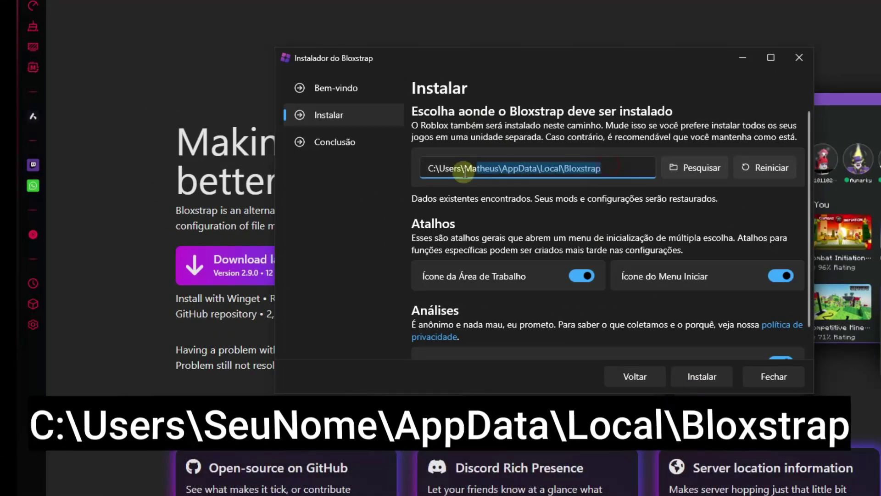
click(605, 166)
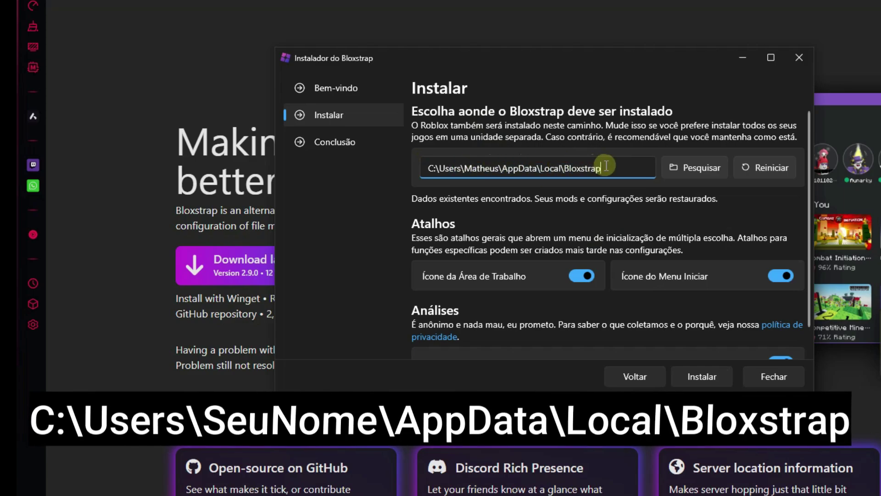
drag(605, 166, 477, 164)
drag(588, 160, 656, 175)
click(693, 383)
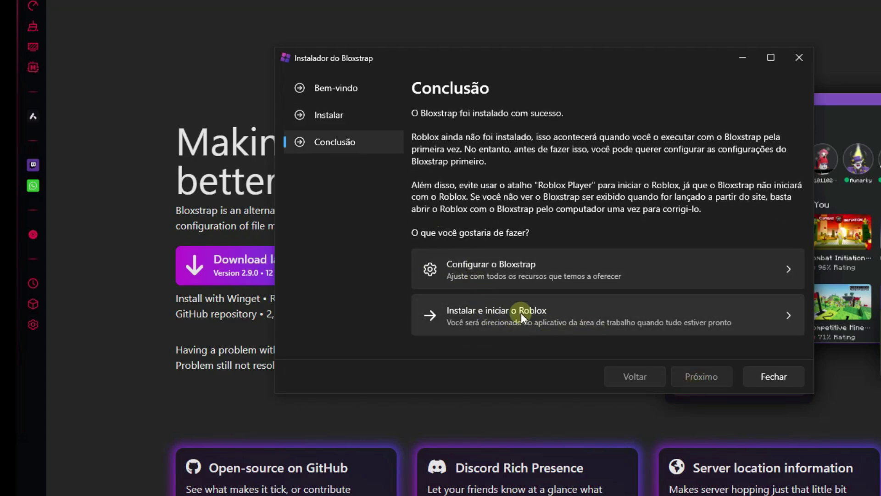
click(559, 317)
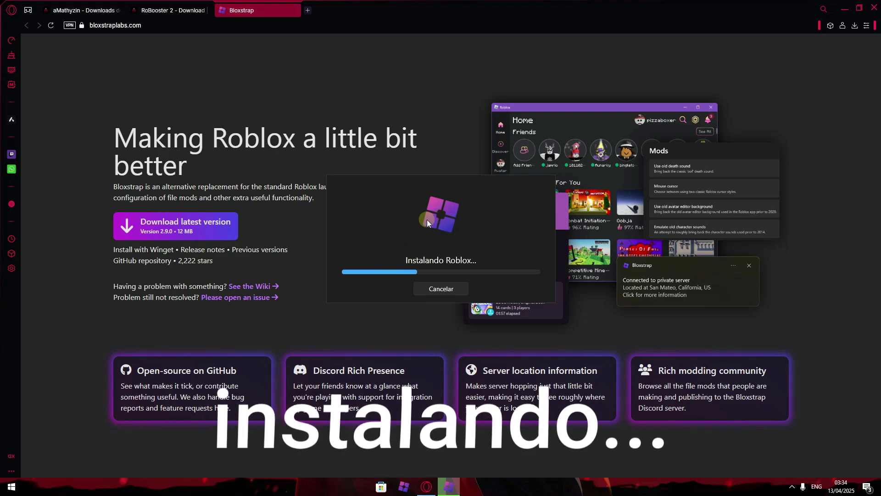
click(800, 480)
click(793, 469)
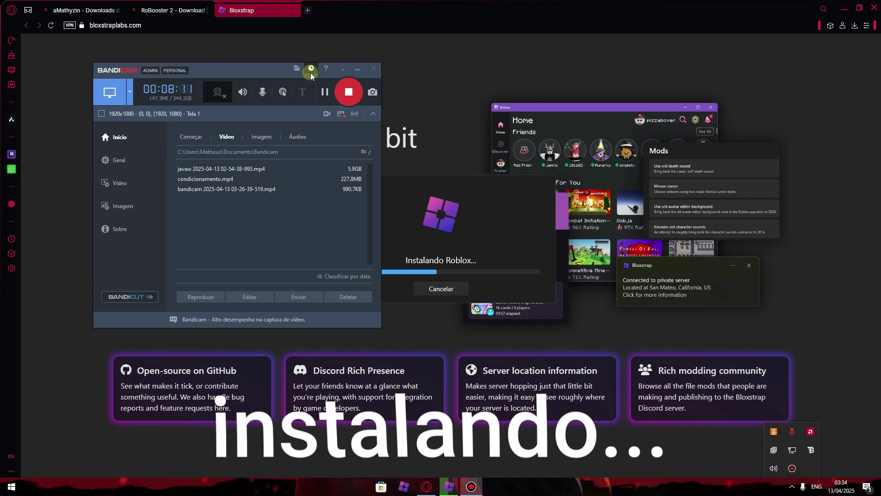
click(348, 72)
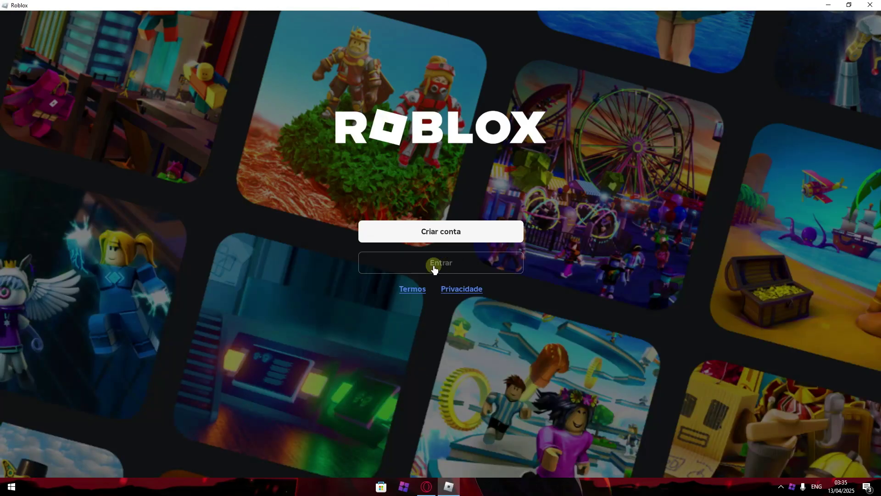
Close Roblox and open the RoBooster 2 application from the Downloads folder.
click(877, 3)
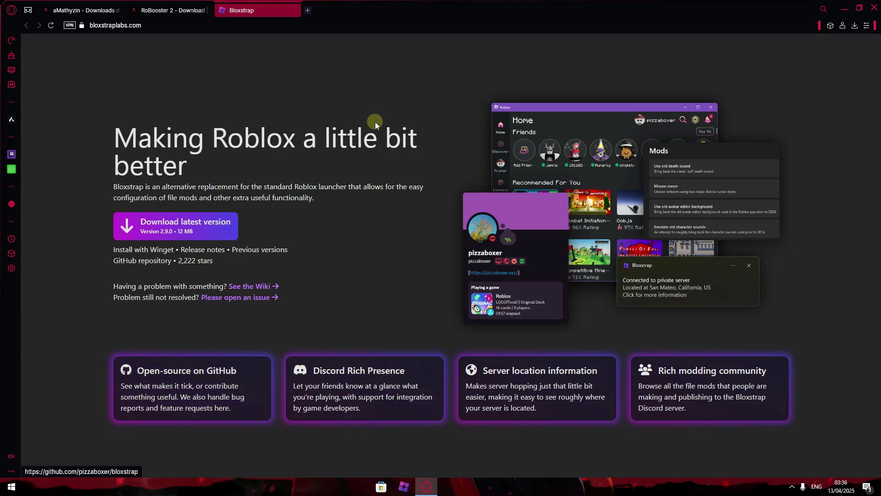
key(super+e)
click(194, 98)
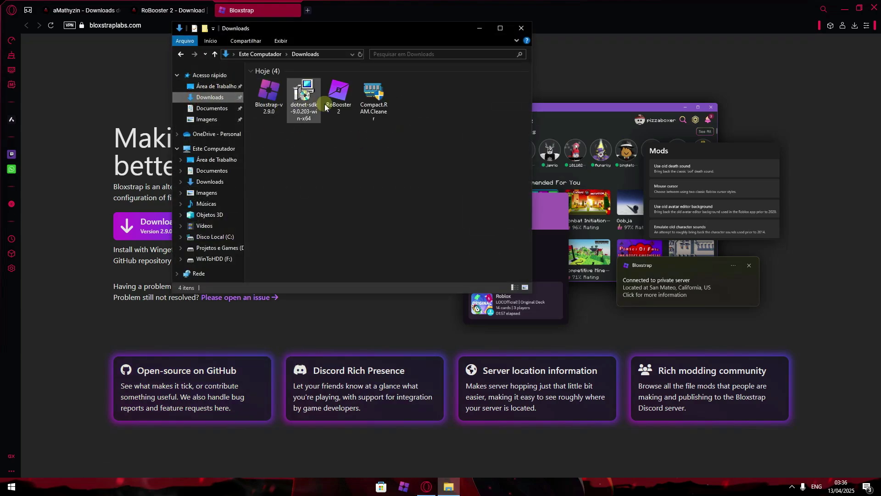
drag(333, 133, 356, 78)
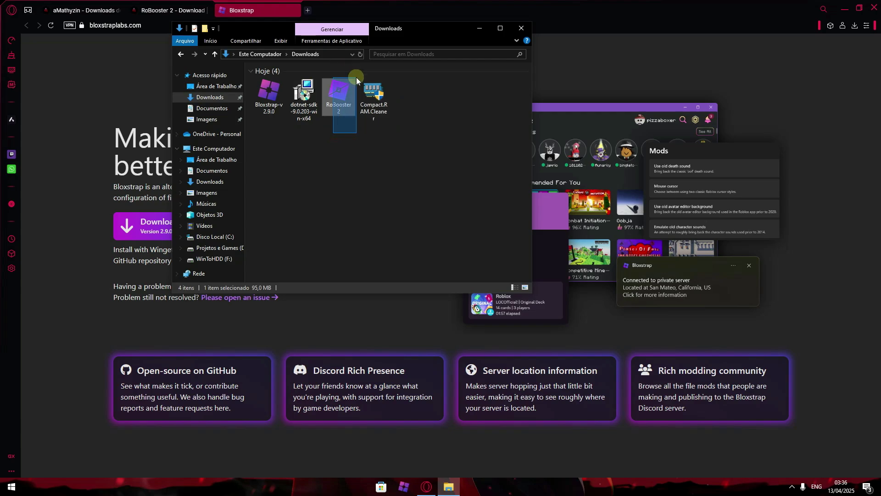
right_click(336, 95)
click(292, 130)
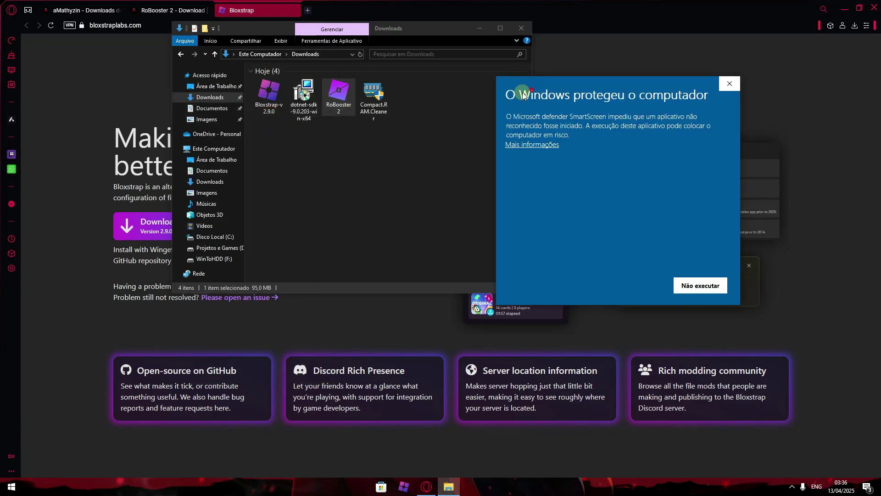
Expand the details of the SmartScreen warning and run RoBooster 2.exe anyway.
drag(509, 91, 469, 29)
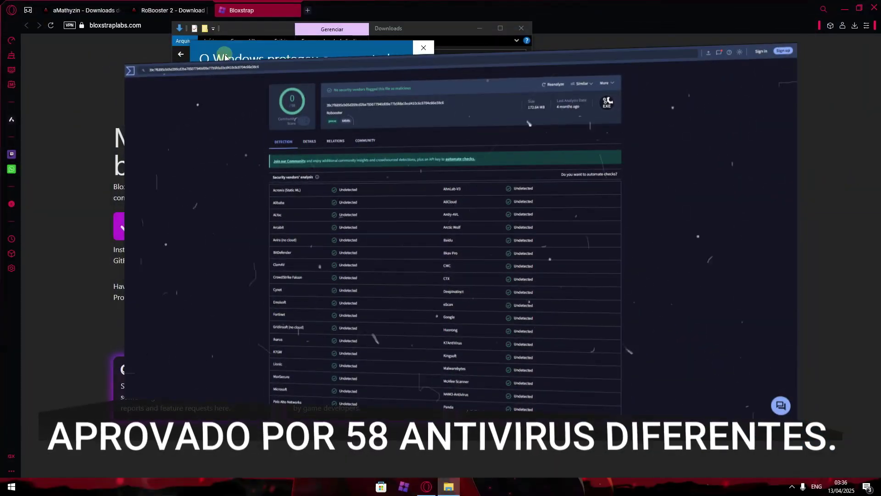
drag(385, 43, 384, 88)
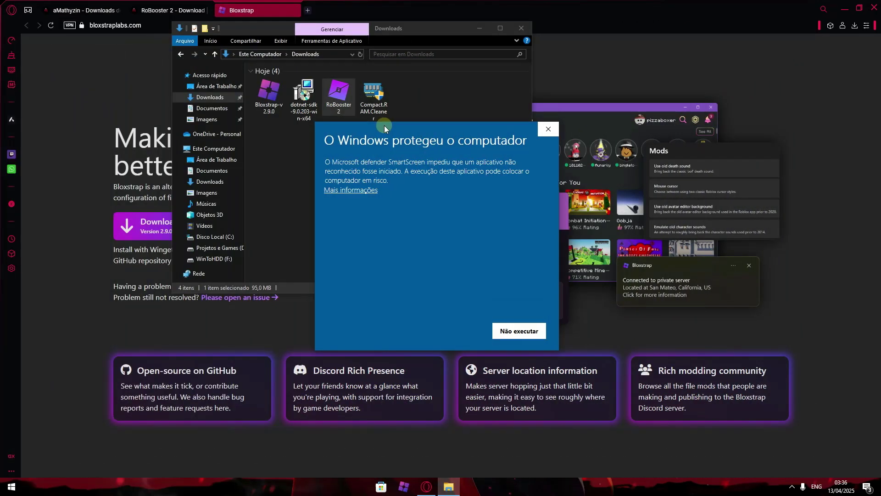
drag(385, 126, 423, 131)
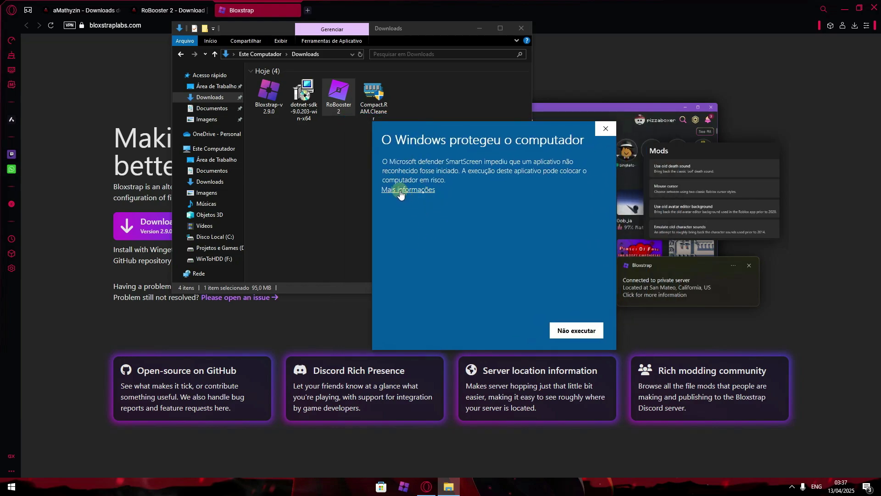
click(404, 190)
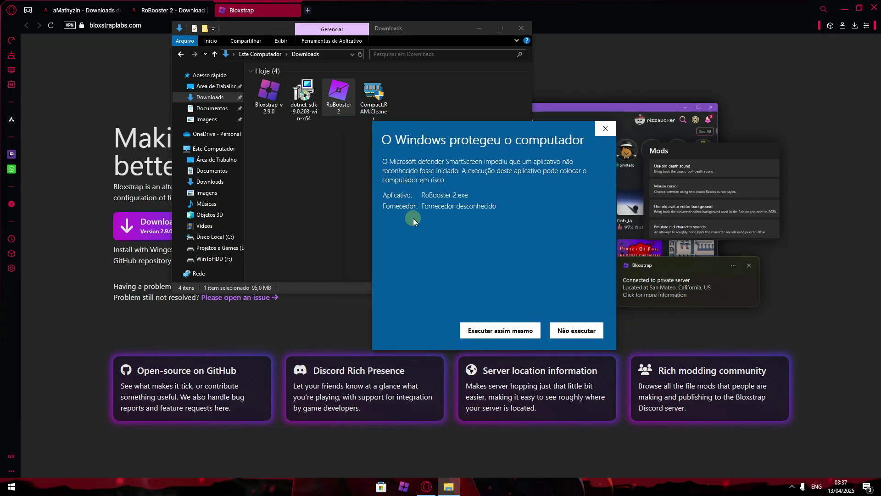
click(516, 332)
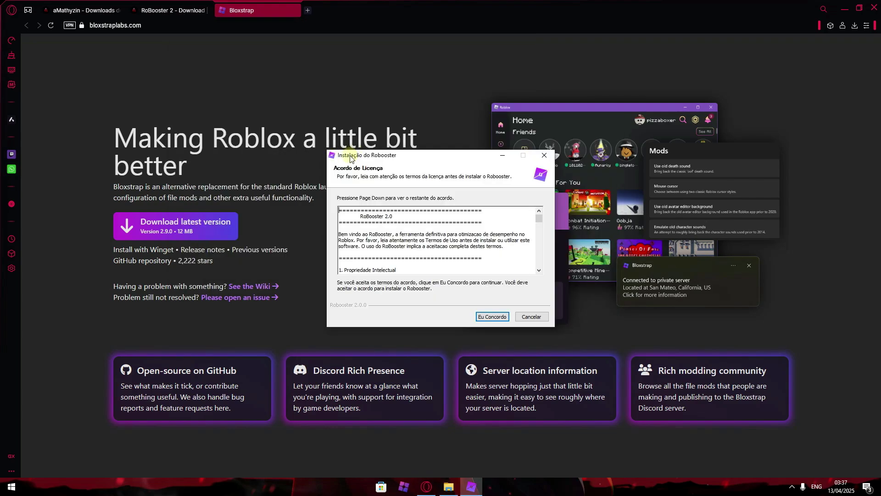
Review the RoBooster 2.0 licence agreement and accept it.
drag(351, 158, 358, 105)
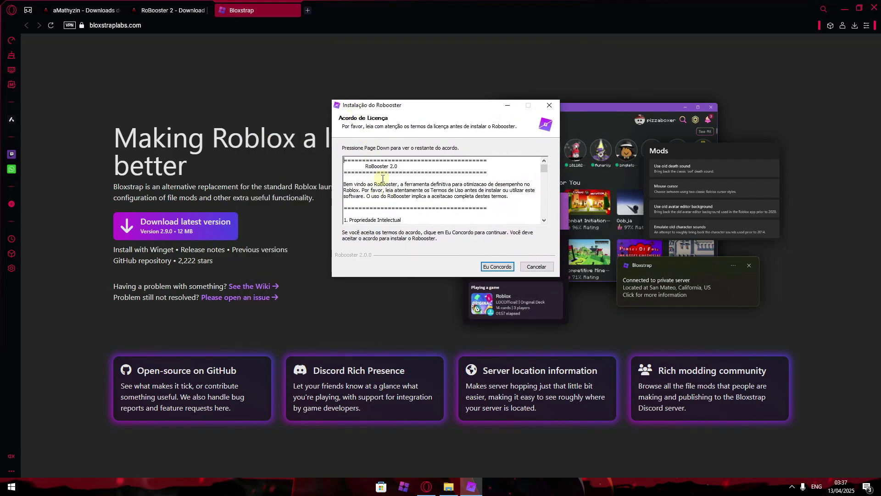
drag(422, 172, 439, 197)
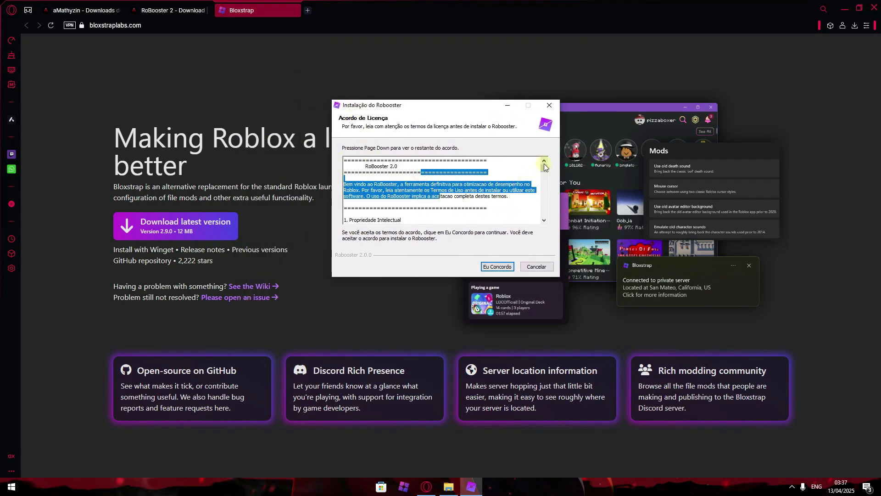
scroll(544, 163, down, 4)
scroll(544, 164, up, 4)
click(464, 205)
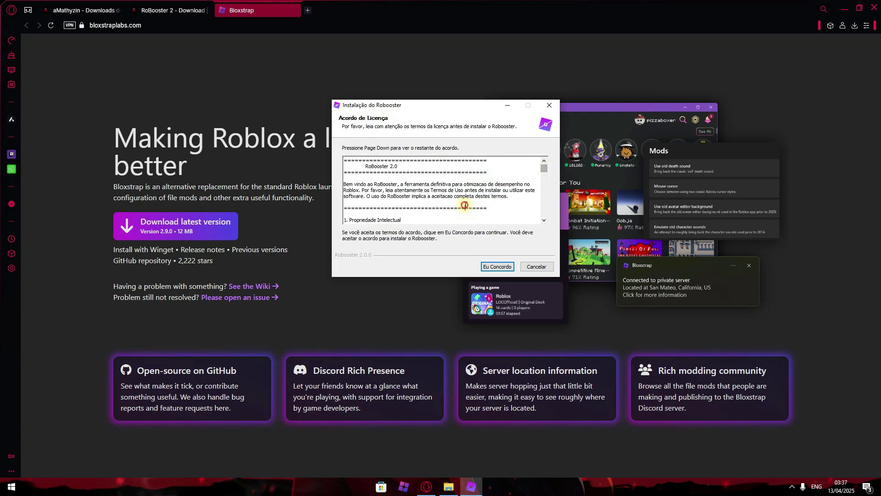
click(493, 267)
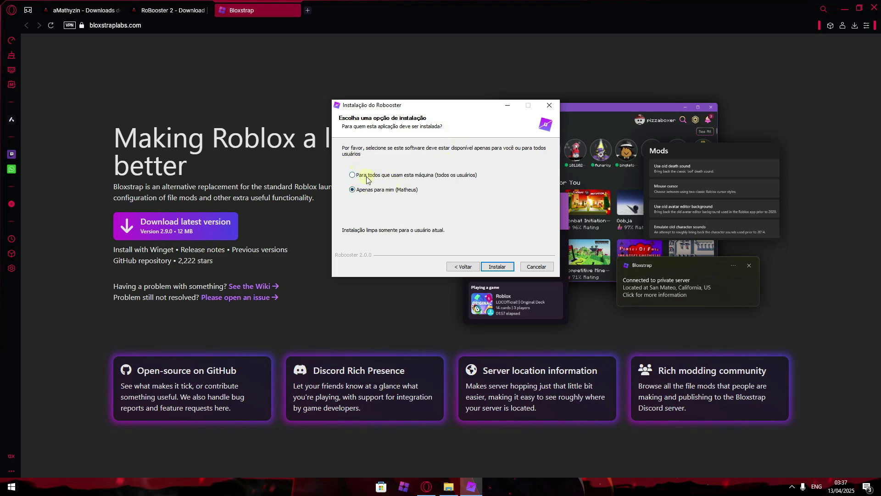
Install Robooster for the current user only and finish the setup with the option to run it kept on.
click(495, 268)
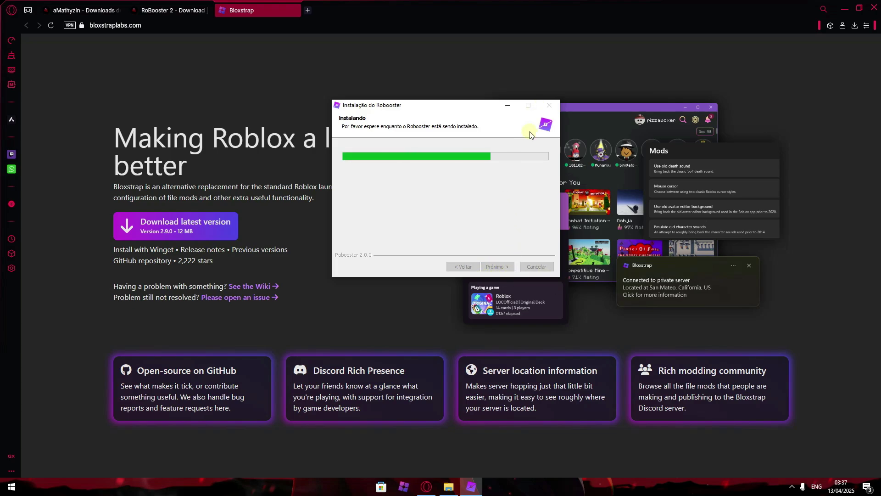
drag(414, 110, 476, 91)
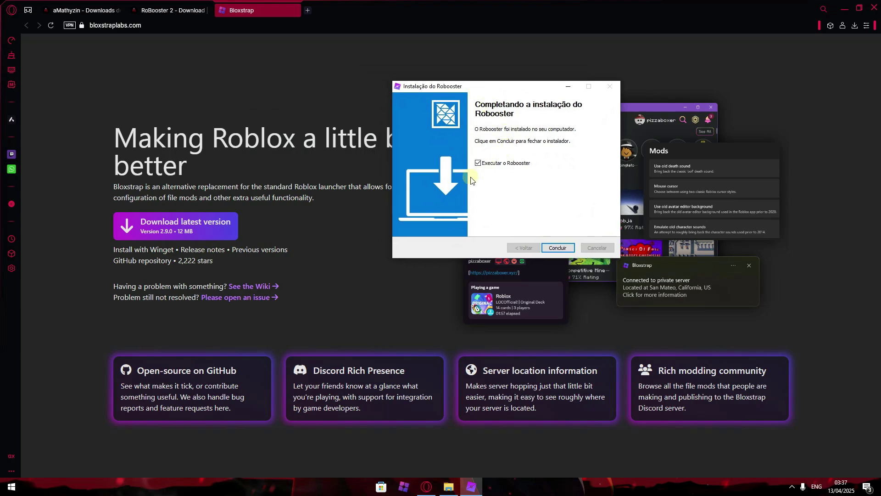
click(559, 248)
Run Robooster as administrator from the recently added apps and choose Português as its language.
click(11, 487)
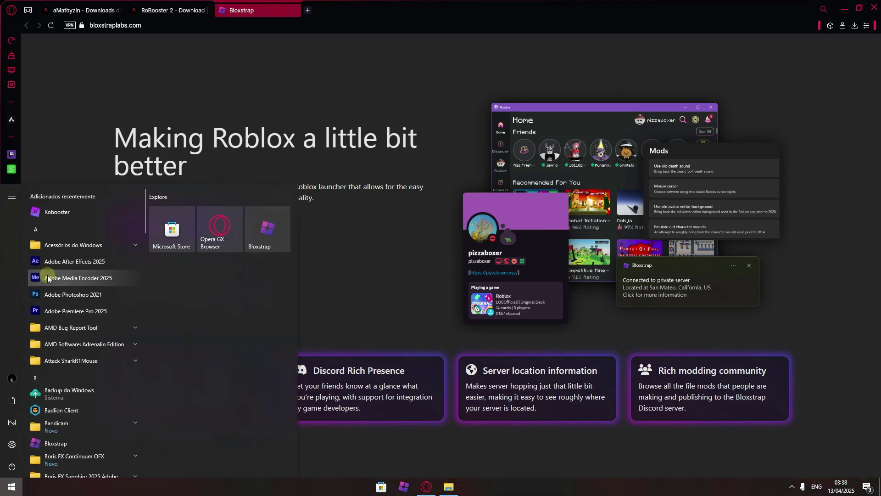
right_click(54, 215)
mouse_move(81, 236)
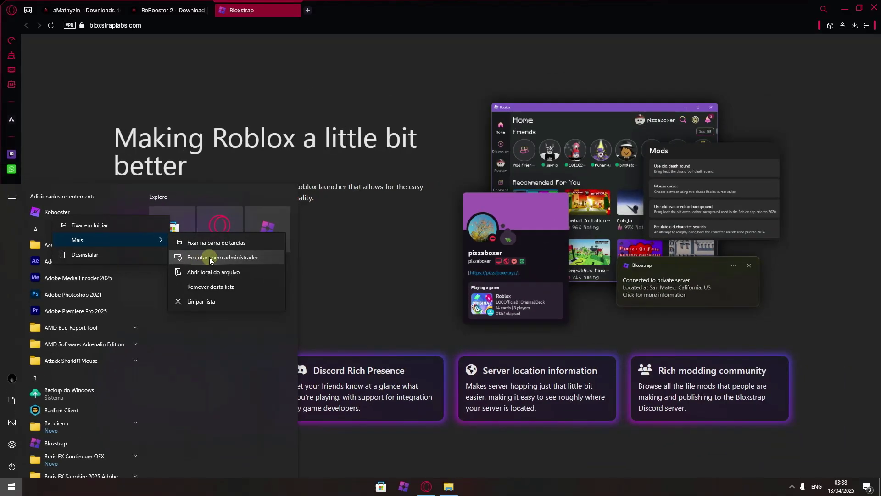
click(372, 268)
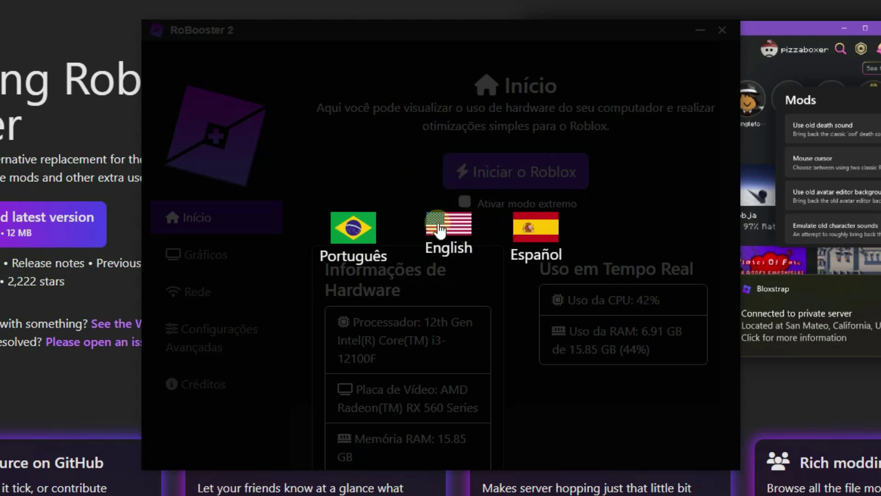
click(345, 236)
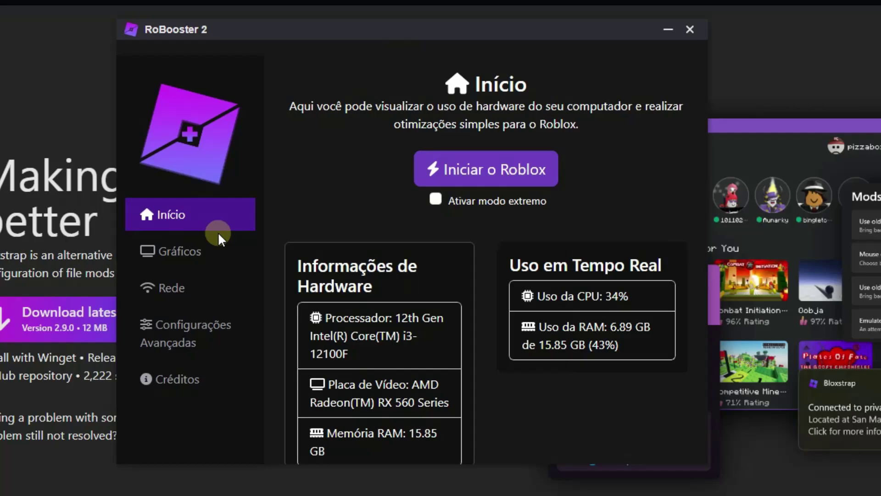
Remove the Roblox textures in RoBooster 2's graphics optimisation section and acknowledge the message.
click(179, 251)
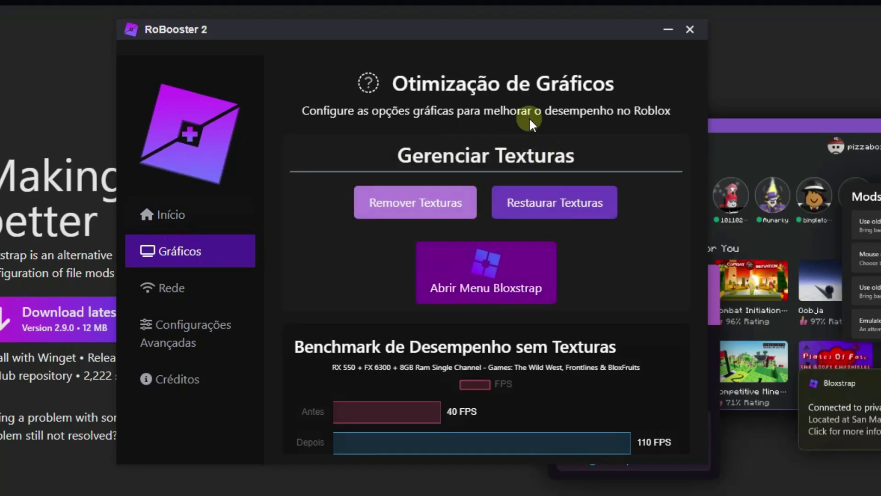
drag(399, 41, 514, 46)
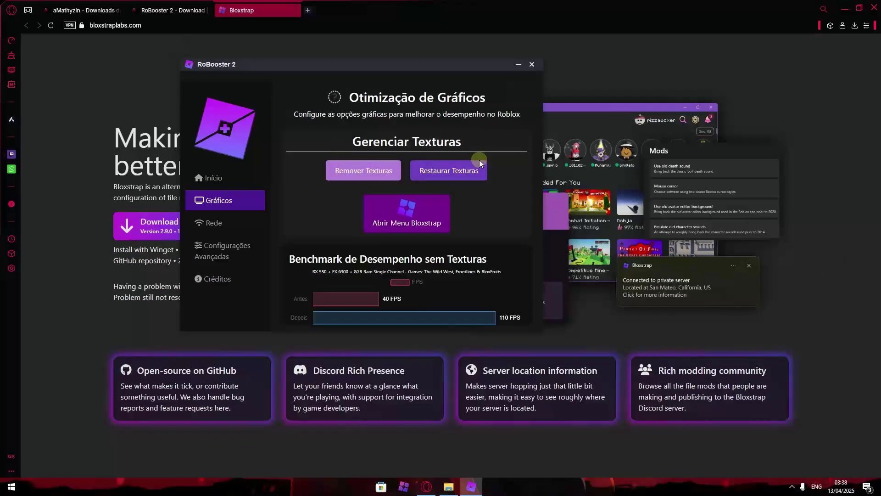
click(382, 175)
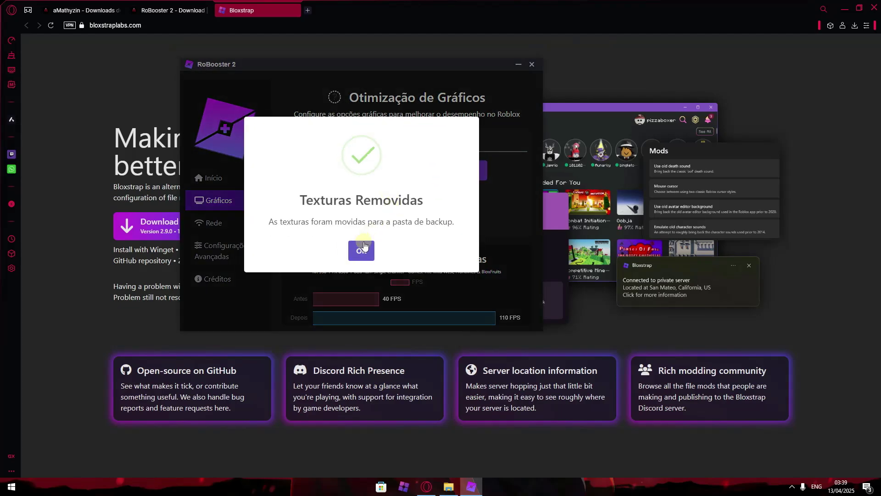
click(360, 251)
Start Roblox with optimisation from RoBooster 2's Início page, launching it through Bloxstrap.
click(237, 183)
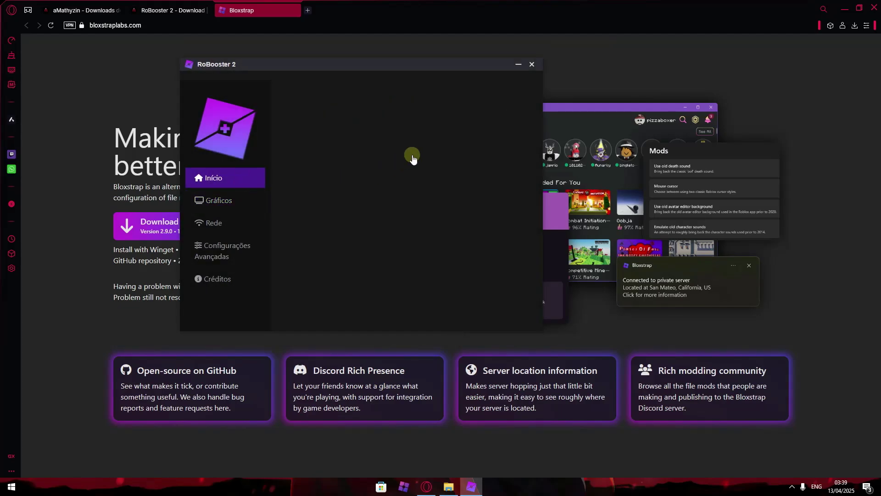
click(402, 156)
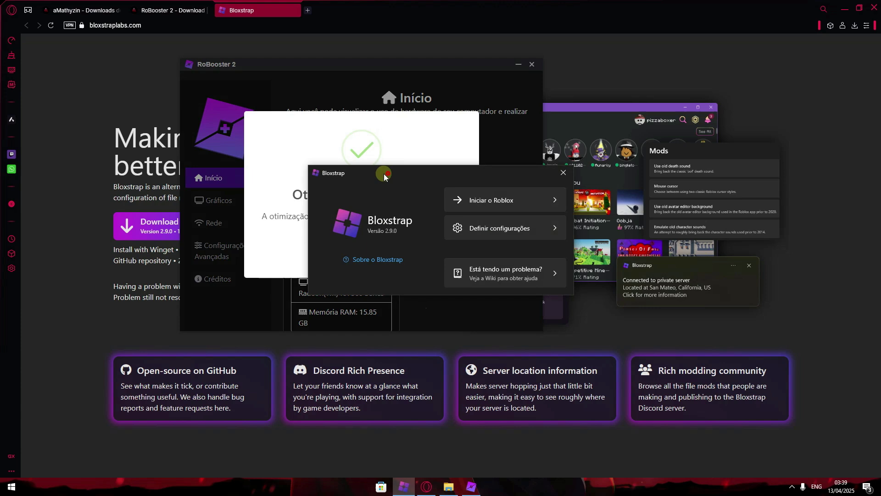
drag(384, 174, 375, 175)
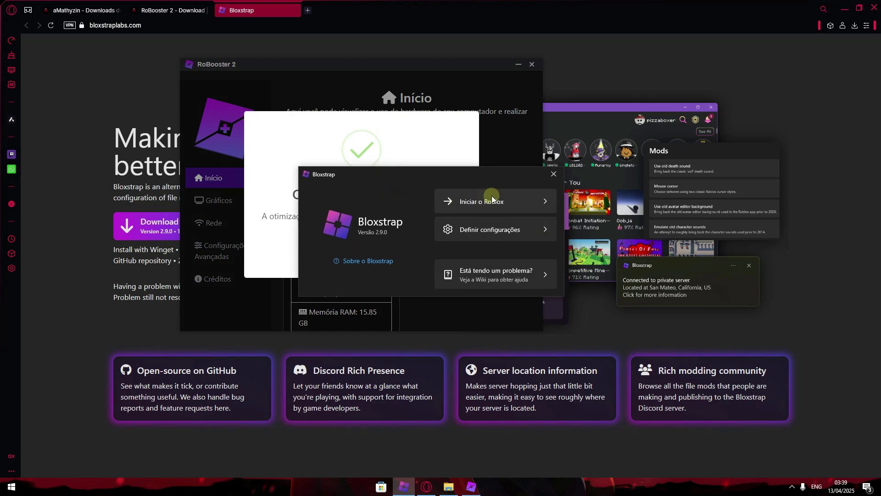
click(492, 197)
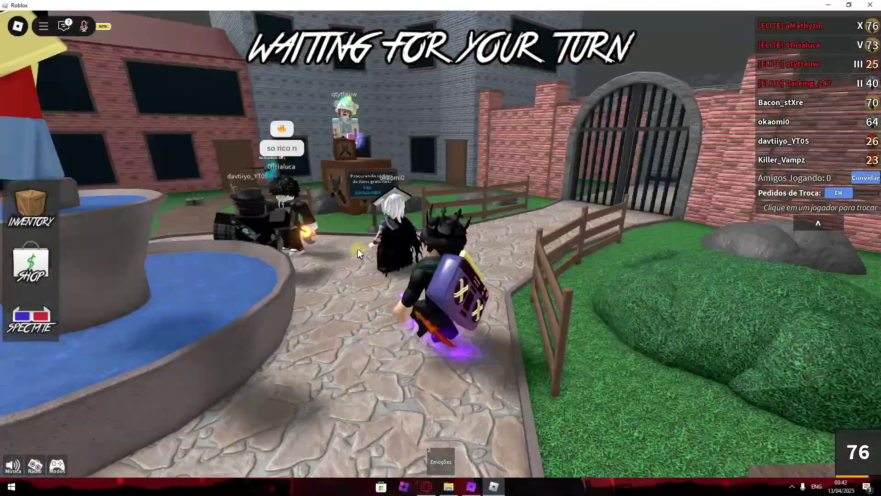
Walk and jump the character around the game lobby to check how Roblox looks and runs with the textures removed.
key(d)
key(space)
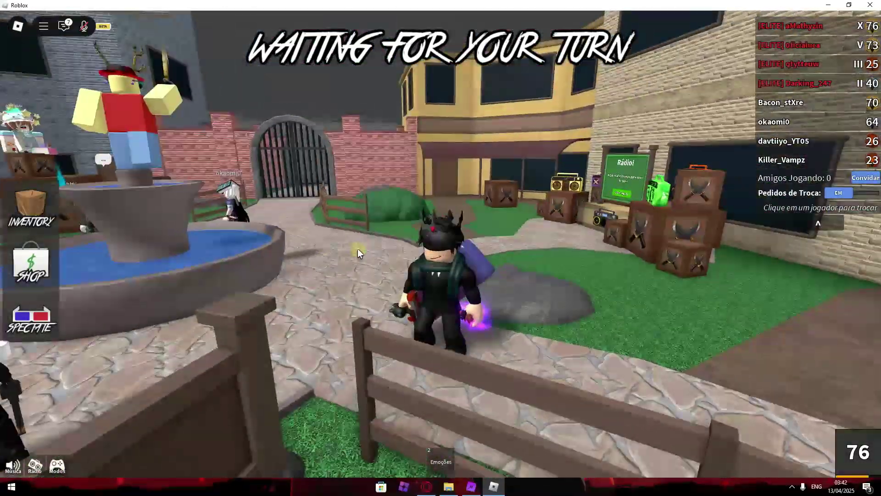
key(w)
key(space)
key(a)
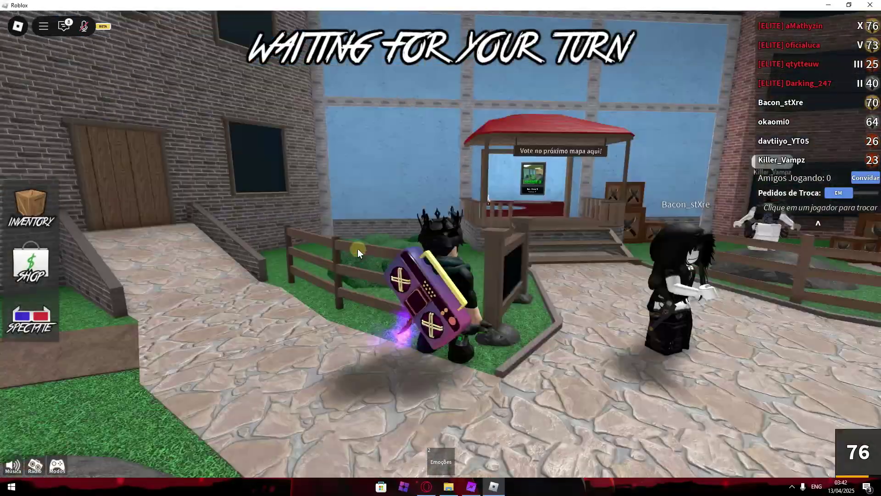
key(s)
key(w)
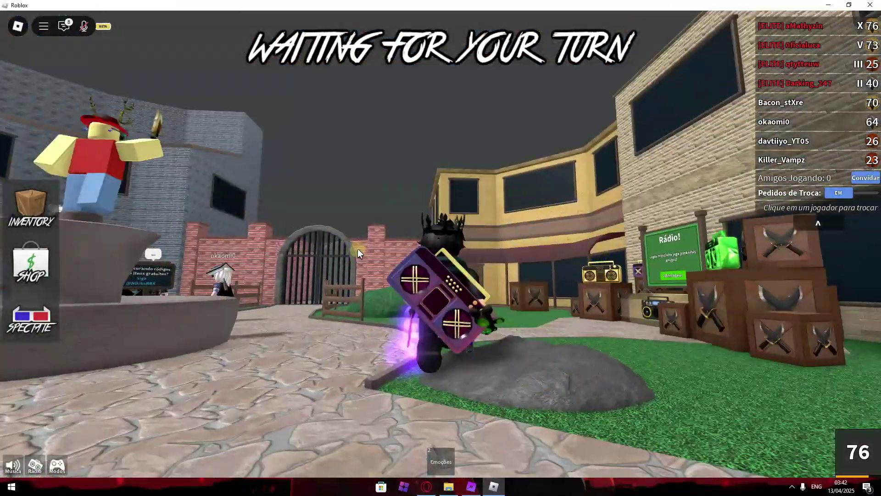
key(a)
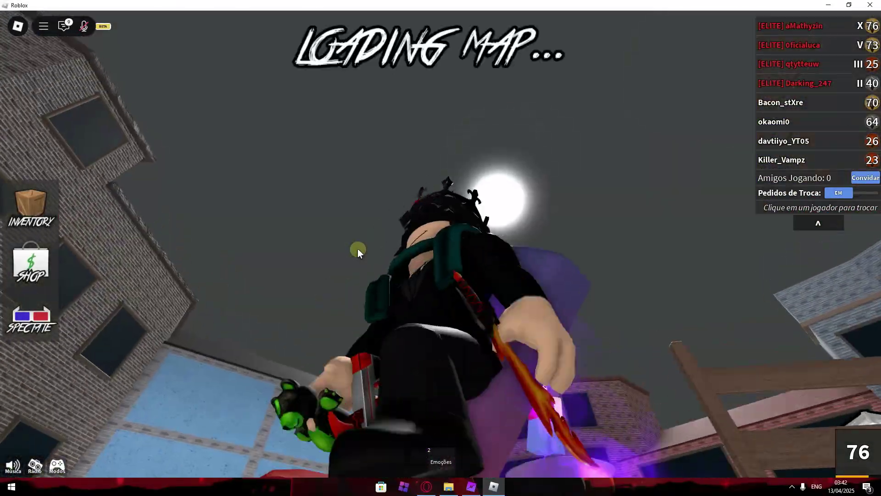
scroll(357, 248, up, 5)
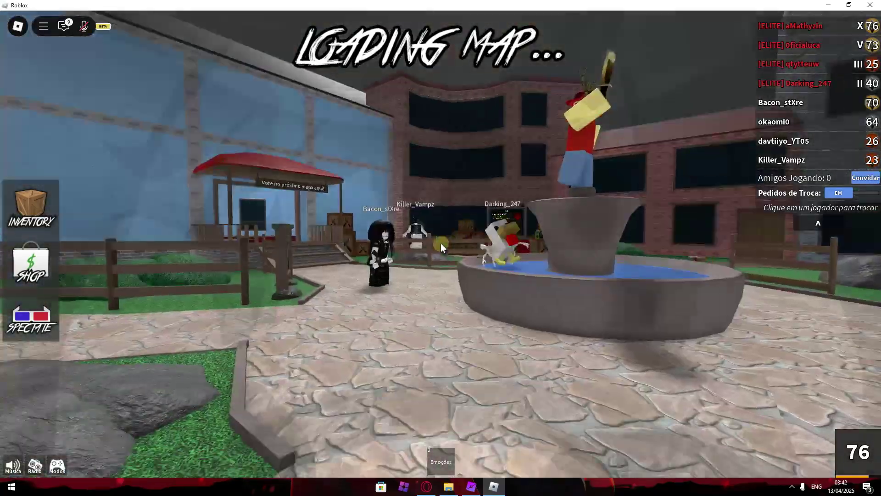
scroll(441, 243, down, 2)
scroll(441, 243, down, 3)
key(w)
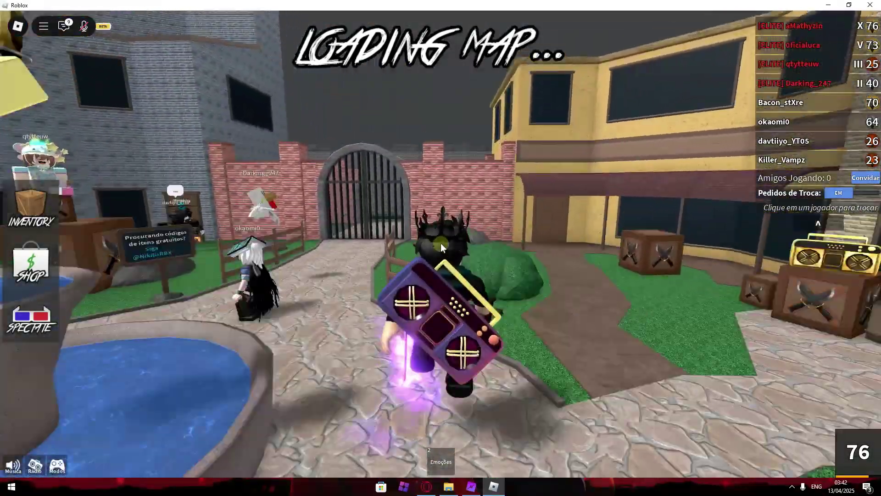
key(w)
key(space)
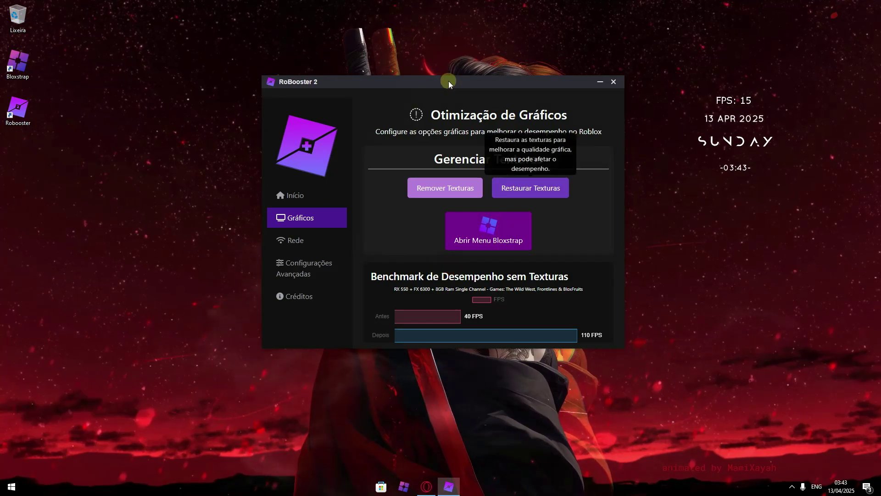
Open the Bloxstrap menu from RoBooster 2's graphics section and go to the Configurações do Motor settings.
drag(449, 83, 410, 85)
click(449, 240)
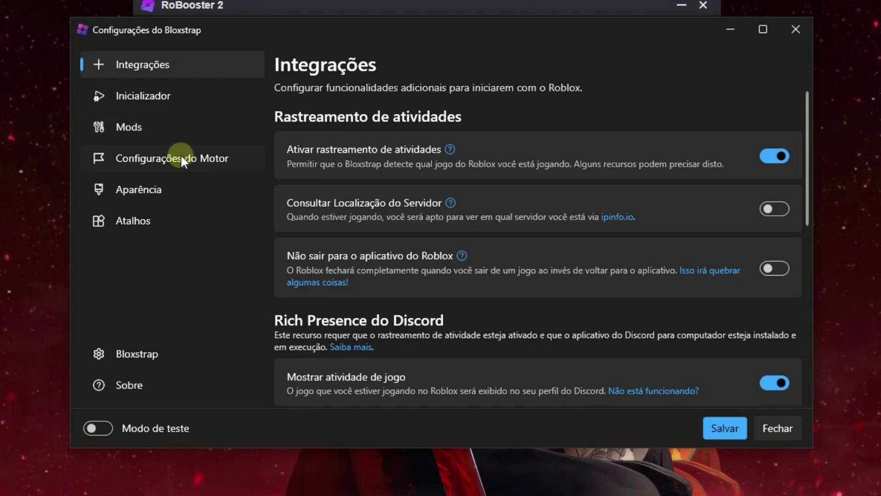
click(180, 154)
scroll(486, 179, down, 2)
scroll(491, 173, up, 2)
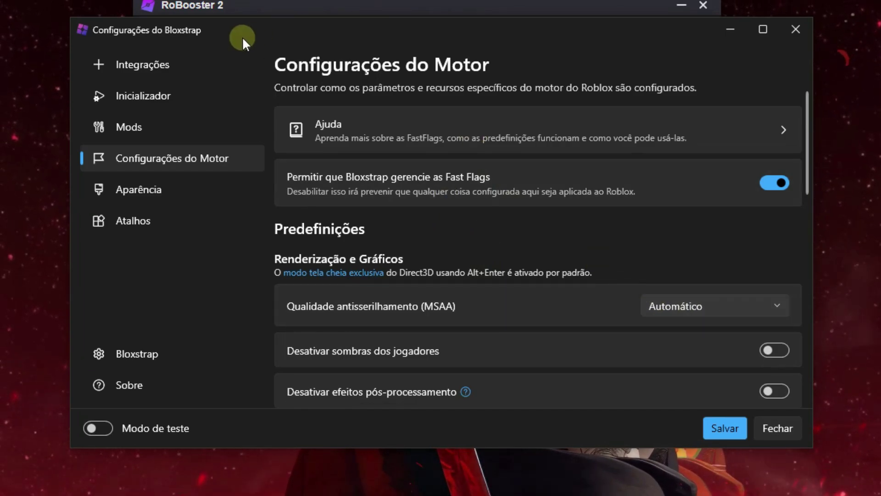
drag(238, 33, 270, 90)
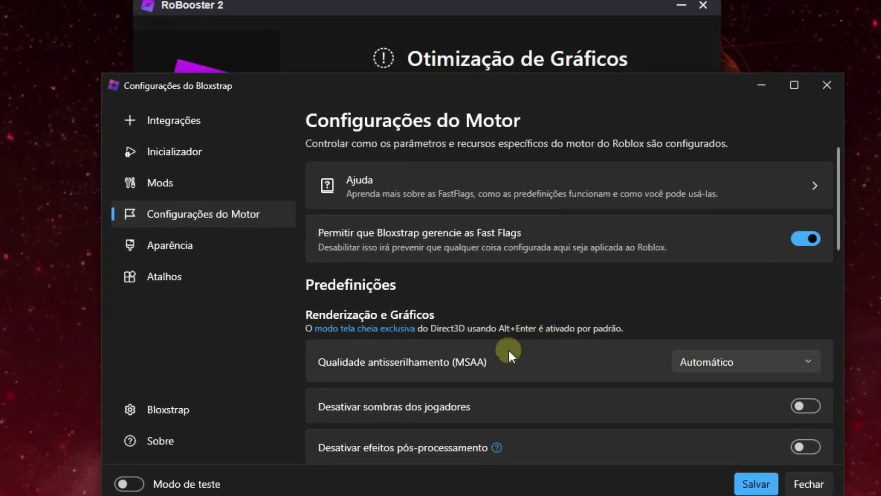
Check the options for the MSAA antialiasing quality and keep Automático.
scroll(482, 294, down, 1)
scroll(492, 291, down, 2)
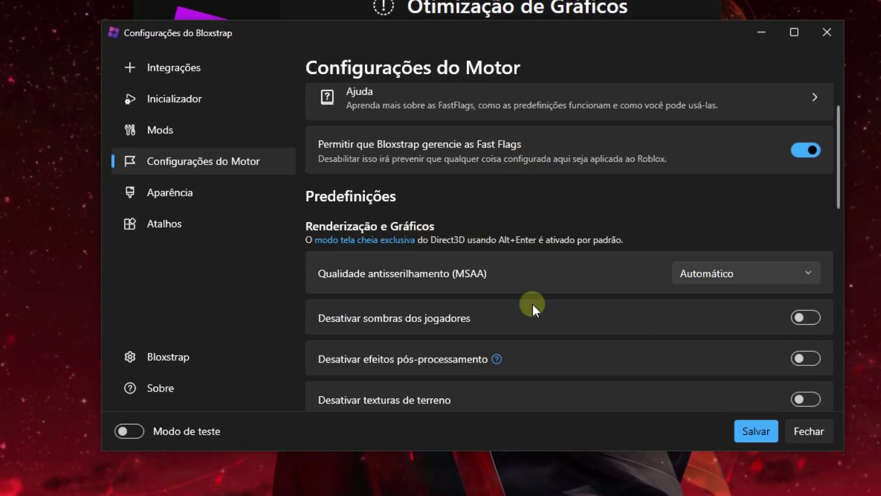
click(713, 274)
click(721, 298)
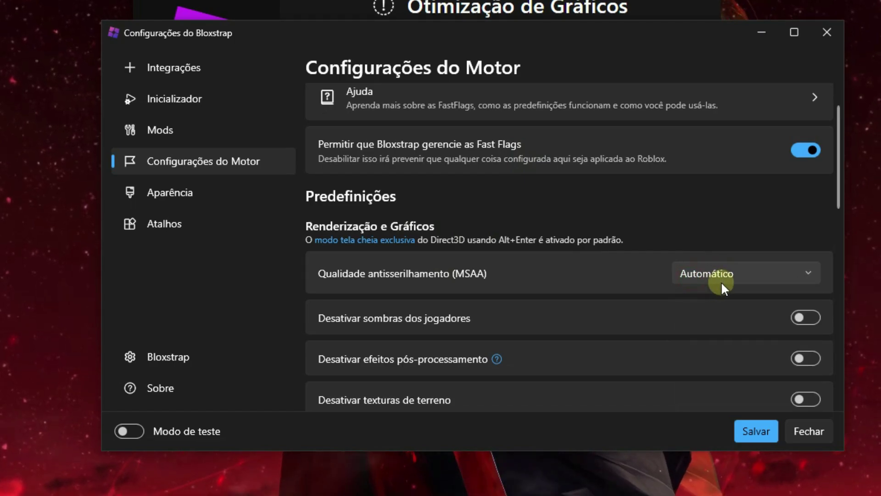
Set the frame rate limit (FPS) to 300 in the rendering and graphics presets.
scroll(606, 289, down, 1)
scroll(554, 302, down, 1)
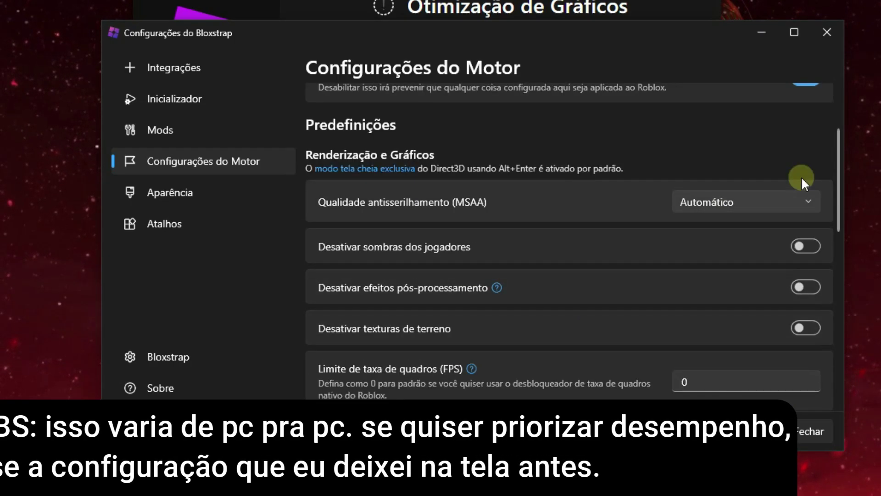
click(686, 389)
scroll(646, 307, up, 1)
scroll(645, 307, down, 3)
text(300)
drag(703, 310, 681, 309)
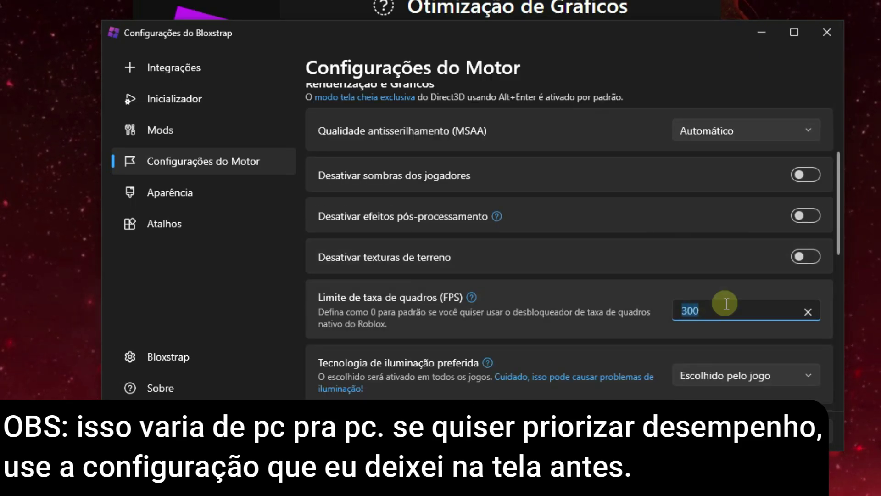
Try Nível 0 (Baixo) as the texture quality and set it back to Automático.
scroll(725, 310, down, 5)
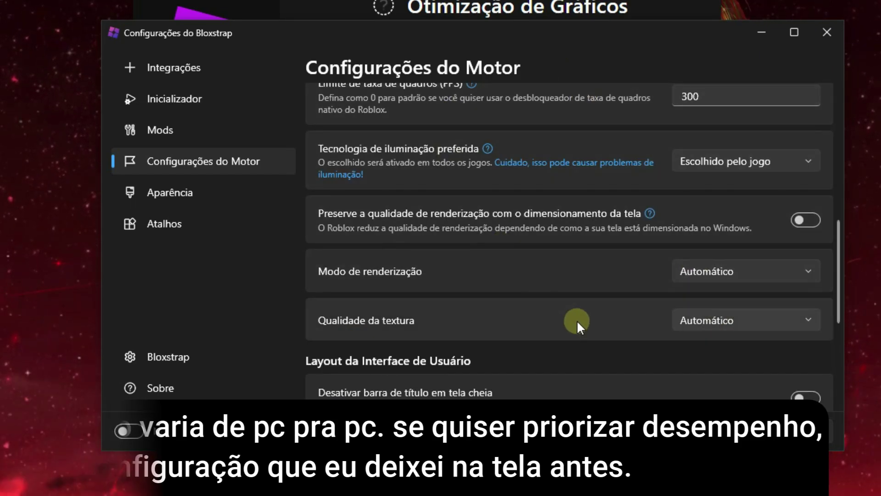
click(723, 321)
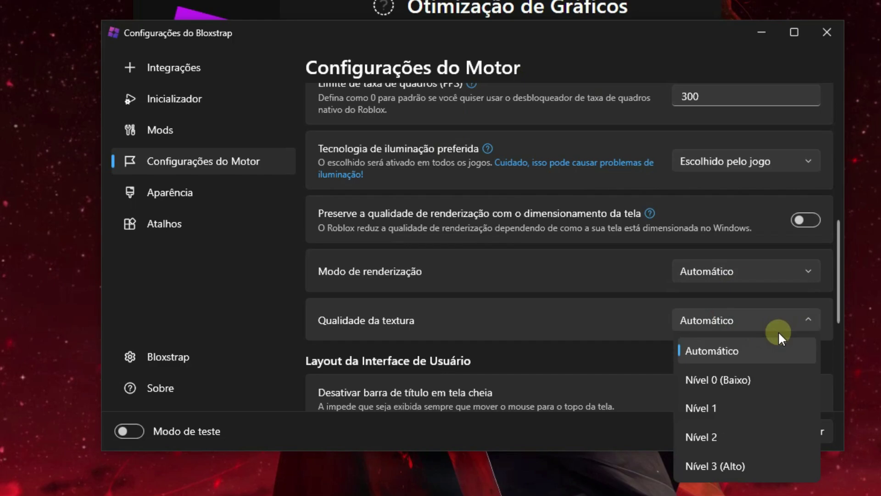
click(718, 383)
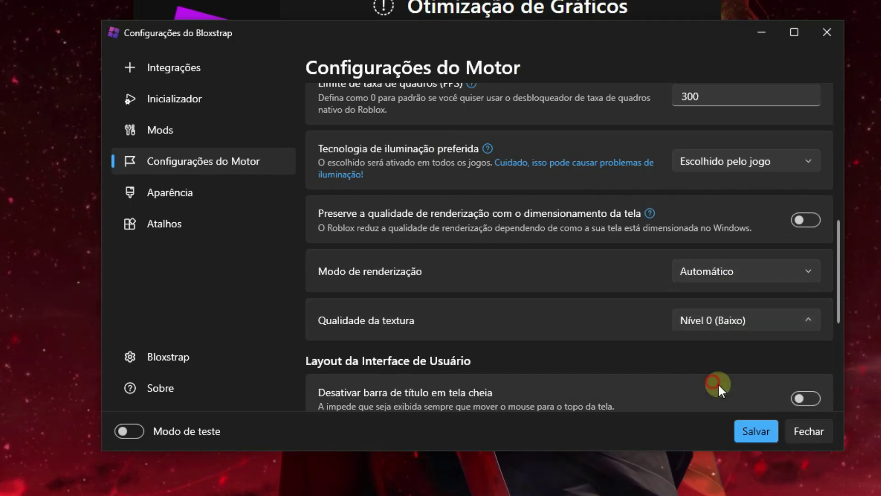
click(728, 320)
click(712, 350)
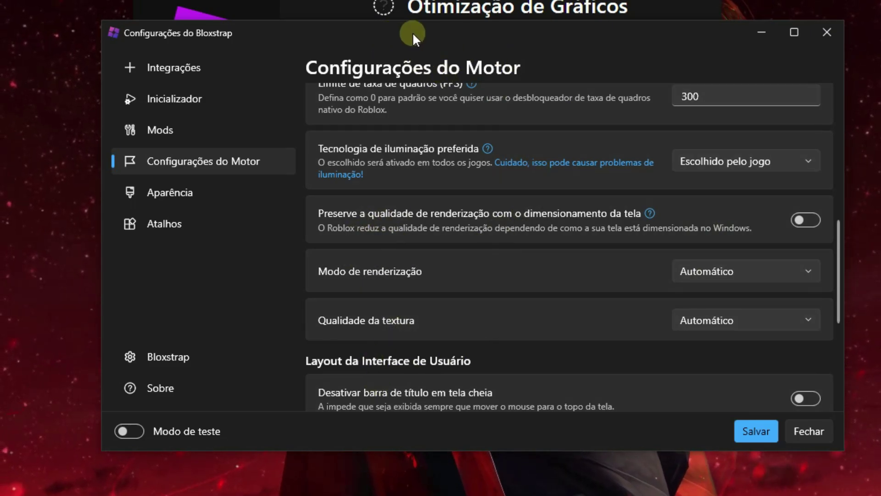
Save the Bloxstrap settings and close their window.
drag(412, 33, 340, 28)
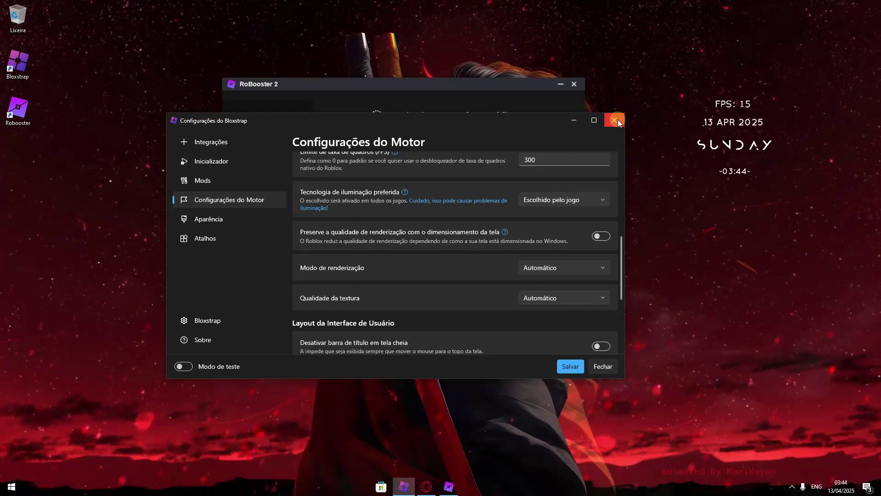
click(570, 367)
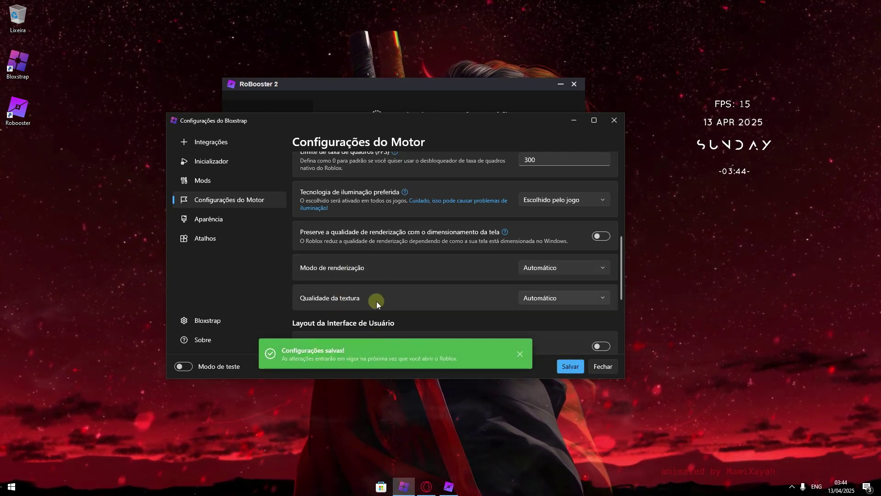
click(604, 367)
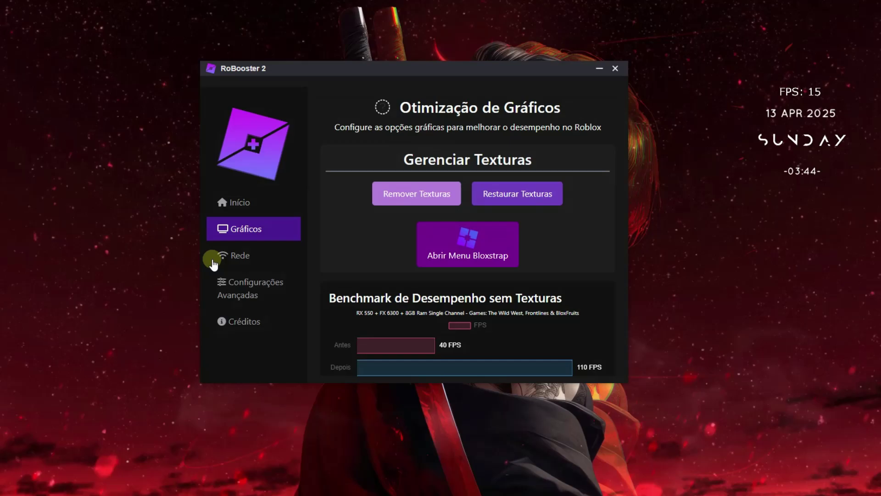
Clear the DNS cache in RoBooster 2's network optimisation section and acknowledge the message.
click(260, 242)
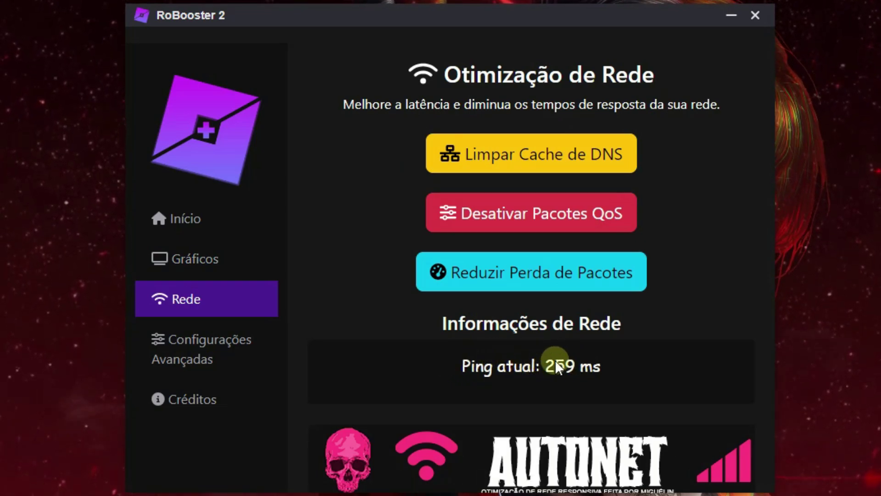
click(488, 158)
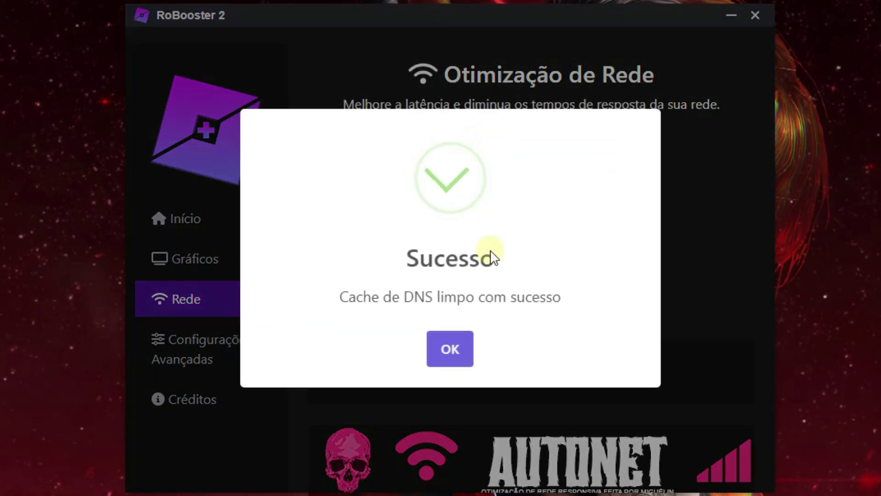
click(450, 339)
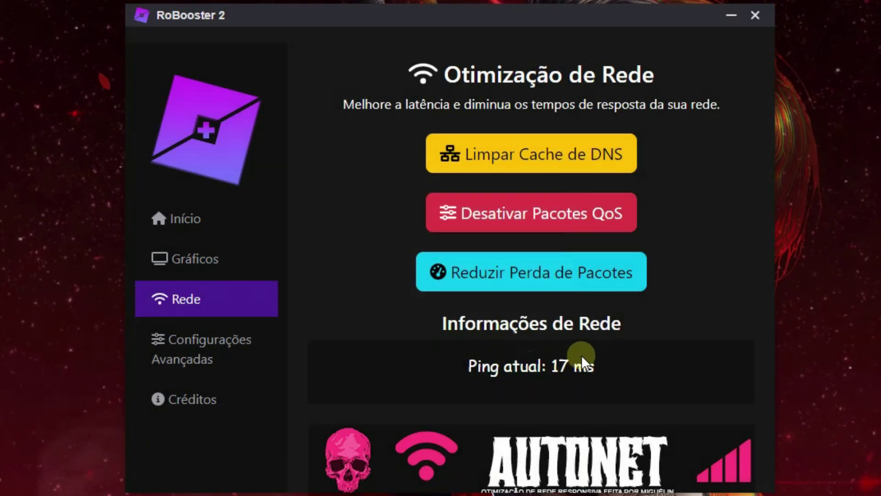
Disable QoS packets and run the packet loss reduction in the network optimisation section, acknowledging each message.
click(528, 221)
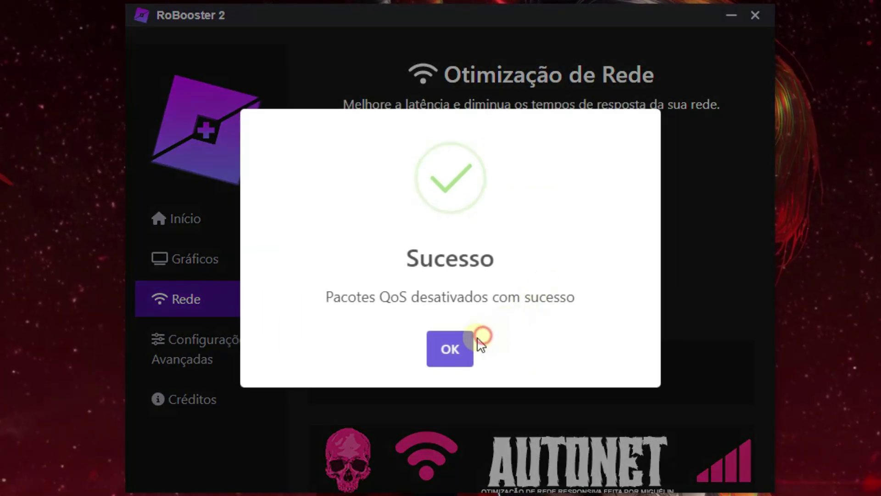
click(447, 345)
click(504, 261)
click(450, 351)
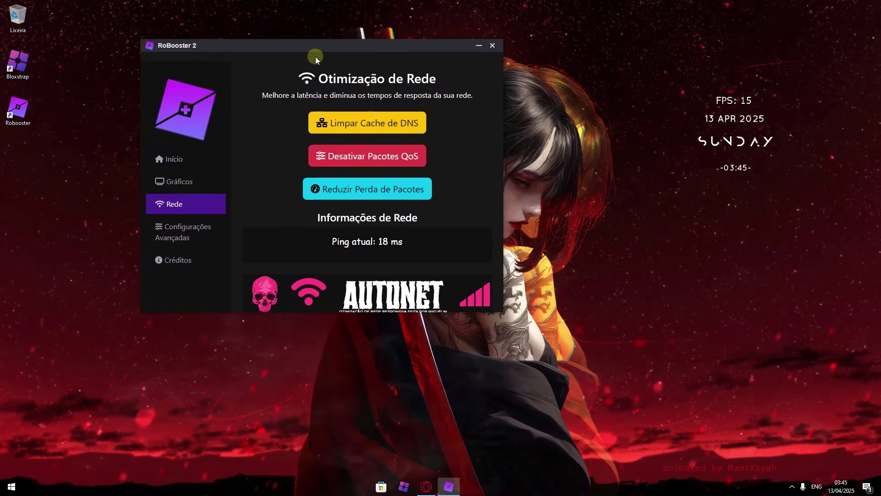
Launch the AutoNet network optimisation from the network section and place its console window over RoBooster 2.
drag(315, 56, 467, 125)
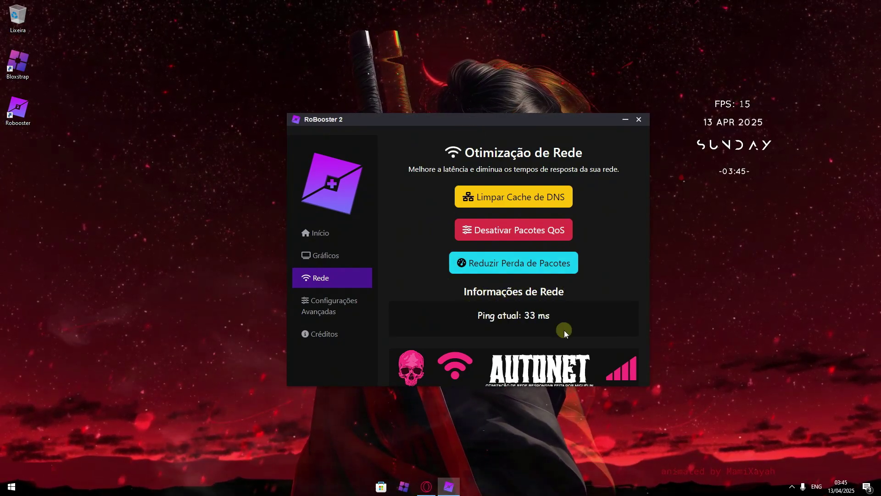
drag(386, 119, 323, 89)
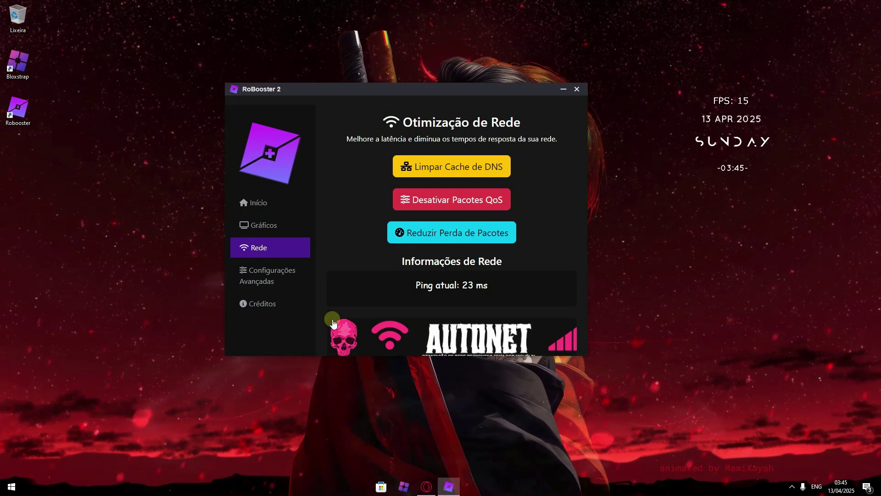
click(410, 334)
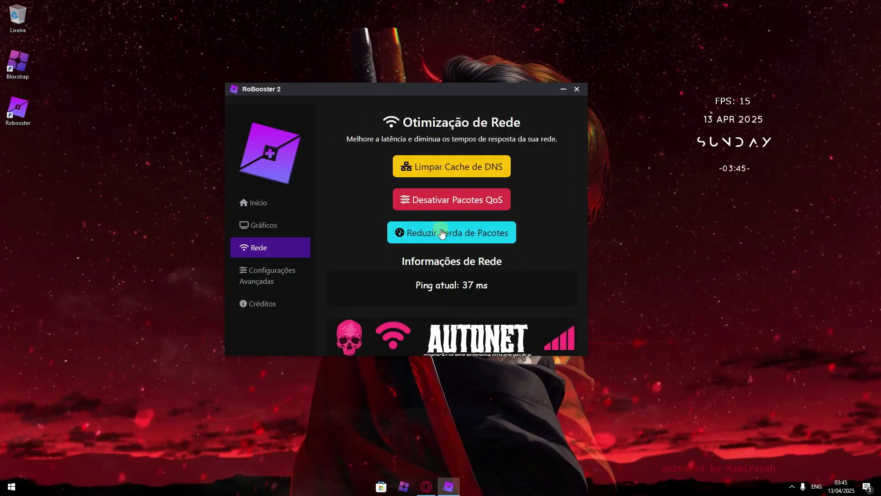
click(441, 233)
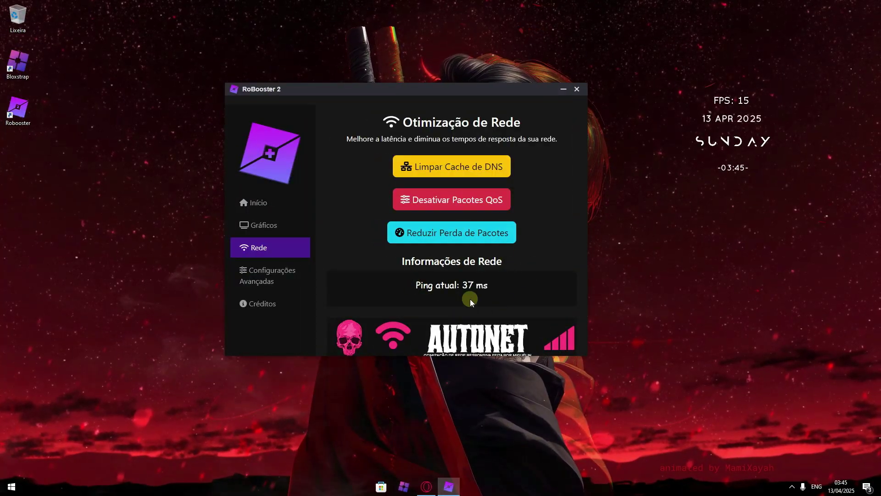
click(441, 331)
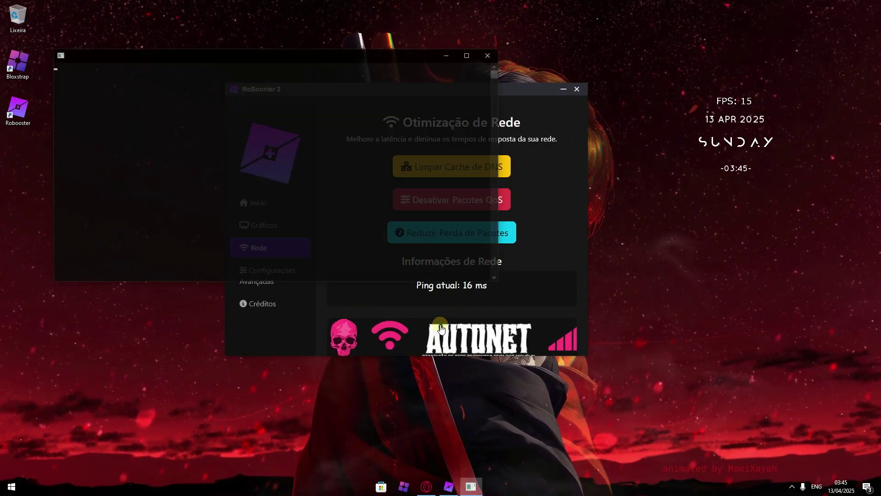
drag(244, 59, 456, 158)
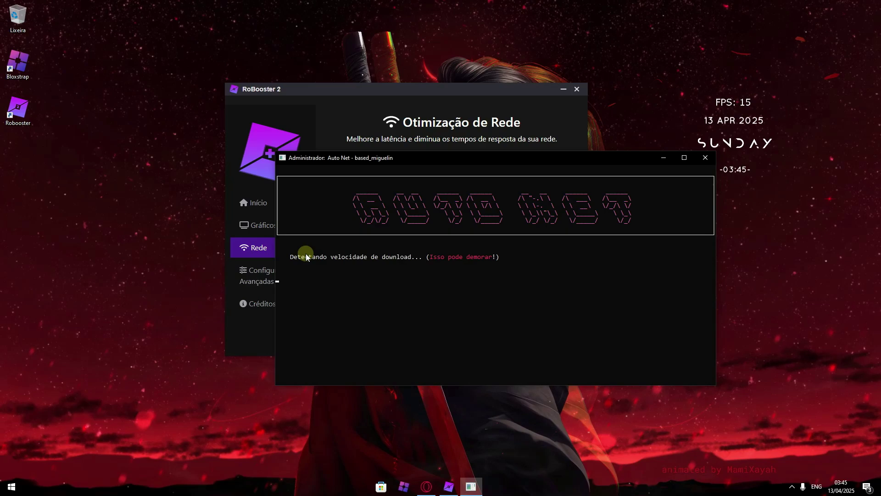
drag(389, 168, 363, 166)
click(364, 166)
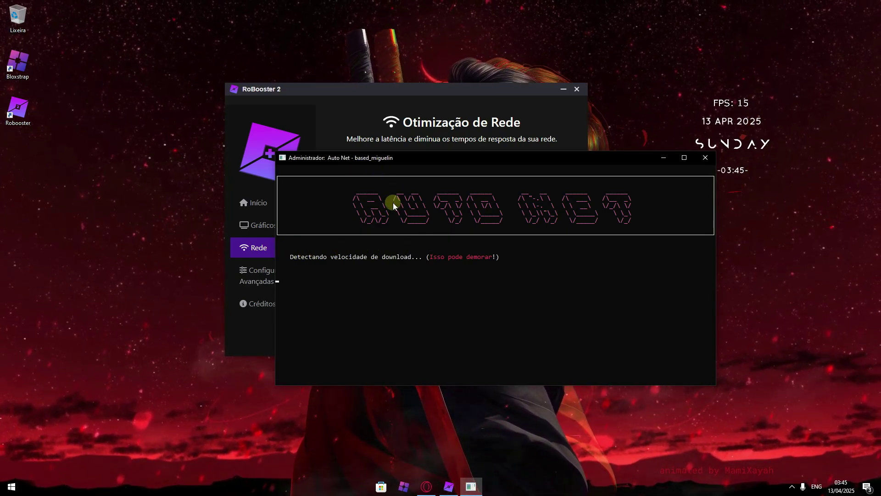
Answer AutoNet's download speed question with option 2 (Não).
text(1)
key(Return)
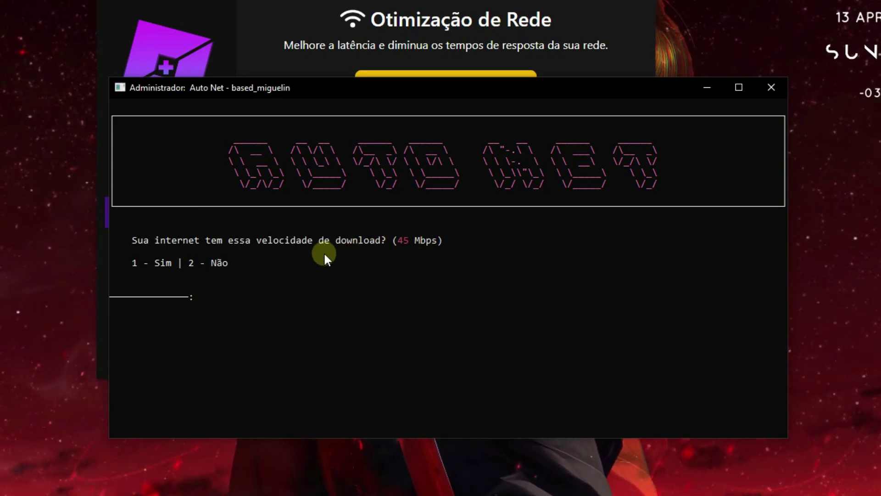
text(1)
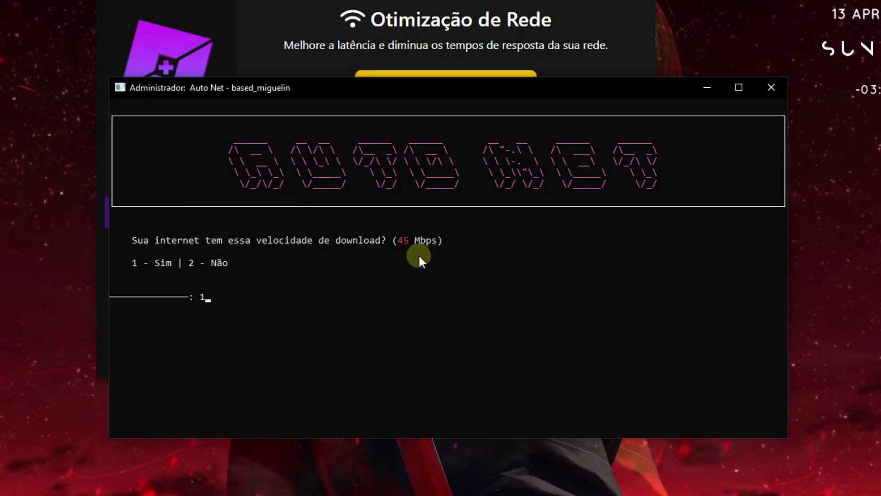
key(BackSpace)
text(2)
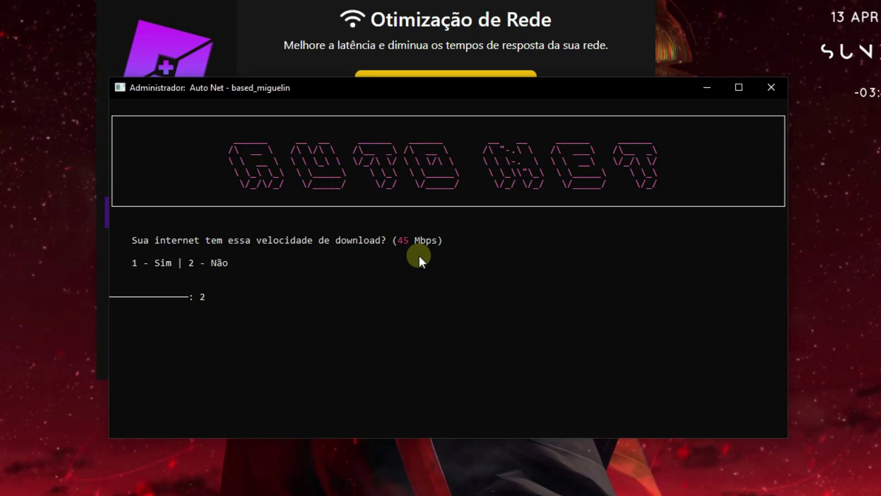
key(Return)
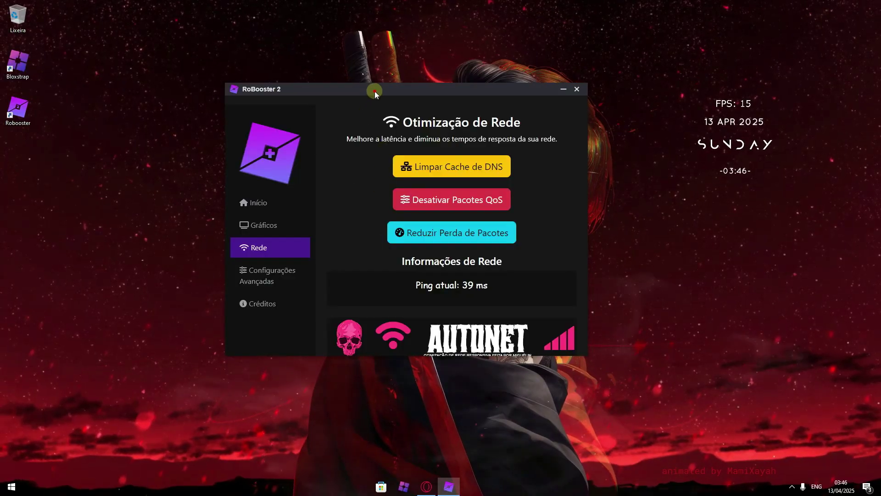
Reposition the RoBooster 2 window and open Configurações Avançadas.
drag(374, 91, 452, 64)
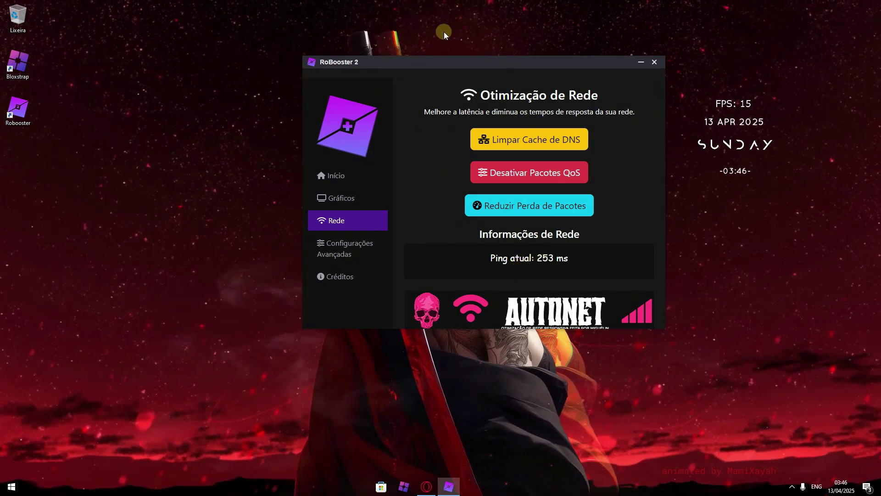
drag(439, 65, 355, 65)
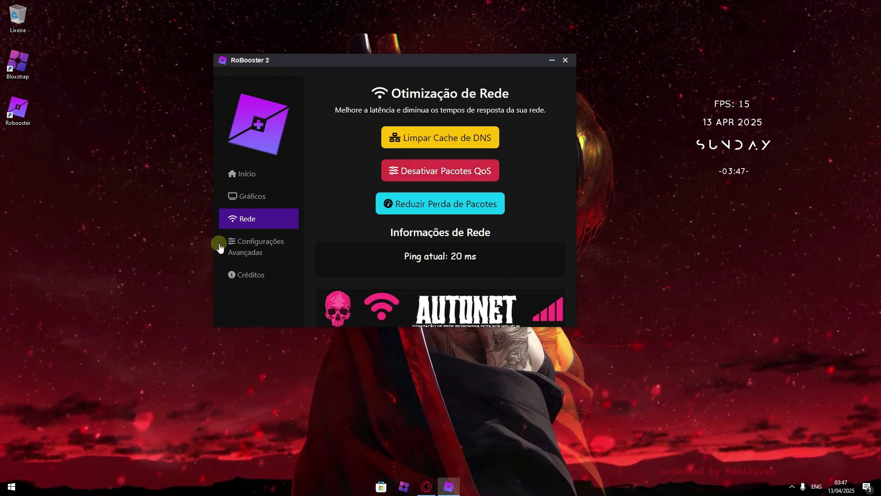
click(269, 247)
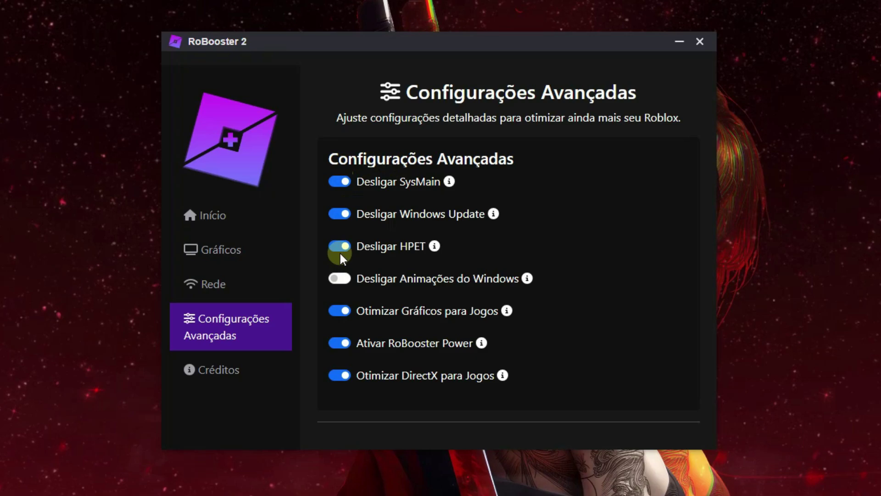
Try switching off the Desligar HPET and Desligar Windows Update options.
click(340, 247)
click(440, 327)
click(340, 214)
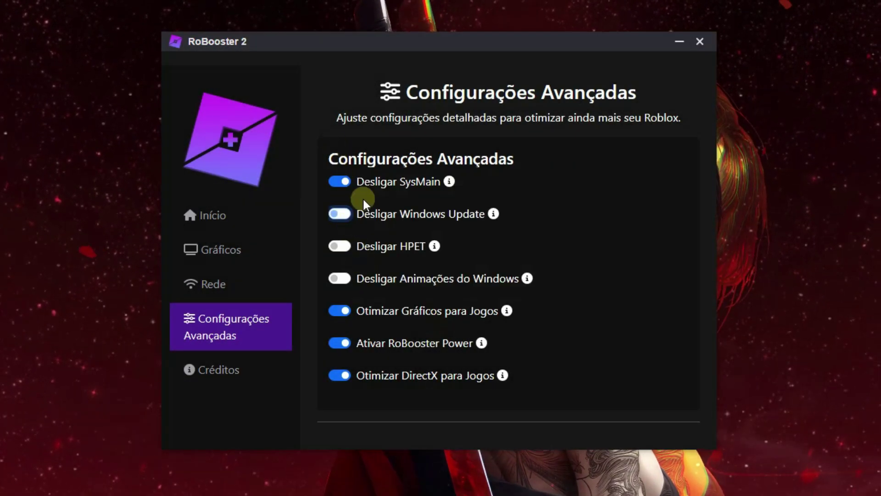
click(343, 185)
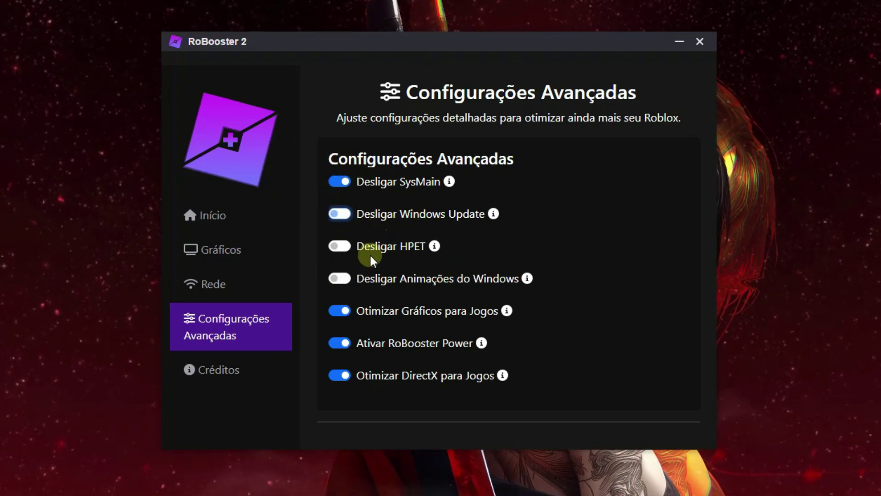
Enable Desligar Windows Update, Desligar HPET and Desligar Animações do Windows, acknowledging each message.
click(338, 214)
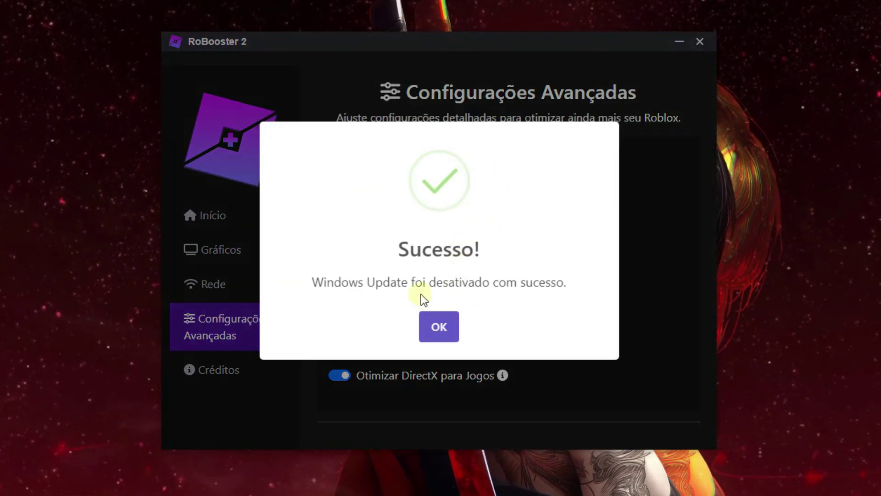
click(446, 327)
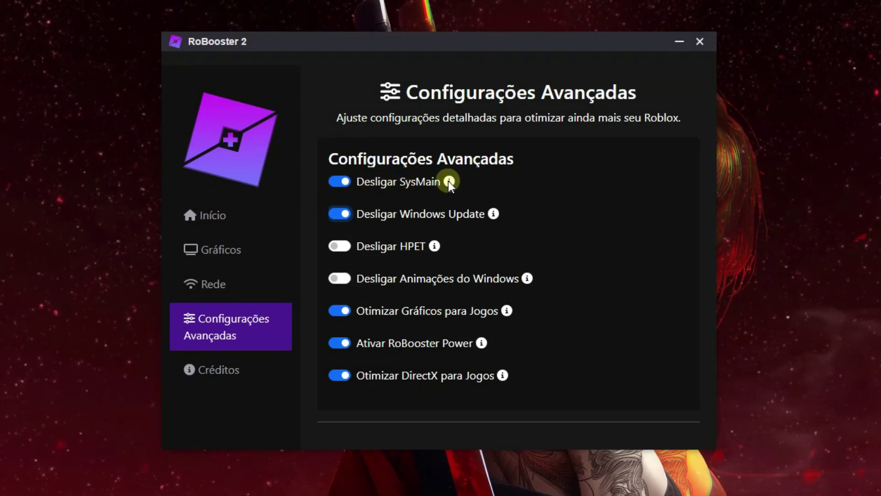
drag(297, 46, 365, 47)
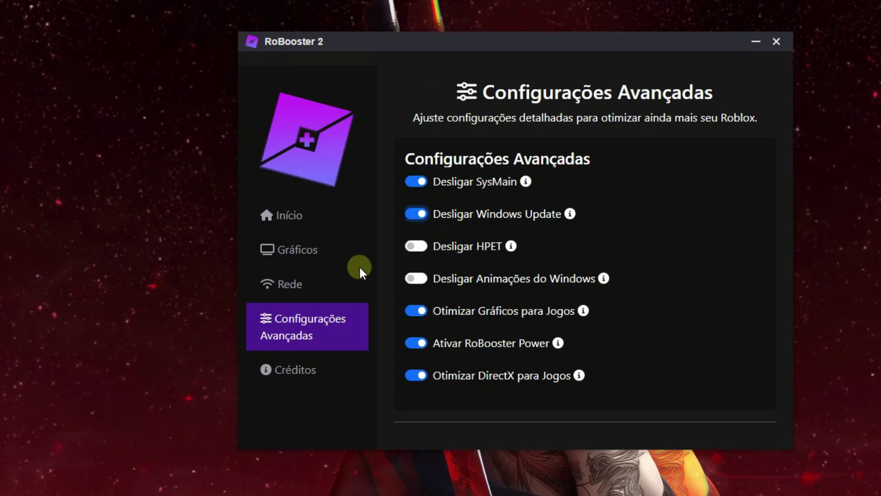
click(416, 248)
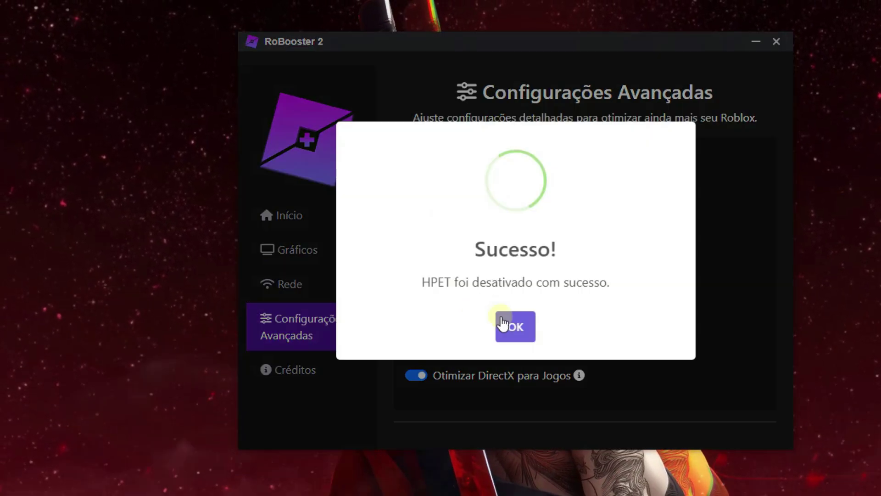
click(510, 324)
click(417, 278)
click(516, 311)
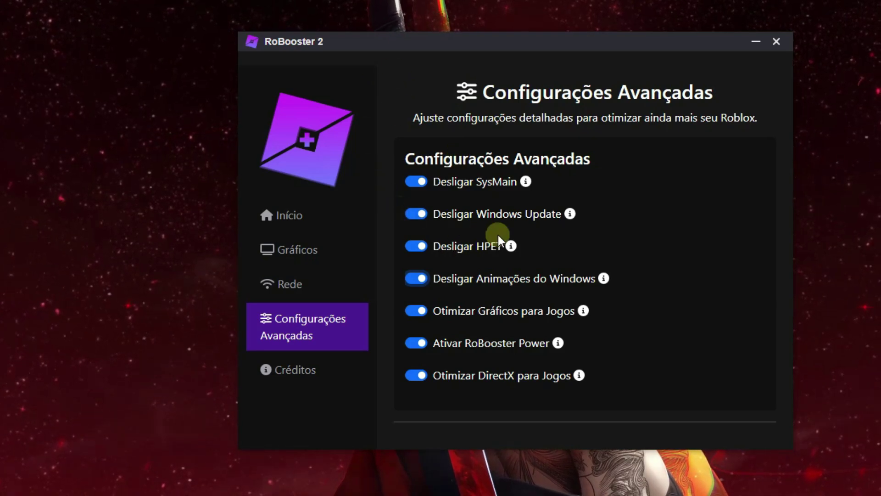
Start Roblox from RoBooster 2's Início page with extreme mode left off.
click(285, 216)
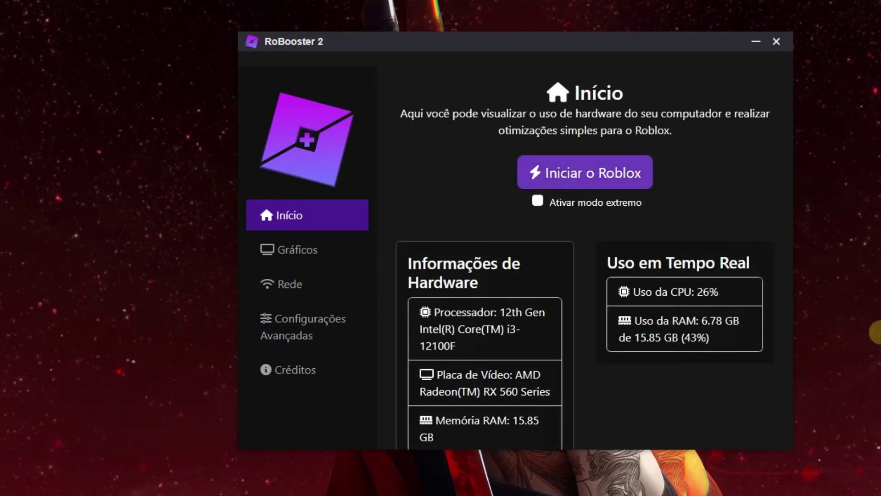
click(569, 174)
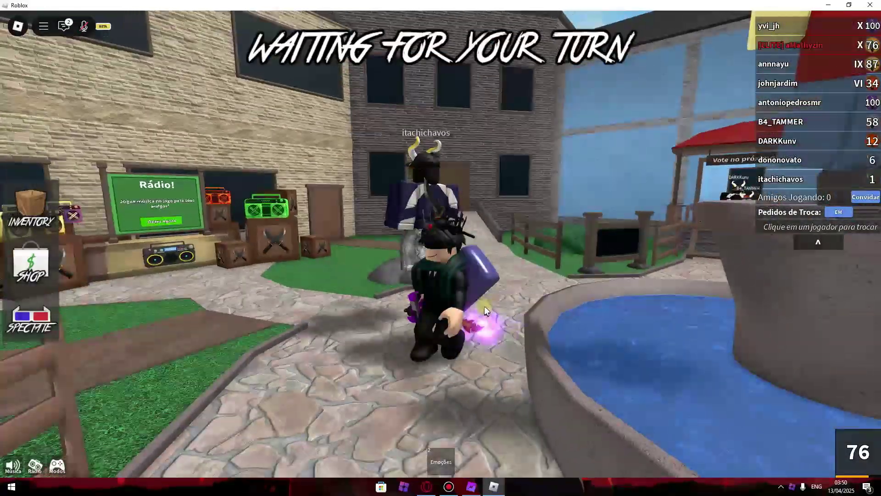
Walk and jump the avatar around the Roblox game lobby to check how smoothly the game runs.
right_click(485, 300)
key(w)
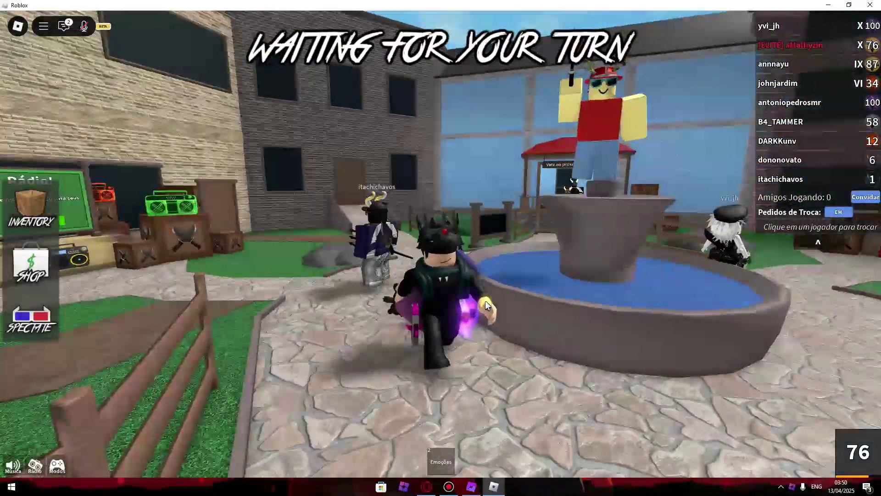
key(w)
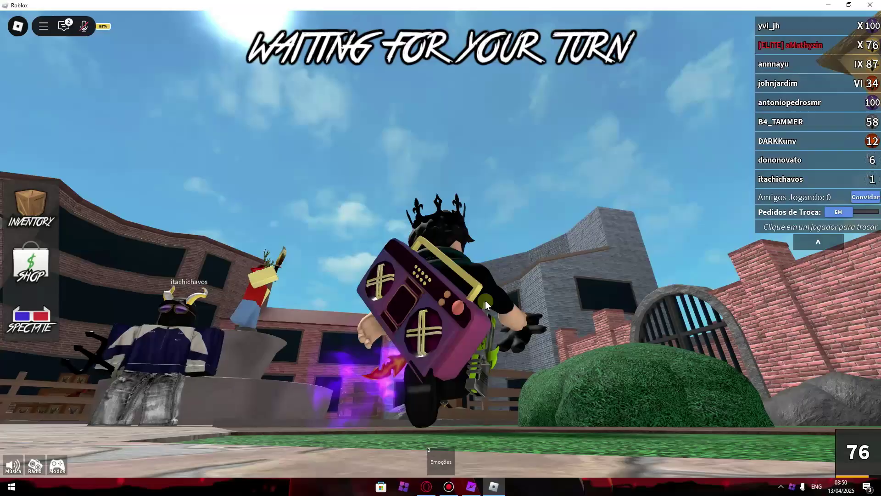
key(space)
key(w)
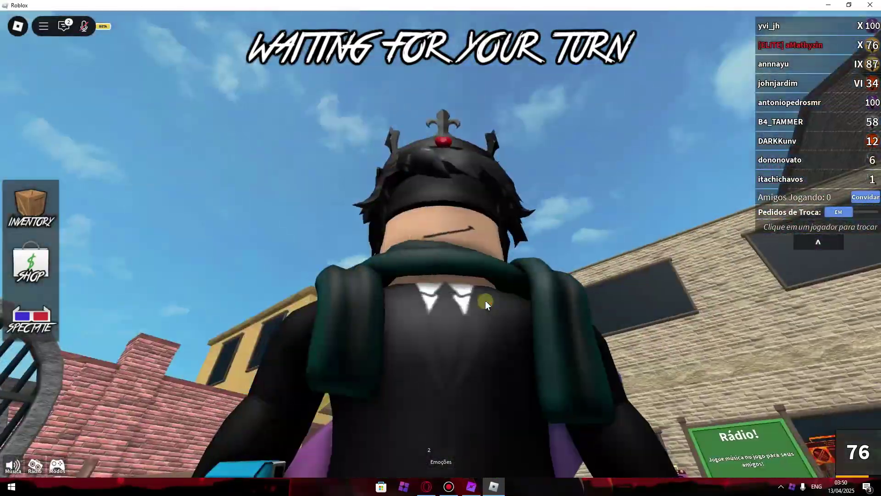
key(space)
key(w)
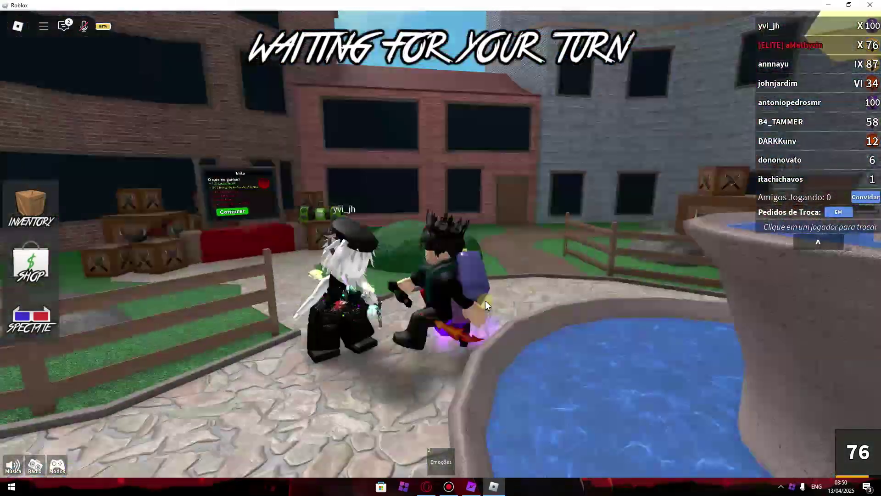
key(s)
key(a)
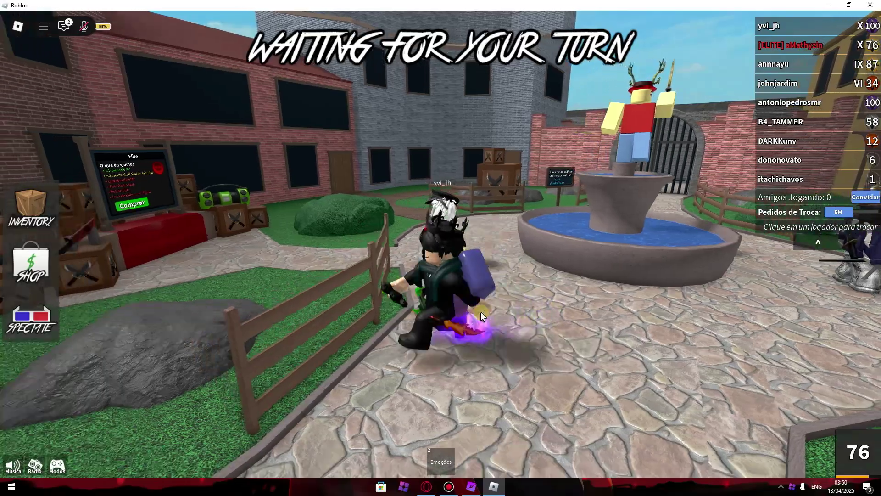
Show Roblox's performance statistics overlay and check the frame rate while moving around the lobby.
key(shift+F5)
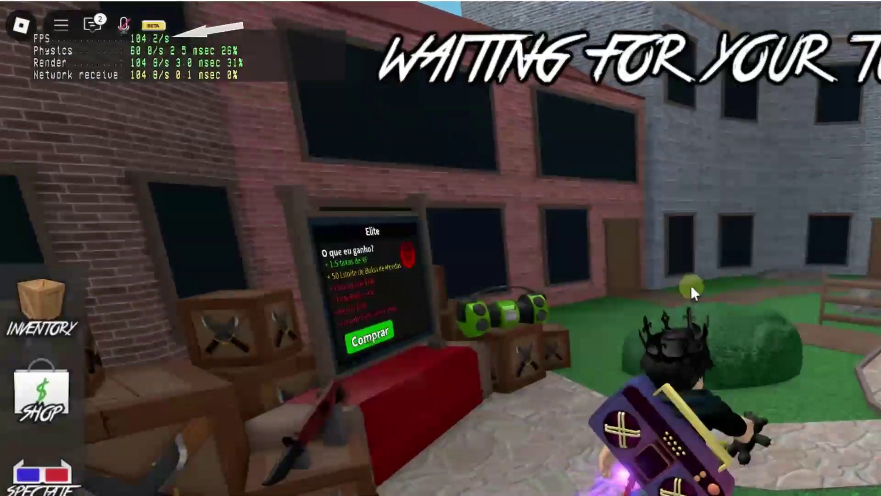
key(w)
key(w)
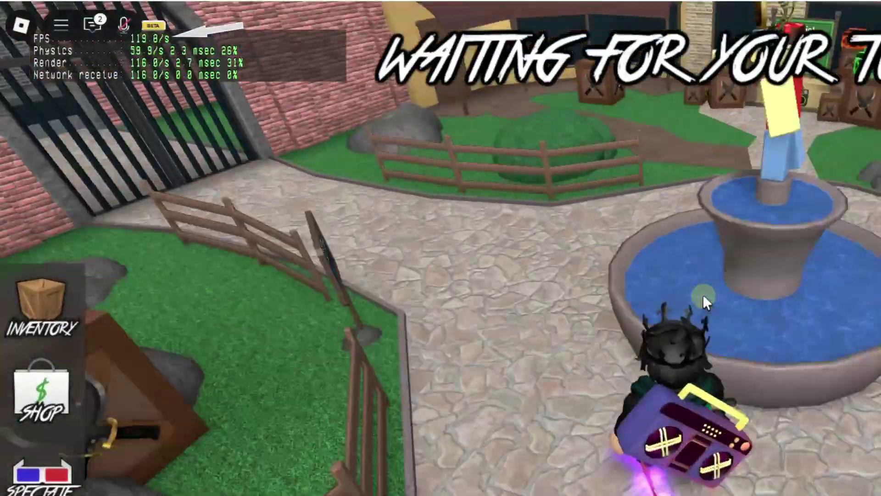
key(space)
right_click(704, 293)
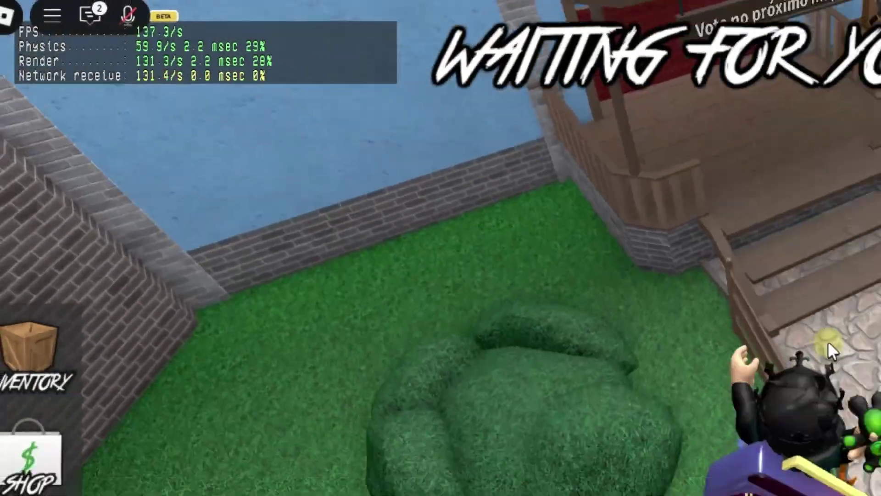
key(w)
key(space)
key(space)
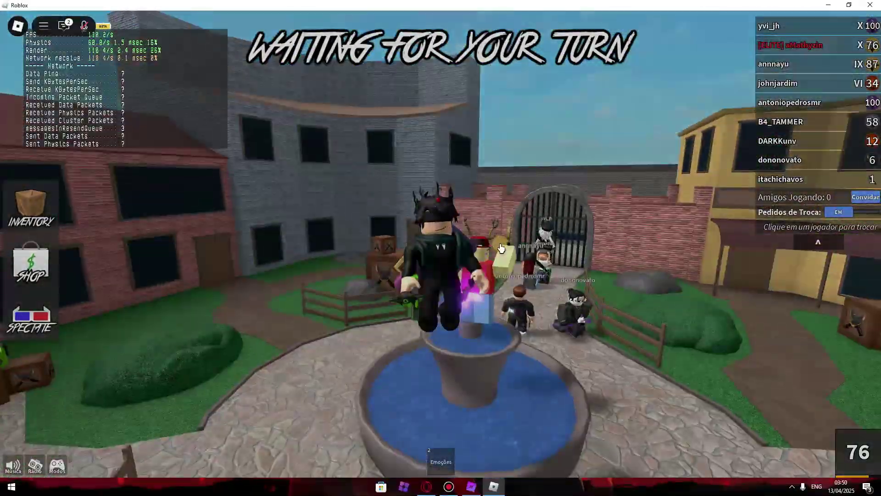
Check the graphics mode and graphics quality level in Roblox's in-game settings, and return to the game.
key(Escape)
click(369, 89)
scroll(504, 276, down, 3)
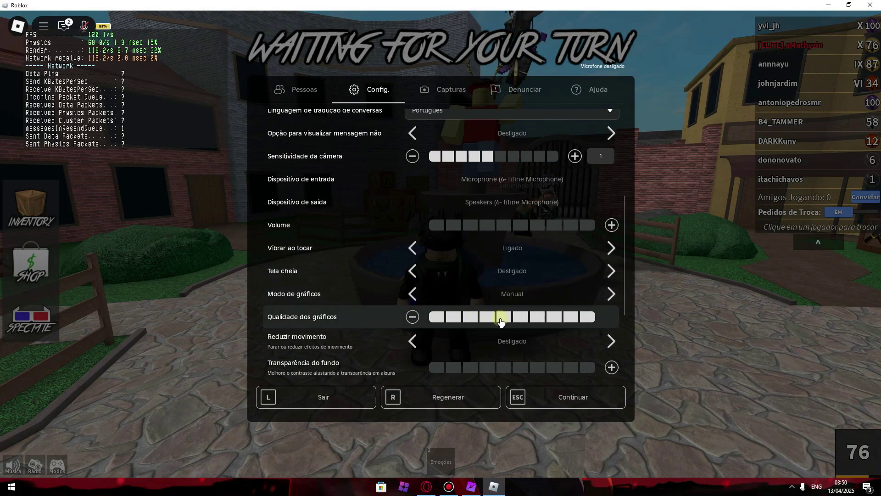
key(Escape)
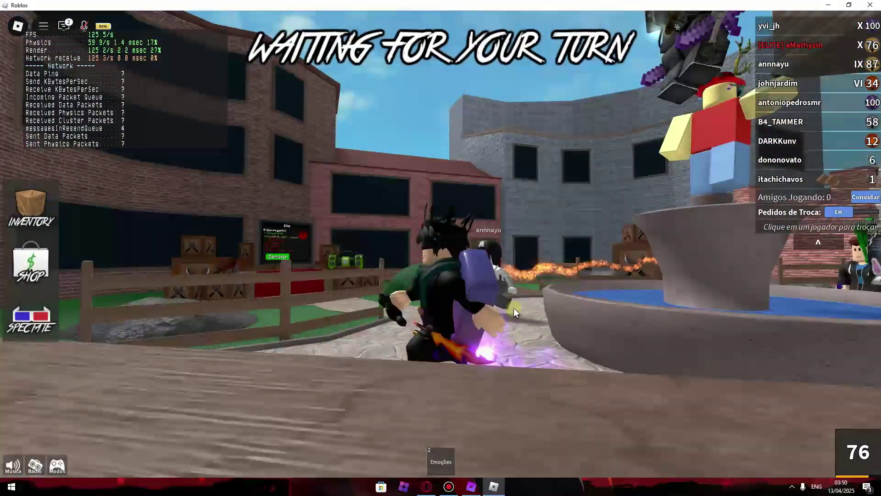
Run and jump the avatar around the lobby while watching the frame rate in the statistics overlay.
key(w)
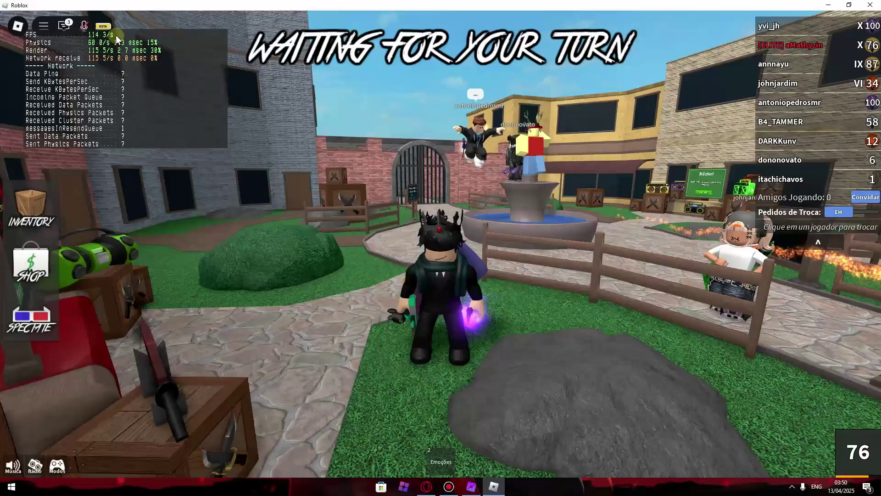
right_click(436, 231)
key(a)
key(s)
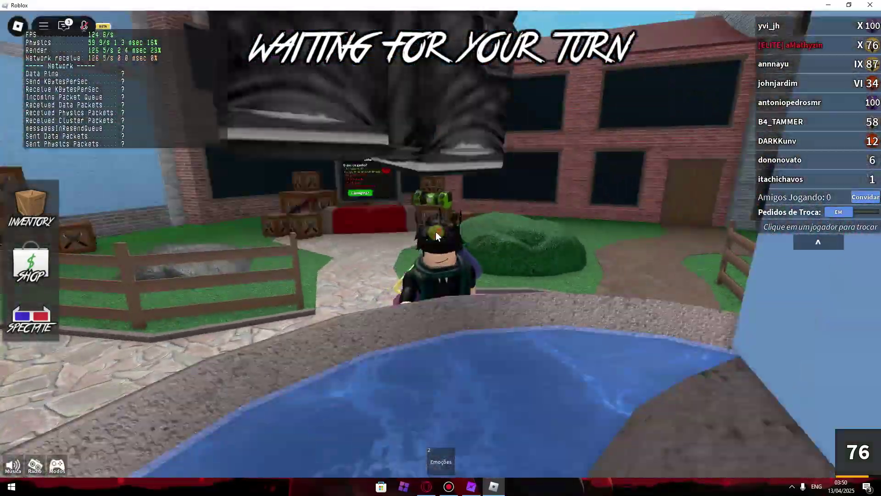
key(s)
key(space)
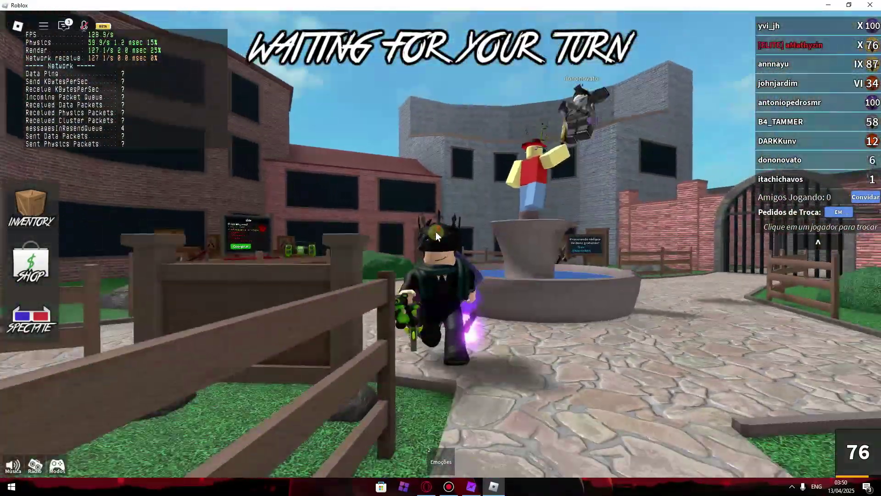
key(s)
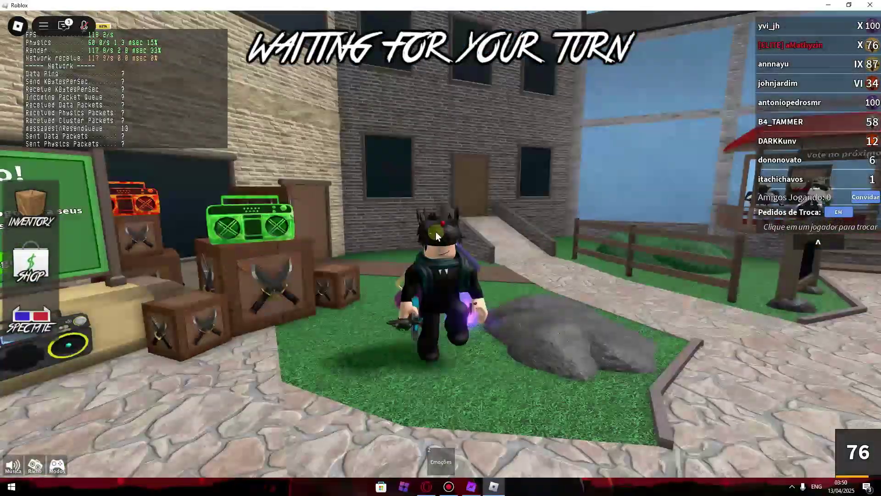
key(s)
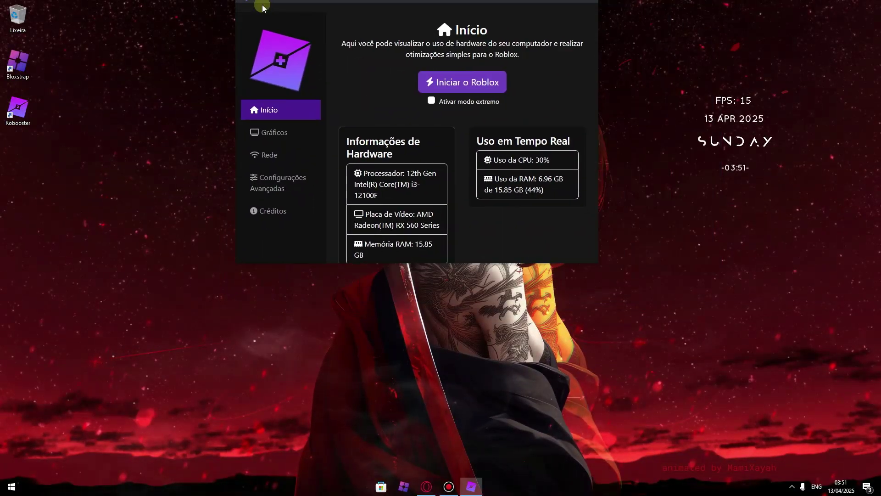
Switch to RoBooster 2, enable Ativar modo extremo on the Início page and start Roblox.
drag(263, 7, 317, 57)
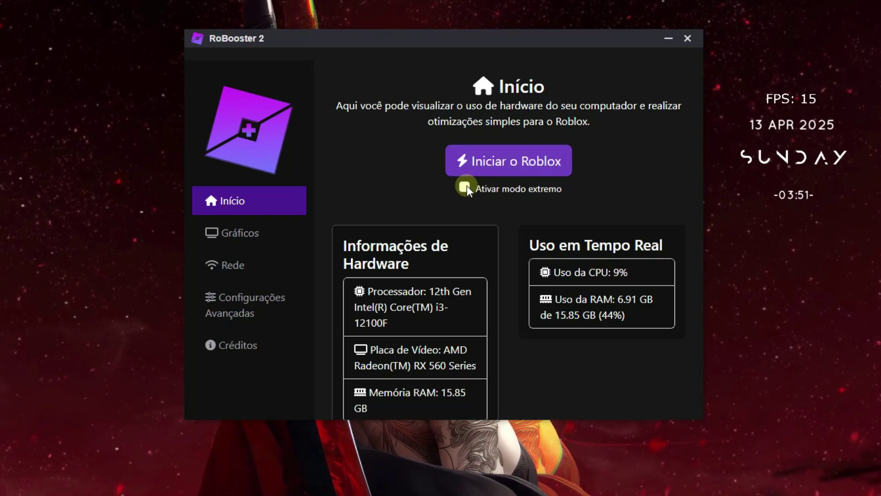
click(465, 187)
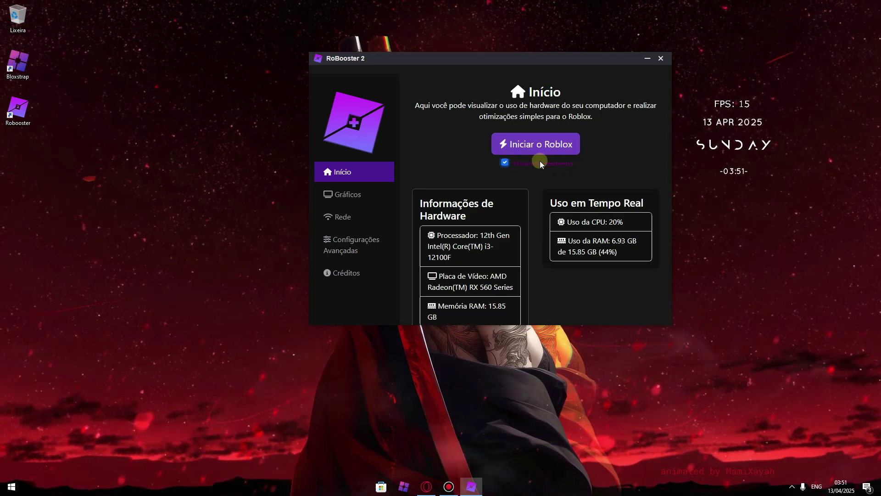
click(532, 145)
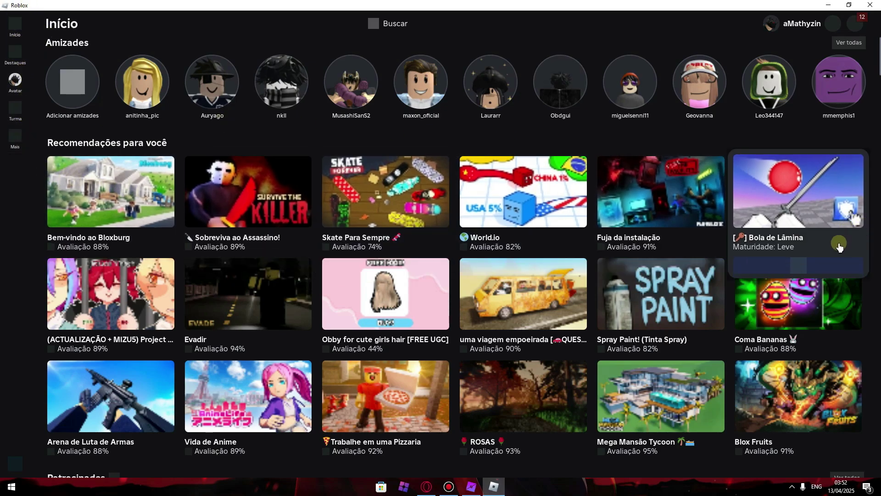
Browse Roblox's home page and launch Murder Mystery 2 from the Continuar row.
scroll(743, 274, down, 15)
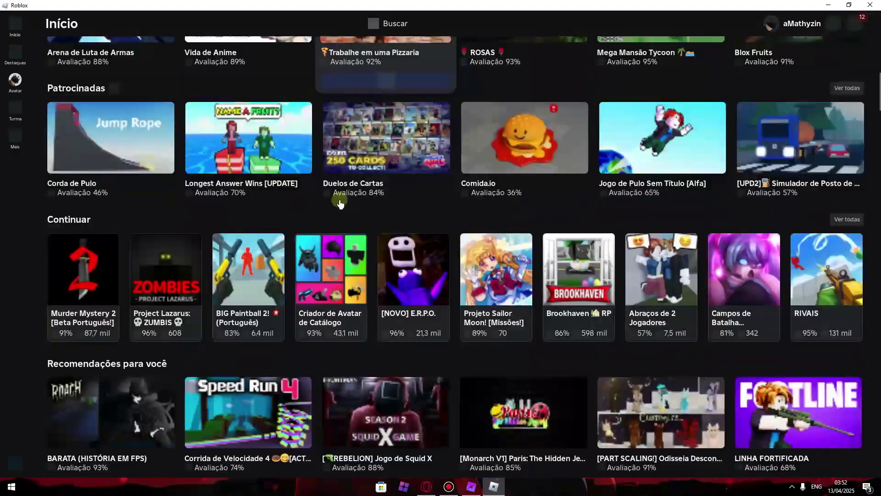
scroll(342, 195, down, 20)
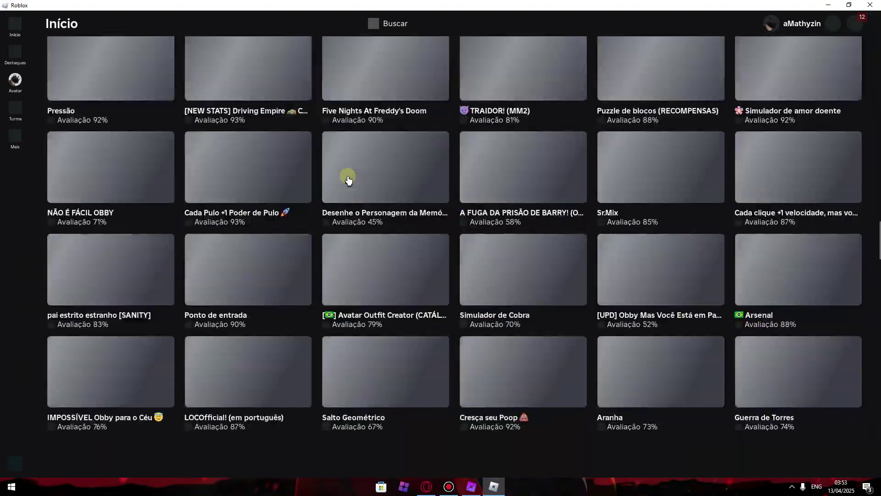
scroll(178, 200, up, 15)
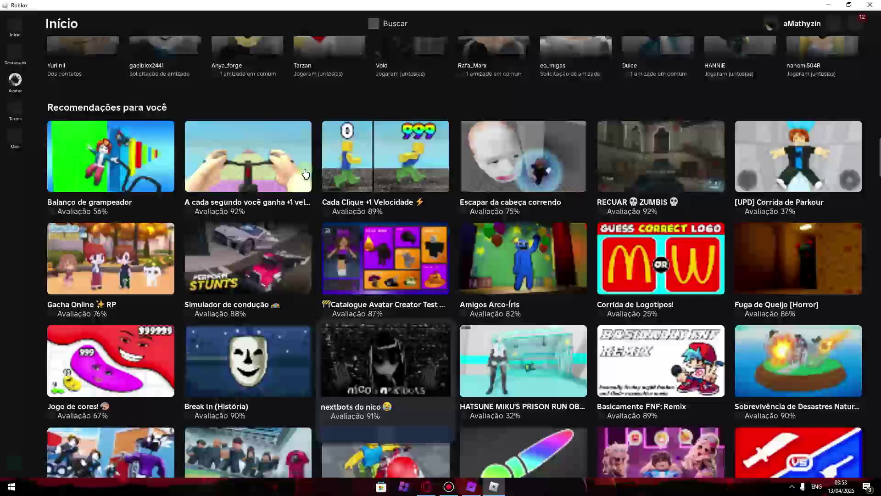
scroll(178, 199, up, 6)
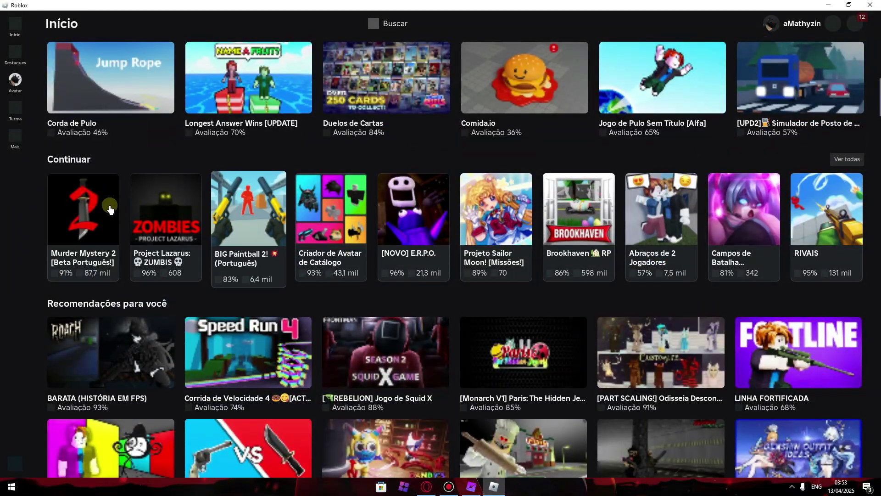
click(70, 282)
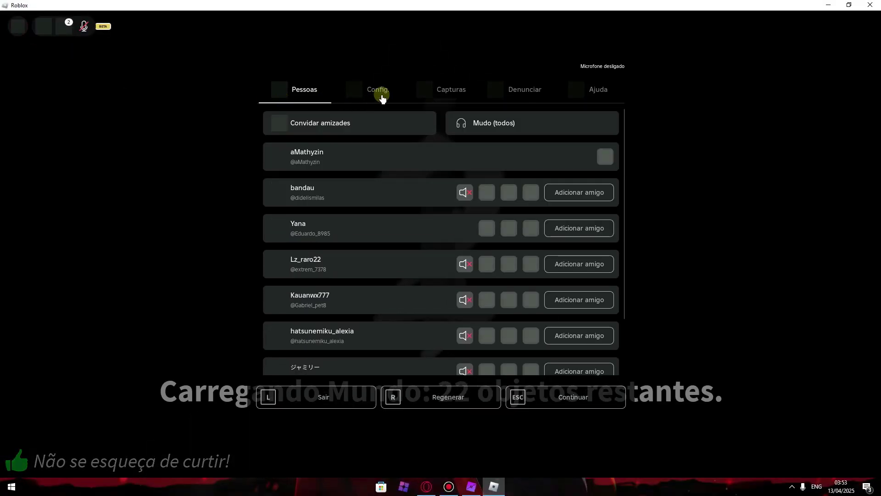
click(17, 21)
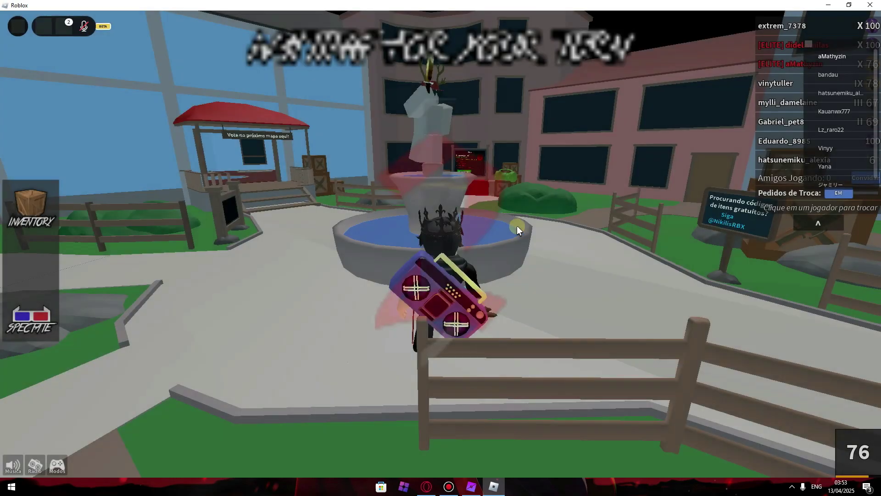
Walk the avatar through the lobby and the map-voting building to examine the graphics in extreme mode.
key(w)
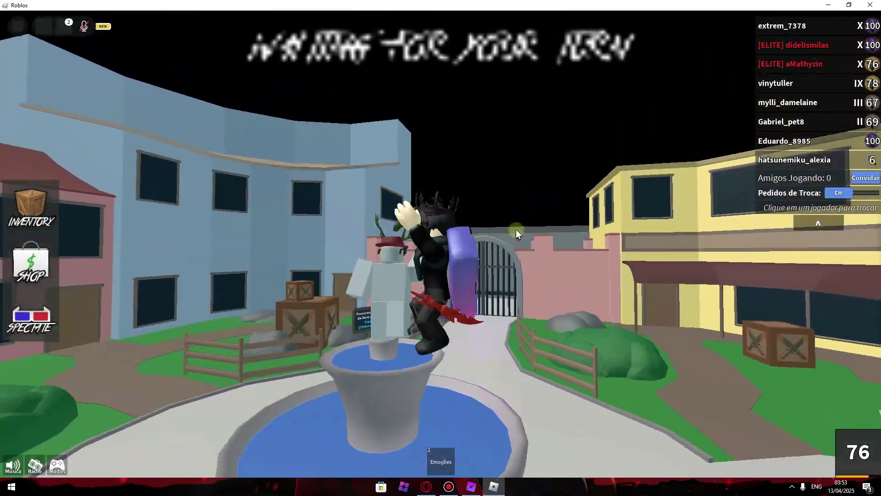
scroll(516, 230, up, 5)
scroll(516, 229, down, 5)
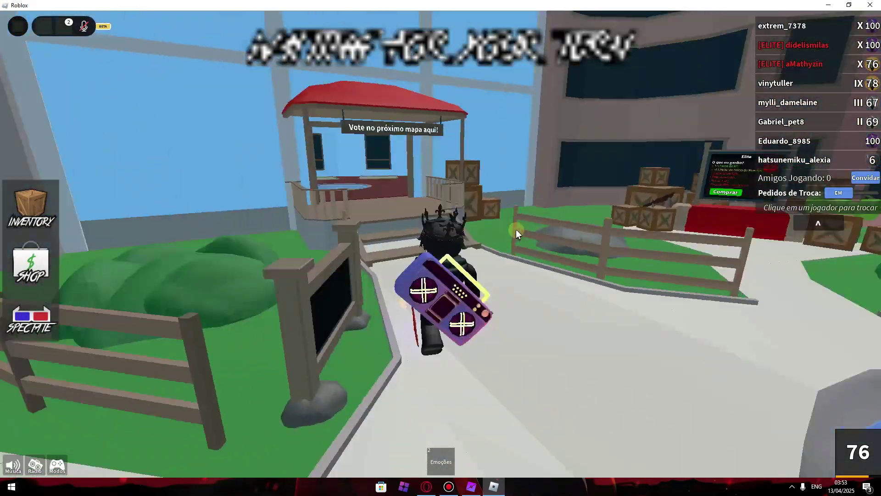
key(w)
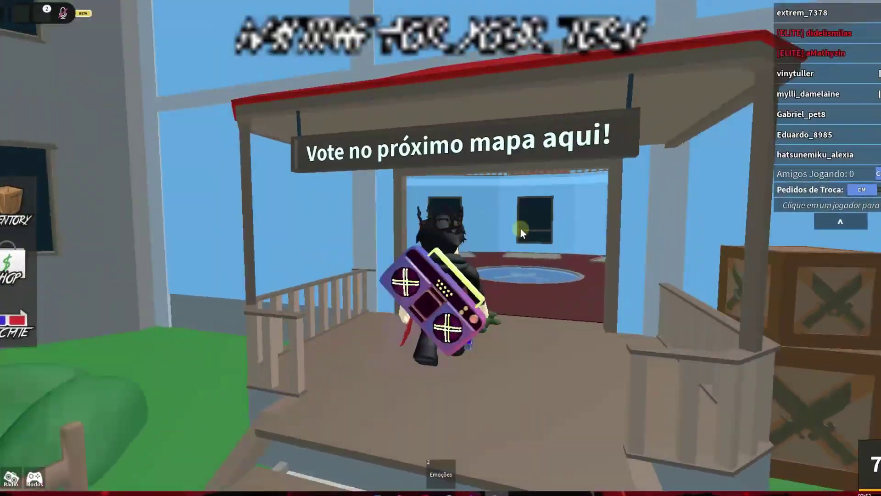
key(w)
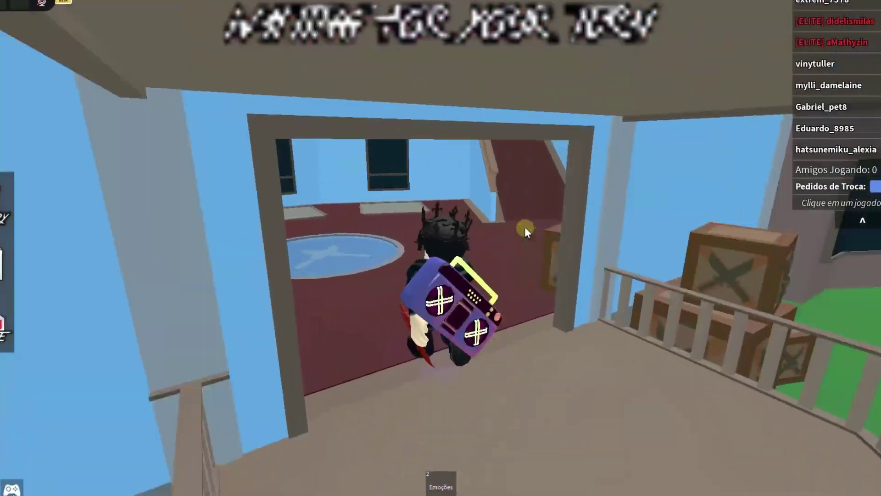
key(w)
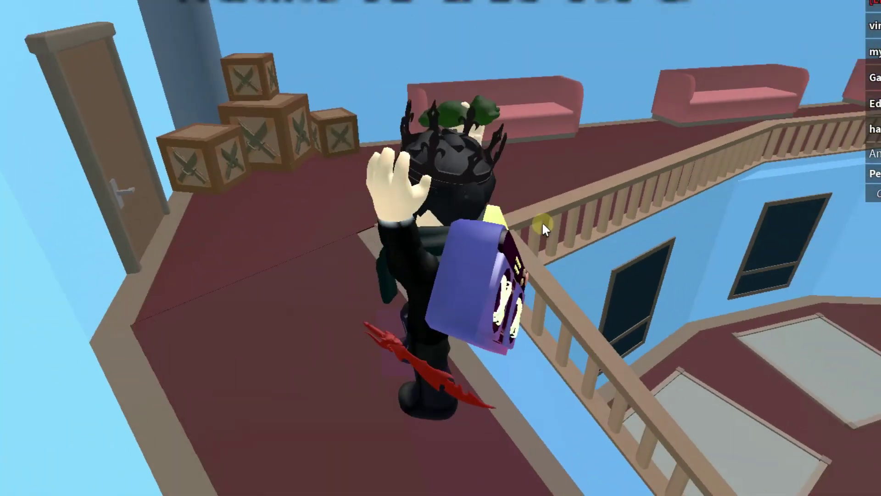
key(w)
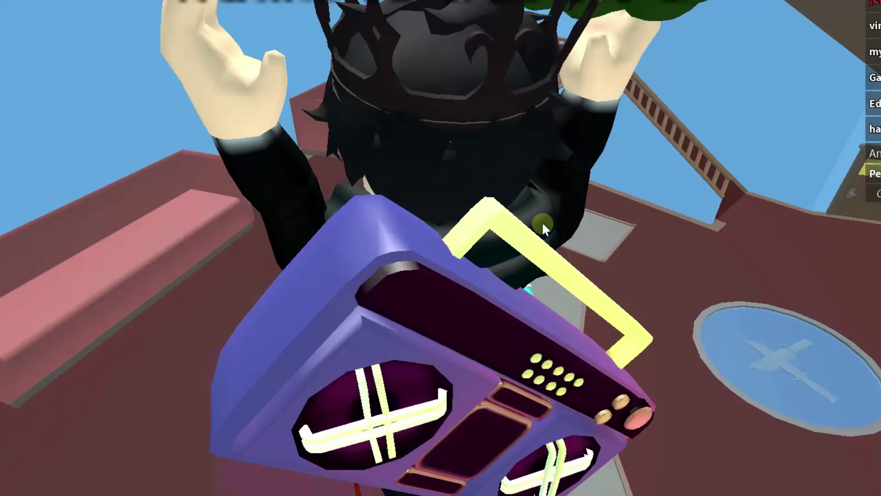
key(w)
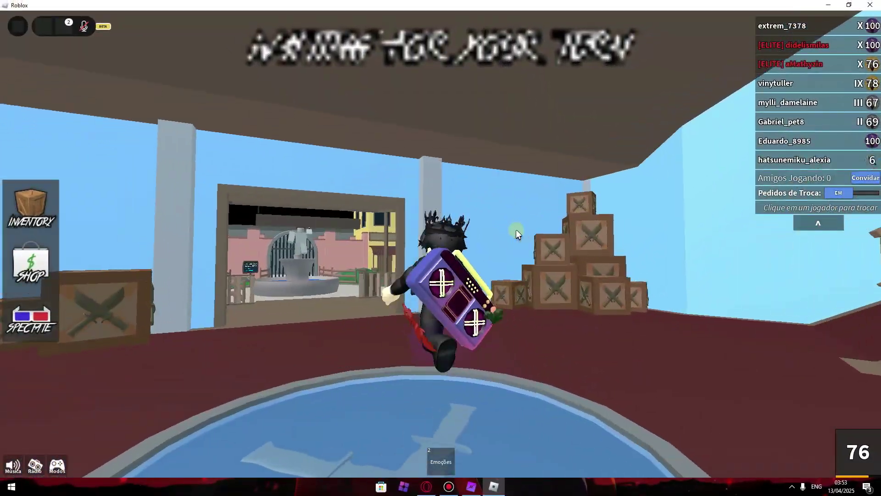
key(w)
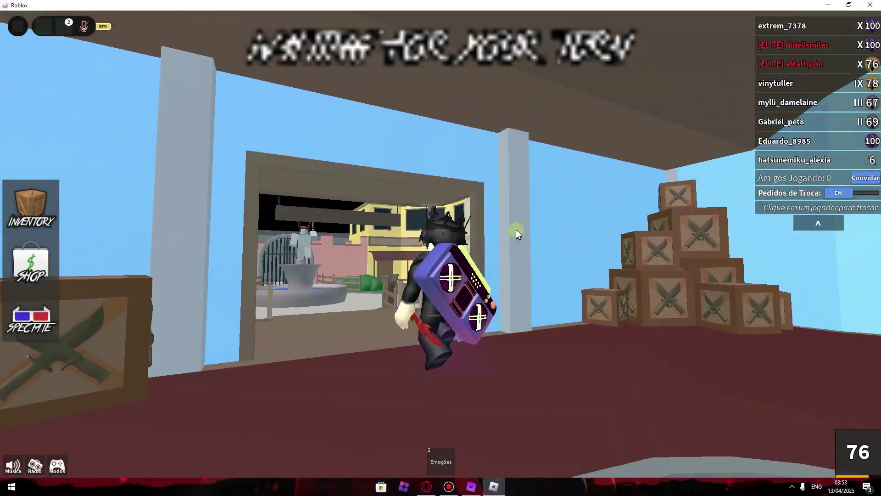
key(w)
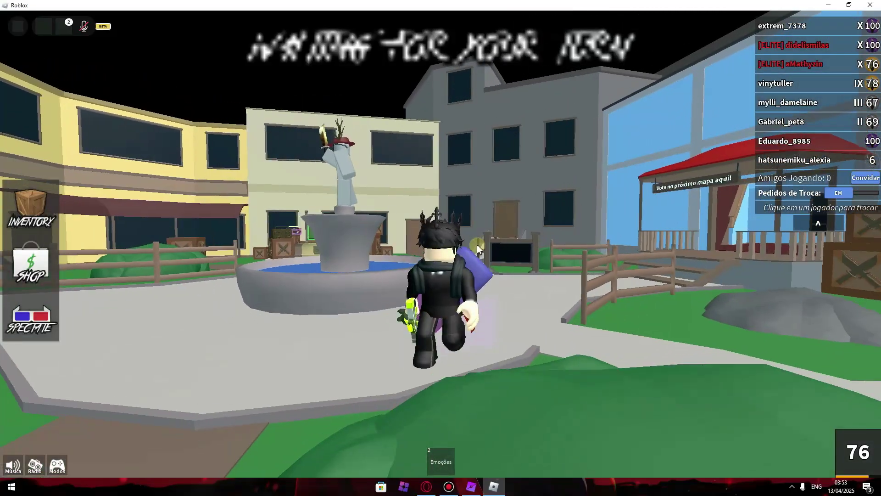
Show the performance statistics overlay and check the extreme-mode frame rate while moving around the Murder Mystery 2 lobby.
key(shift+F3)
key(w)
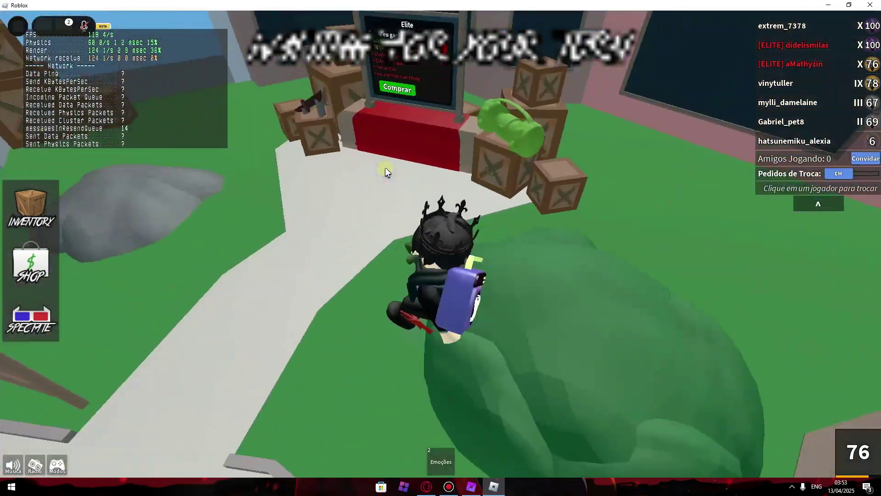
key(w)
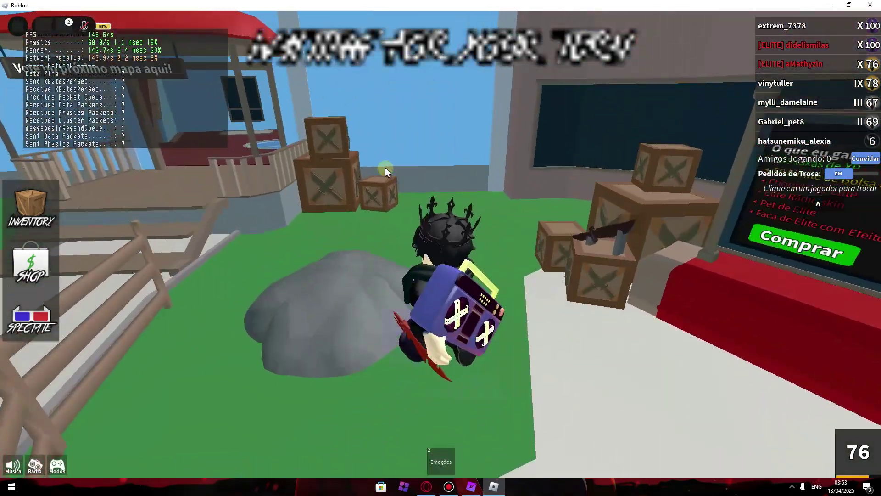
key(w)
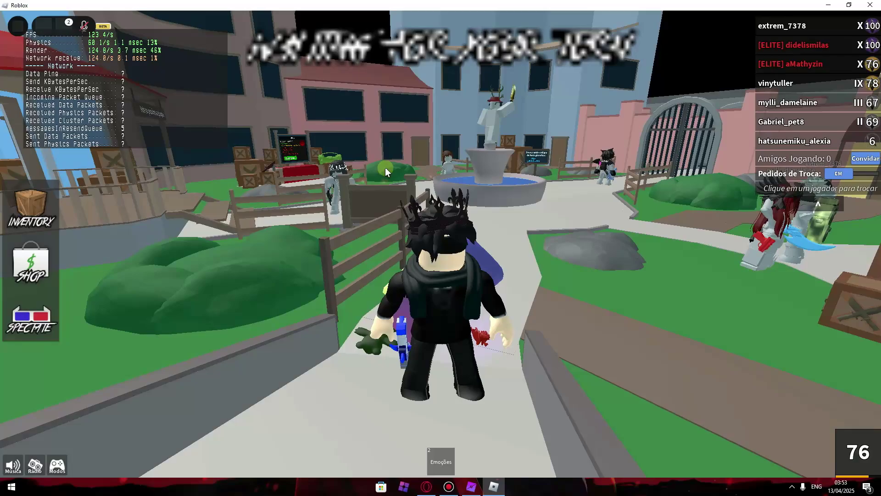
key(w)
key(w)
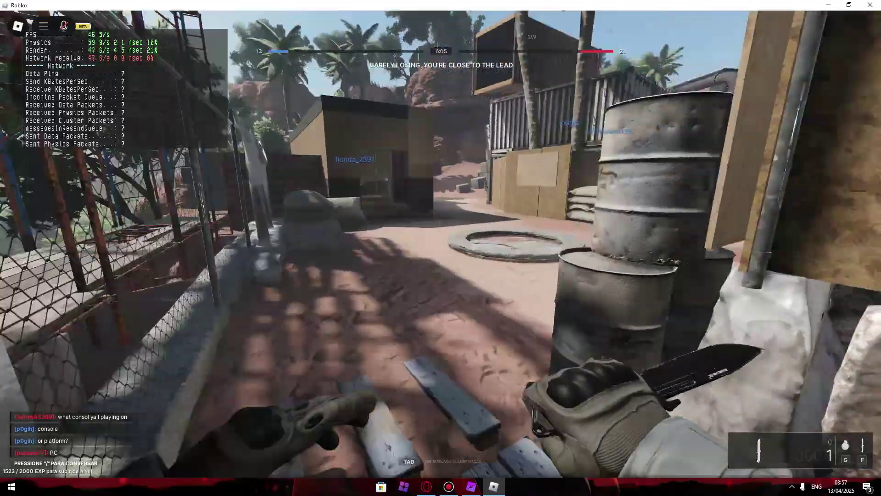
Move through the Frontlines map with the statistics overlay shown to check the frame rate at maximum graphics.
key(w)
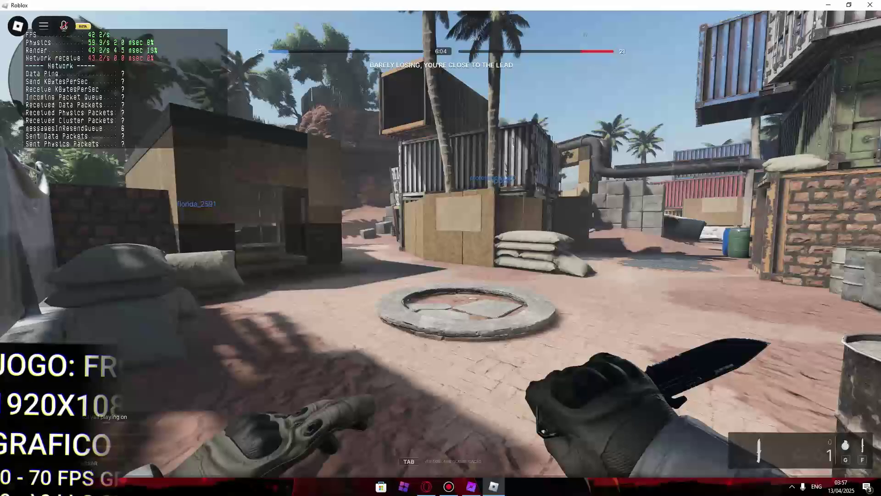
key(w)
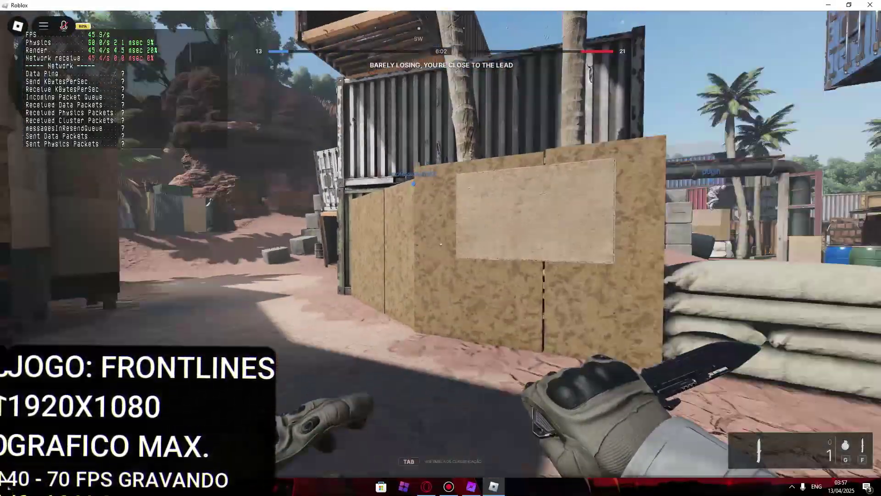
key(w)
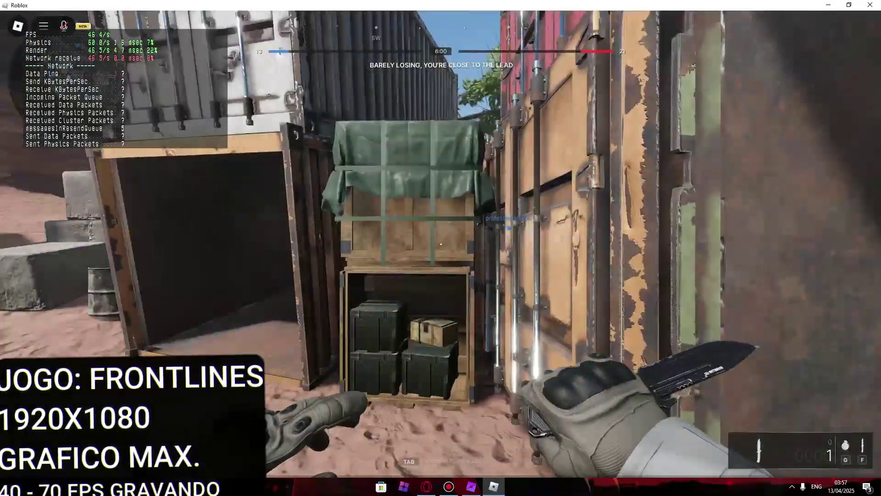
key(w)
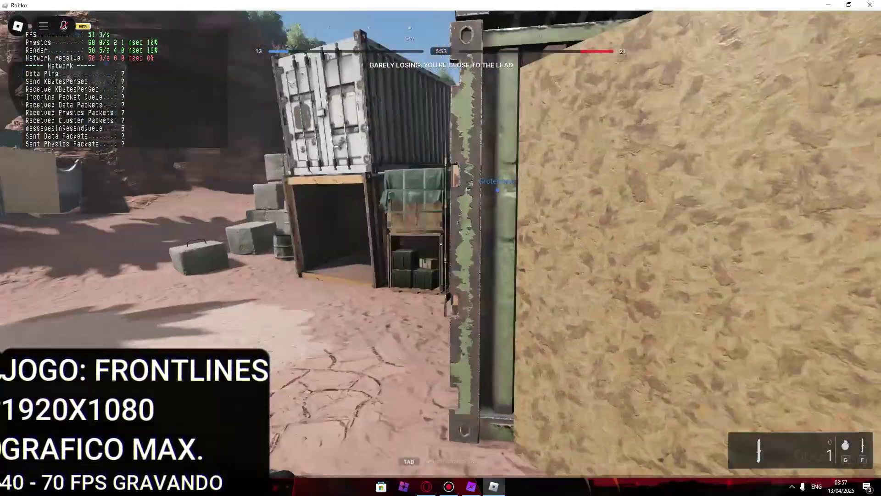
key(w)
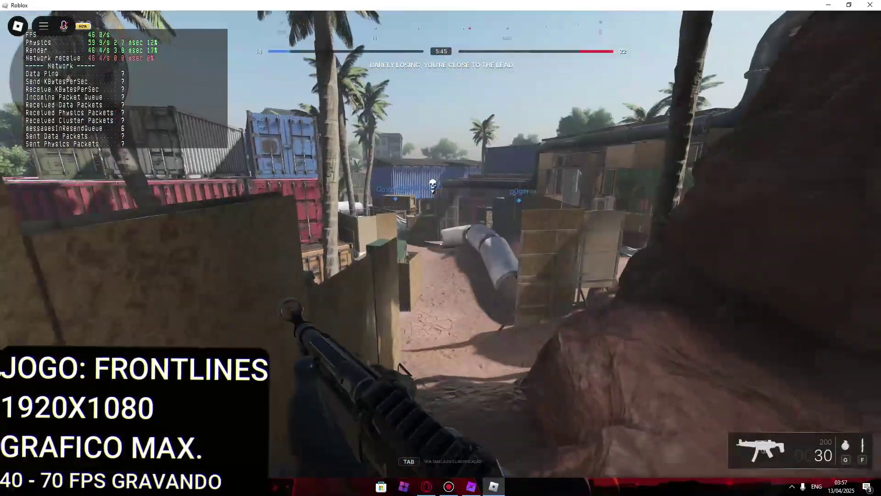
key(w)
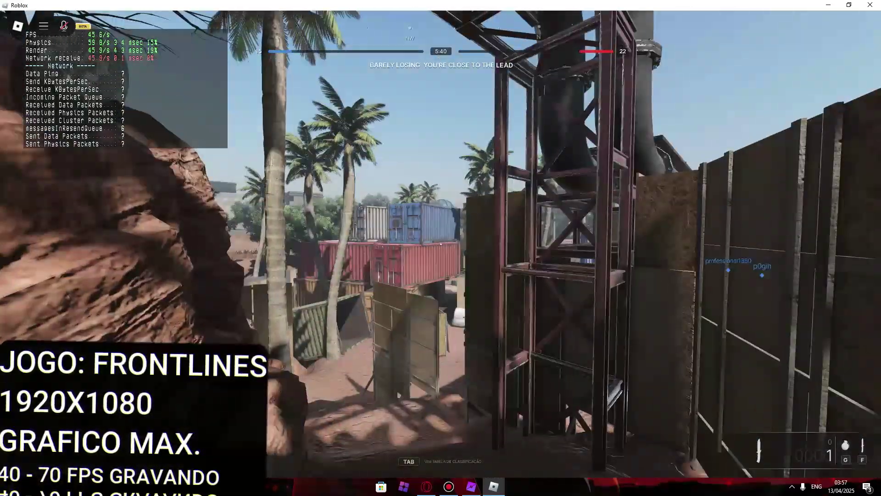
Review the in-game settings of Frontlines, then advance through the map and fire the rifle to check the frame rate at maximum graphics.
key(Escape)
click(371, 106)
scroll(548, 286, down, 1)
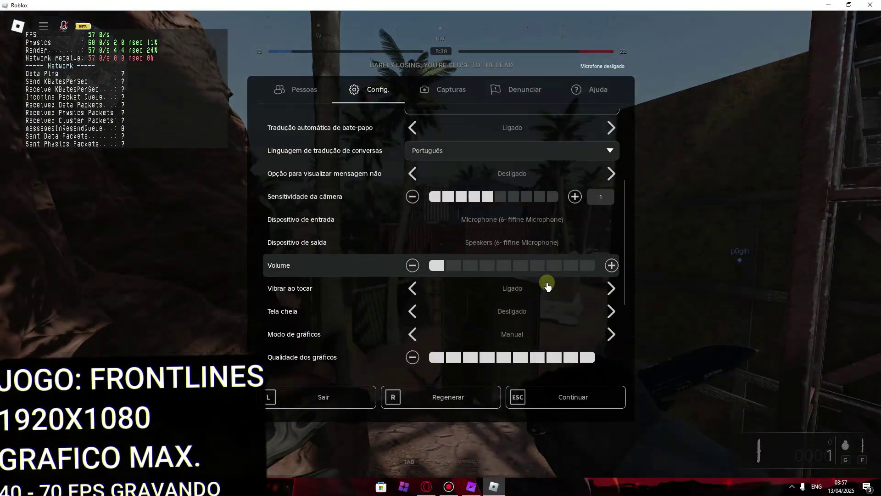
key(Escape)
key(w)
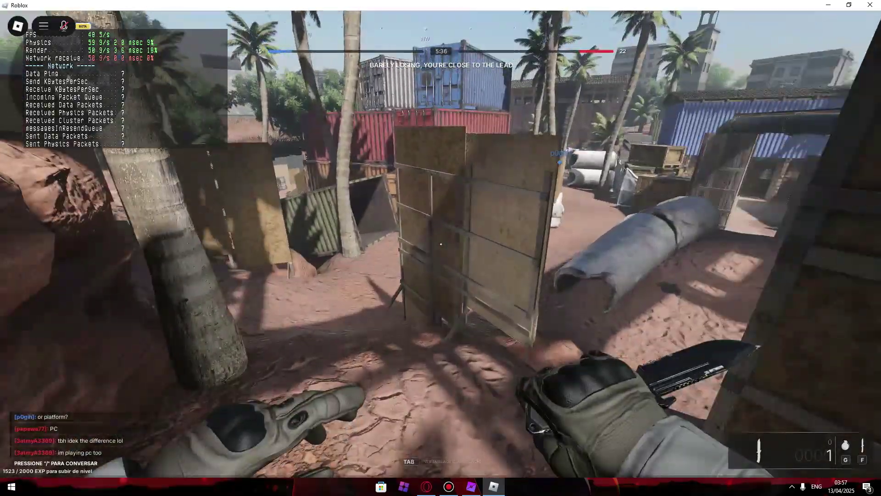
key(1)
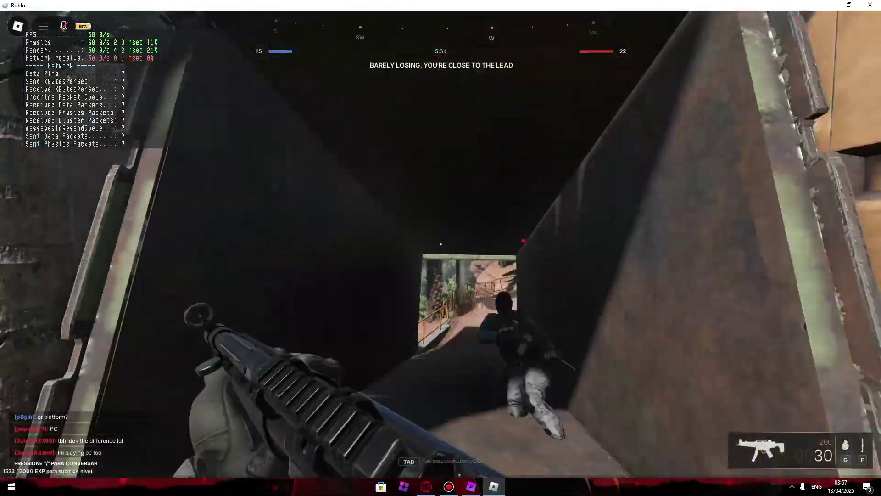
click(441, 244)
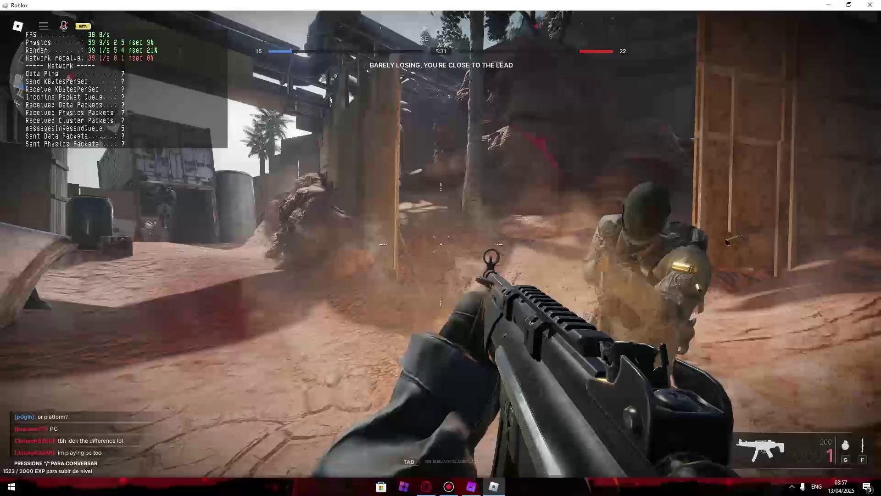
Set the camera sensitivity to 0.52 in the in-game settings and return to the Frontlines match.
key(Escape)
scroll(364, 124, down, 3)
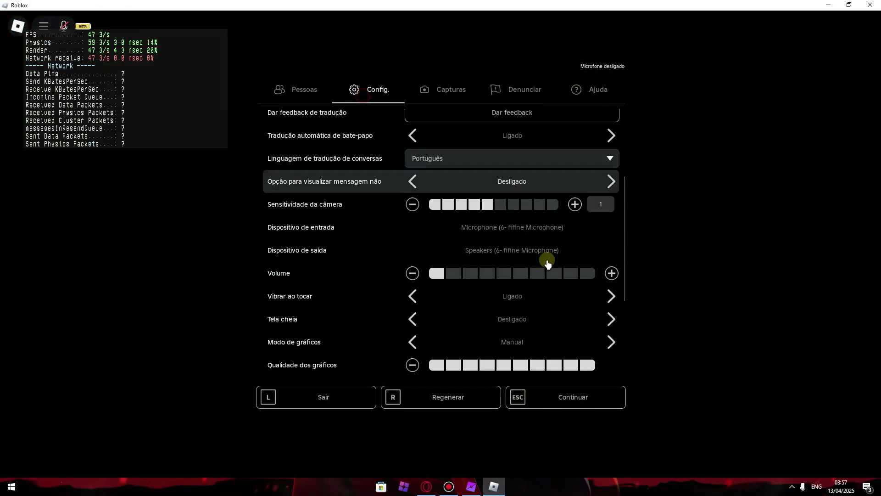
click(441, 206)
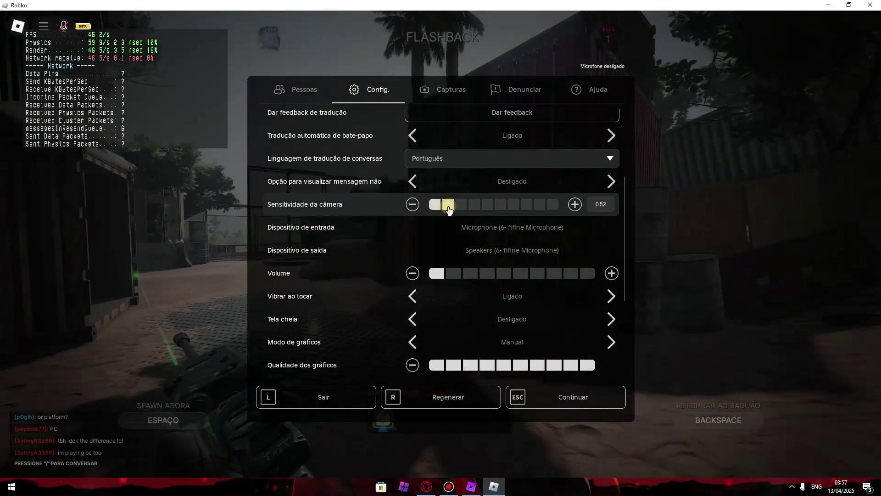
key(Escape)
Run through the shaded alley and lower the graphics quality to two bars in the in-game settings.
key(f)
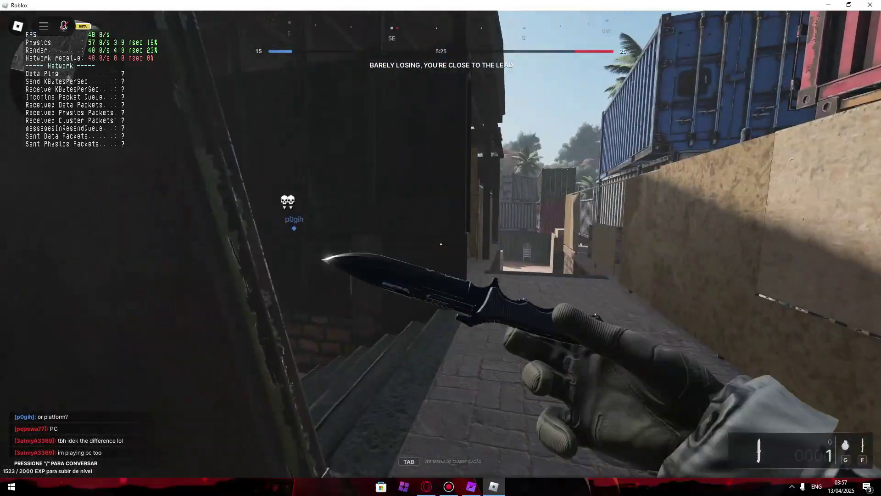
key(w)
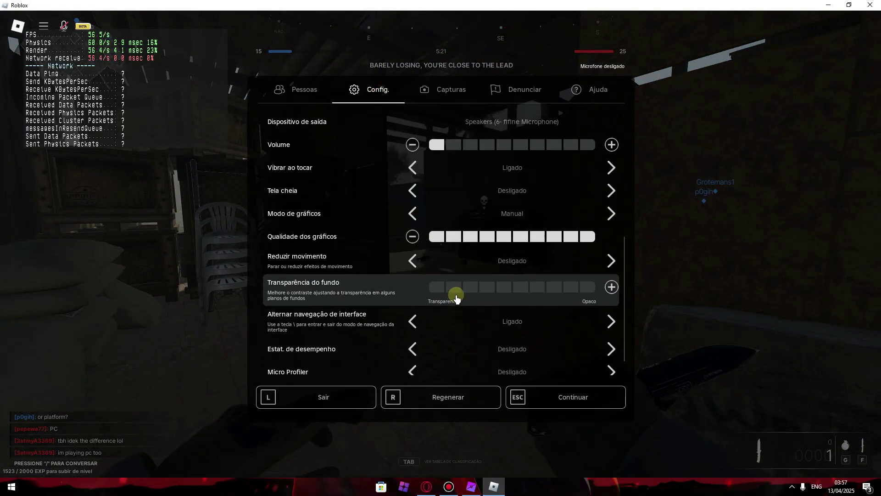
key(Escape)
key(1)
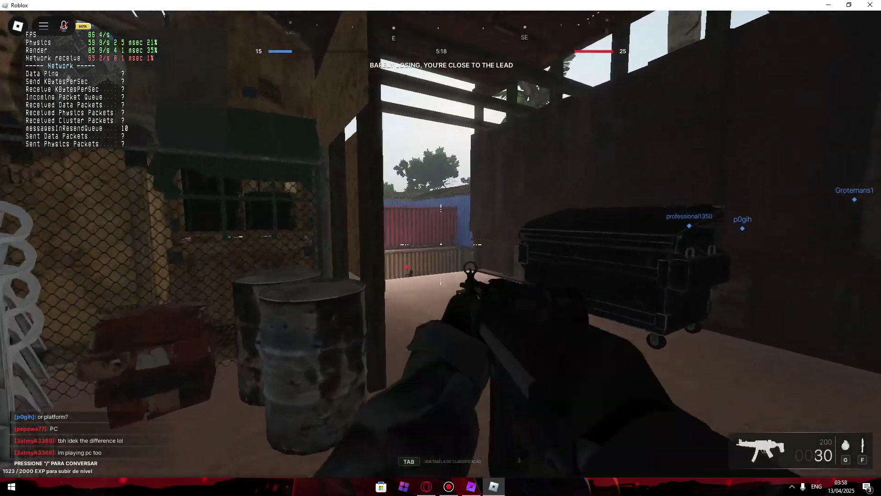
key(Escape)
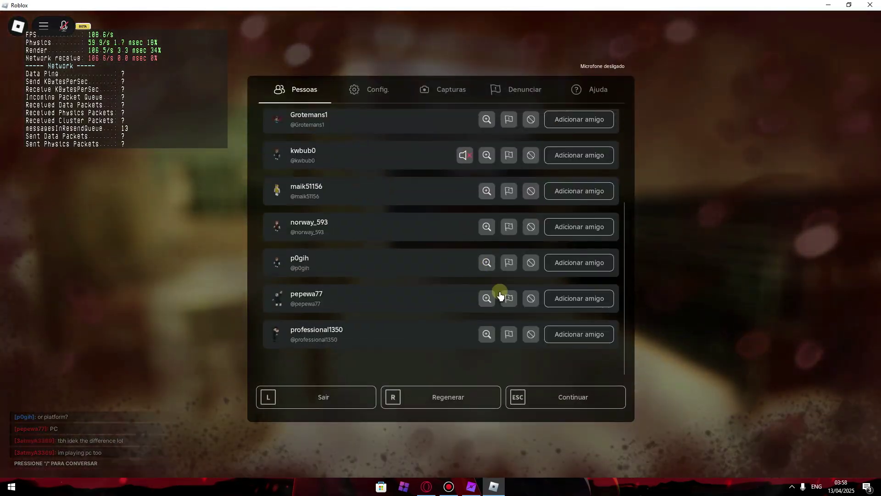
scroll(462, 327, down, 1)
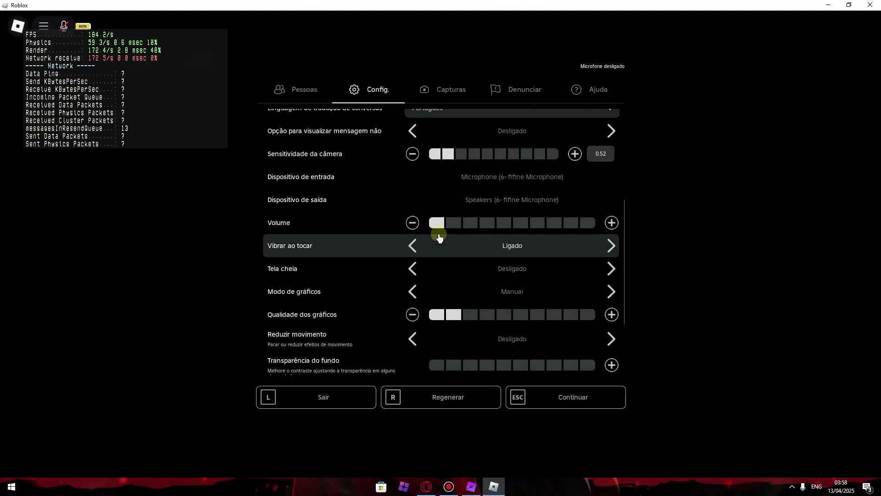
key(Escape)
Respawn and move through the brick shelter and container yard to check the frame rate at low graphics quality.
key(space)
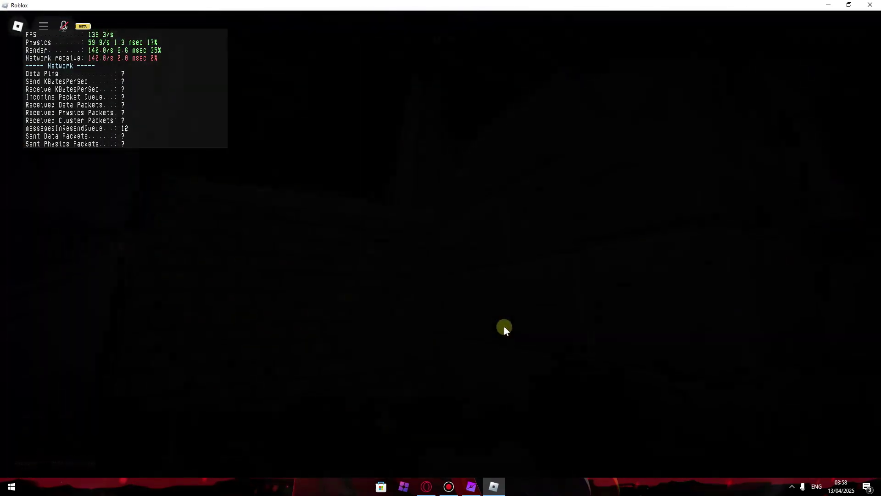
key(f)
key(w)
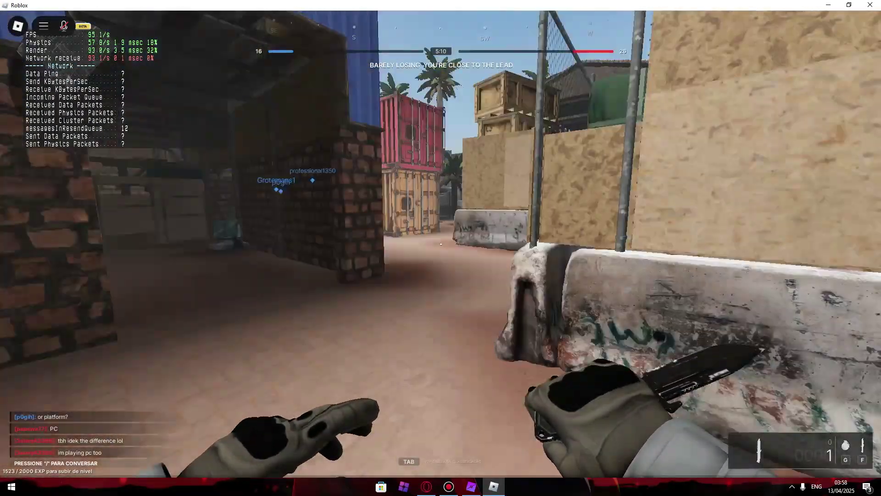
key(w)
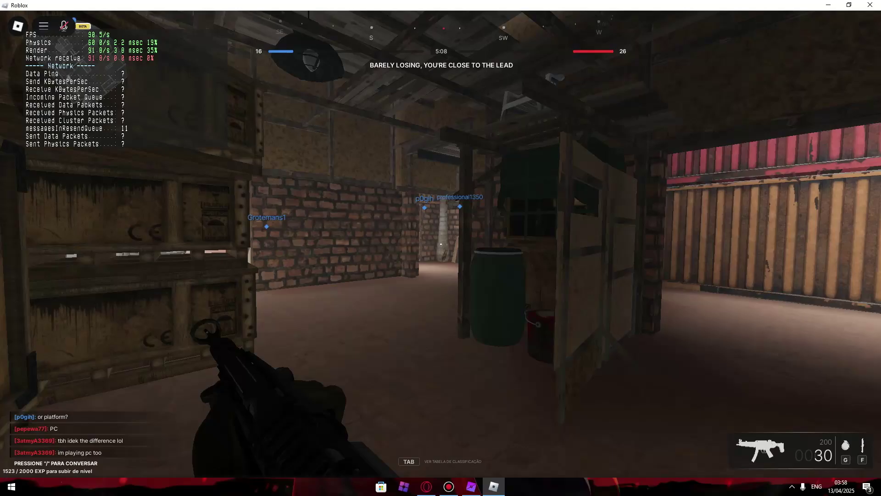
key(w)
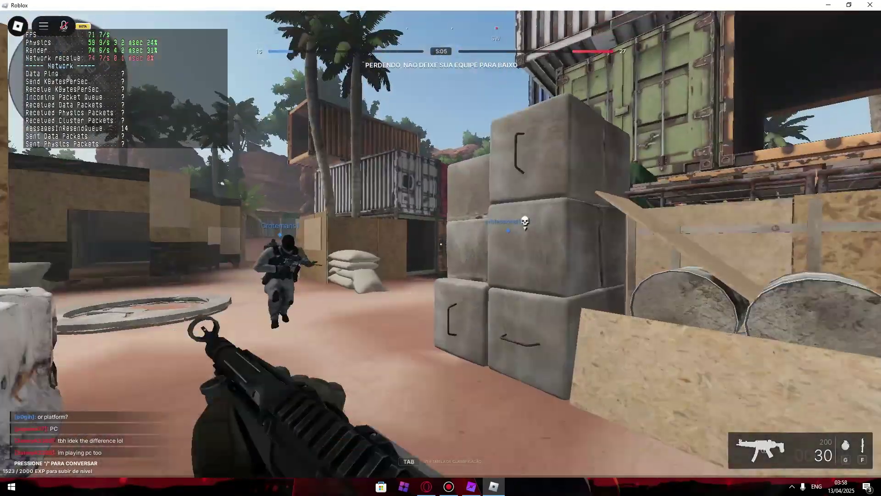
click(440, 248)
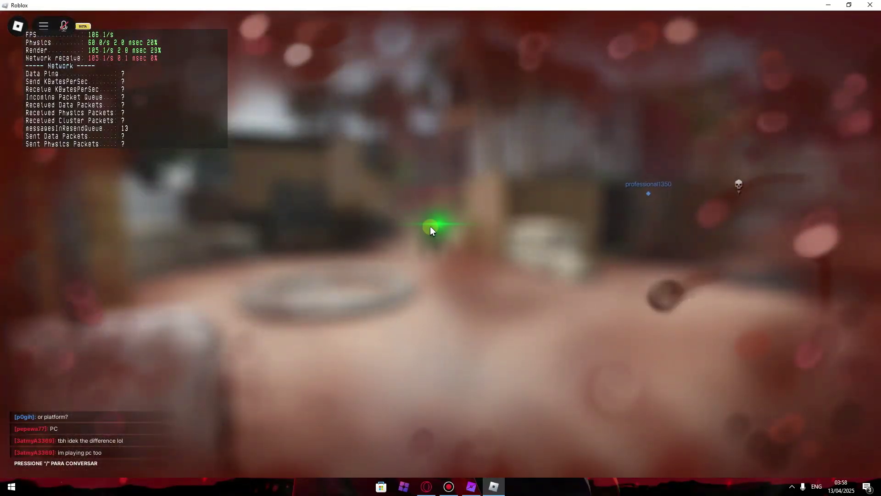
Raise the graphics quality back to the high end of its range and resume running through the Frontlines map.
key(Escape)
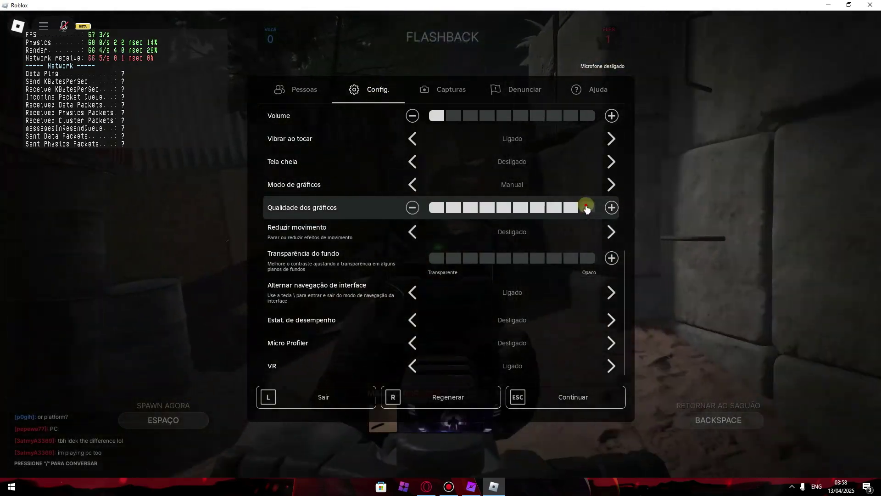
key(Escape)
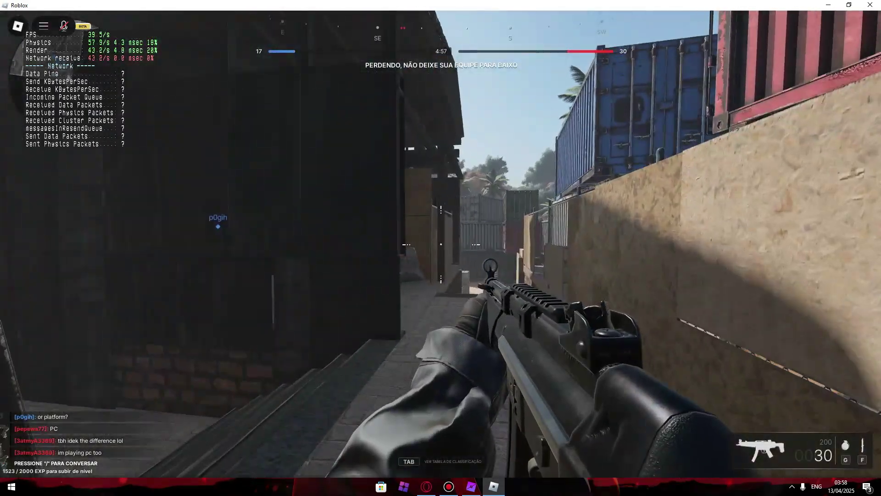
key(3)
key(w)
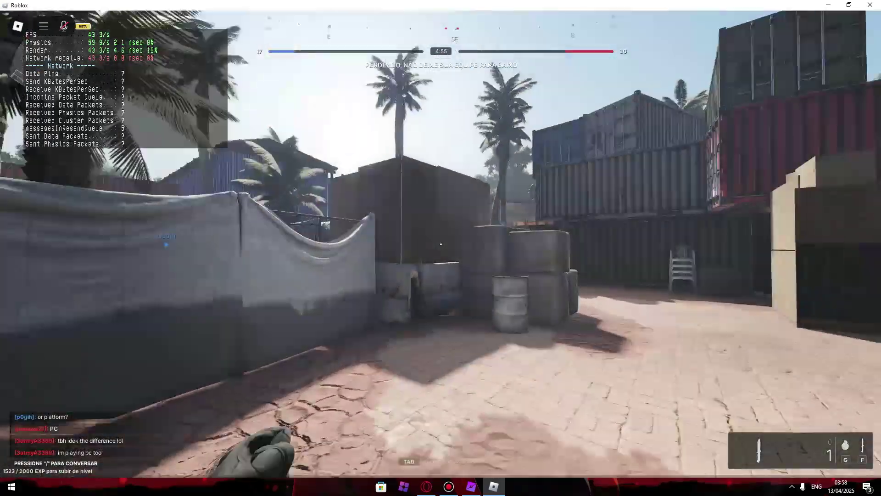
key(w)
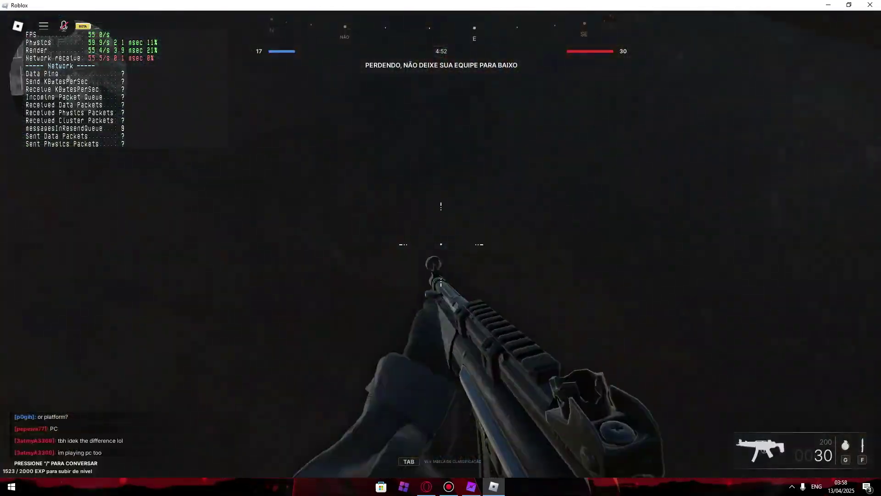
Move through the container passage and along the rocky path to check the frame rate at high graphics quality.
key(Escape)
key(Escape)
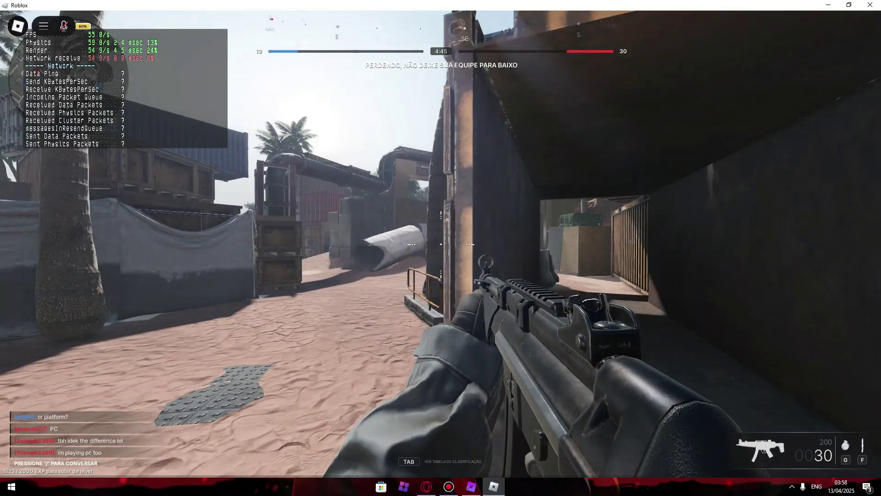
key(w)
key(3)
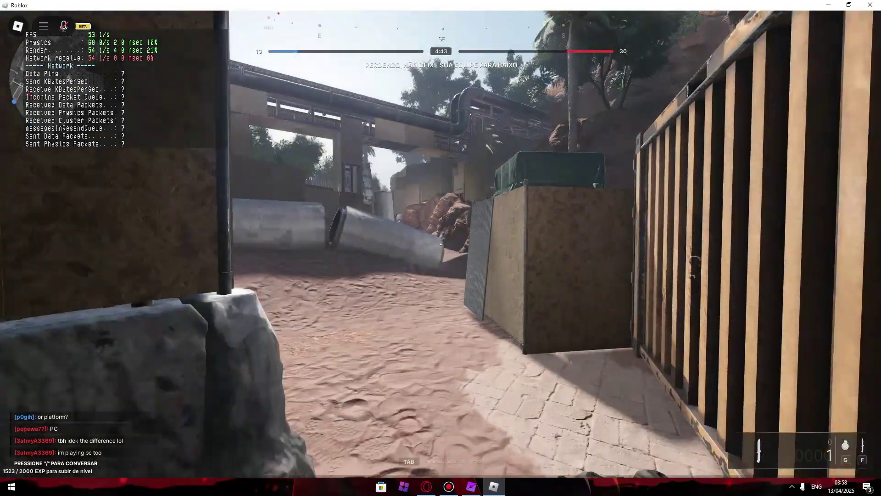
key(w)
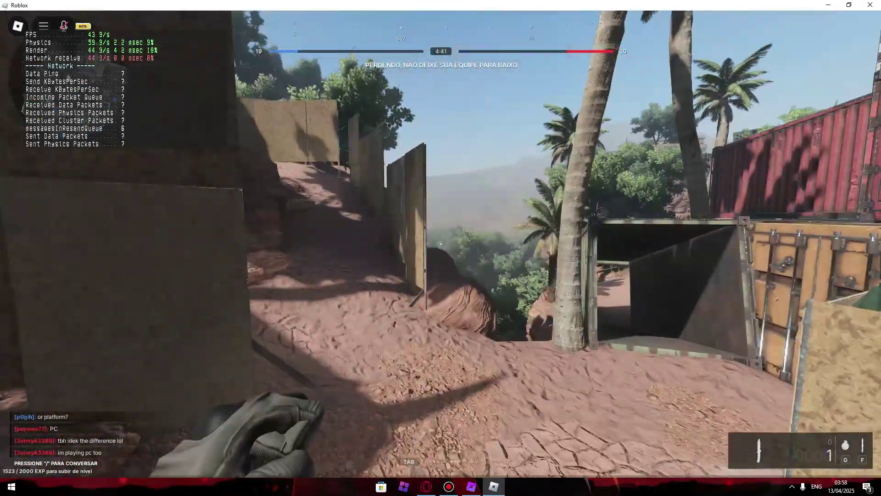
key(w)
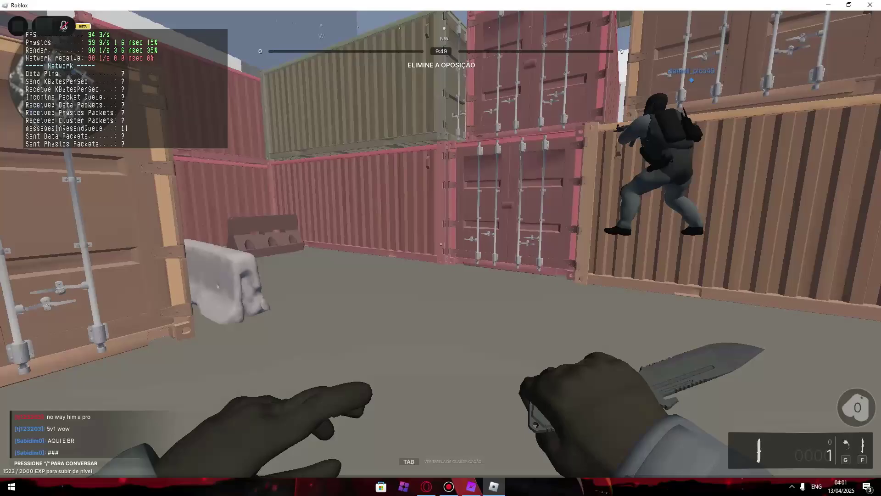
Run past the containers and pipe structures in Frontlines with simplified textures to check the frame rate in extreme mode.
key(w)
key(1)
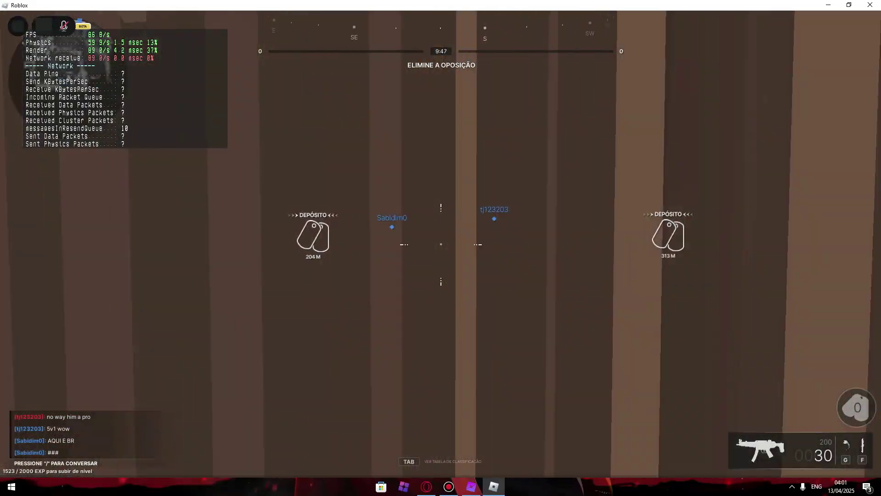
key(3)
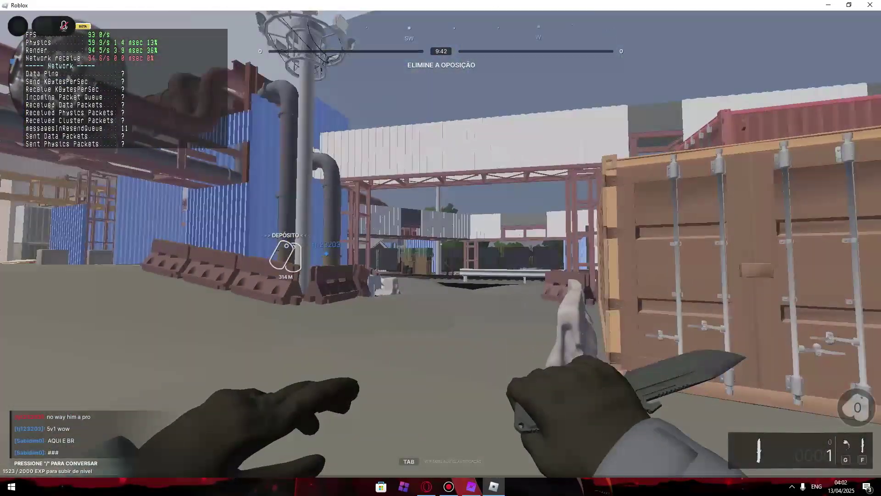
key(w)
key(1)
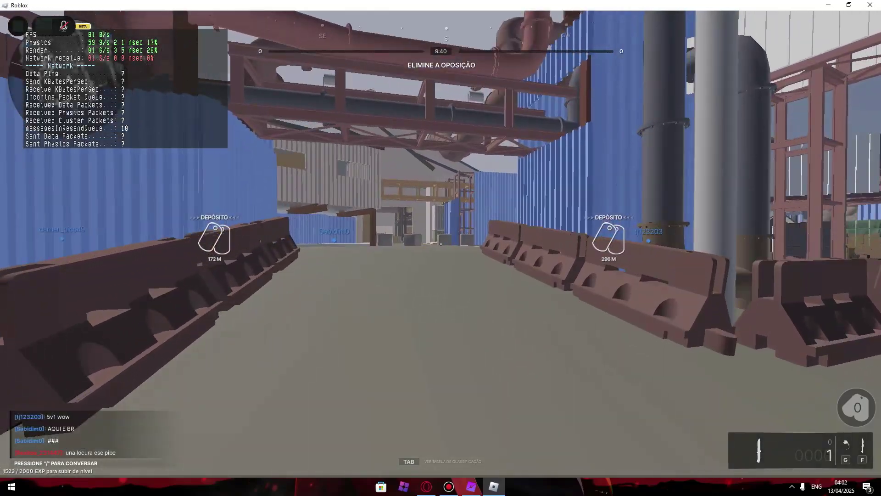
key(3)
key(w)
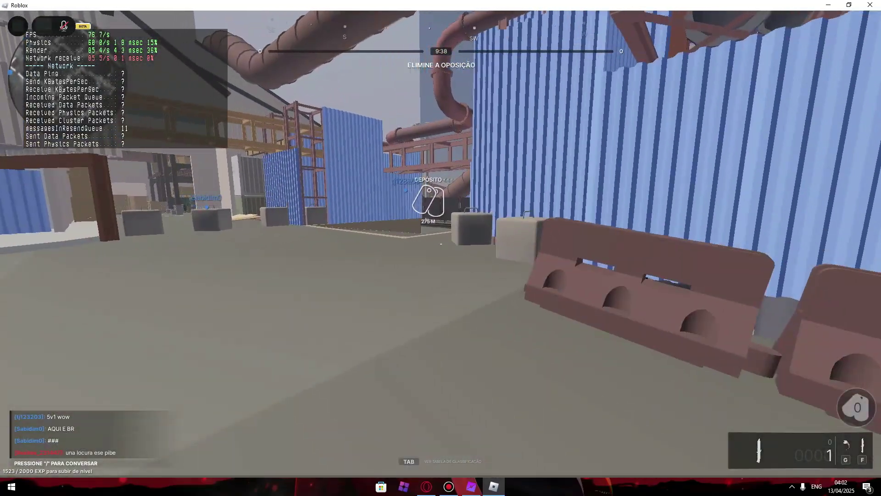
key(w)
key(3)
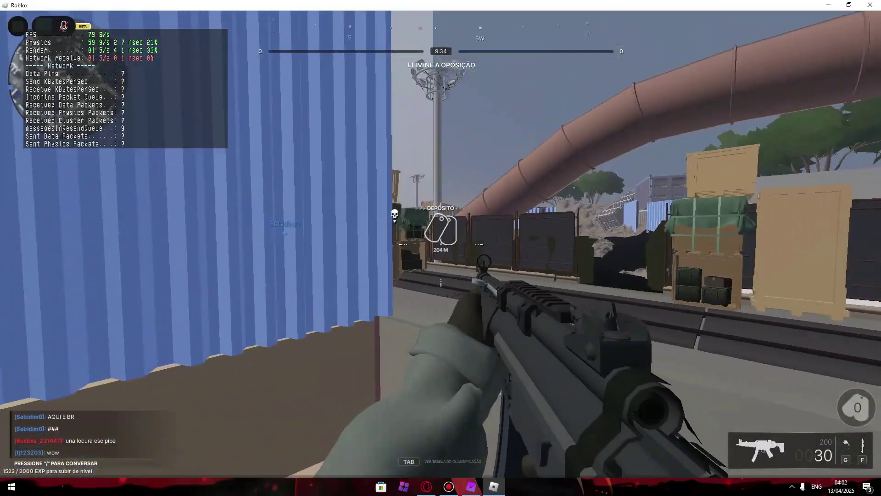
Follow the rail tracks and rubble to the covered depot to examine extreme-mode graphics and frame rate.
key(w)
key(w)
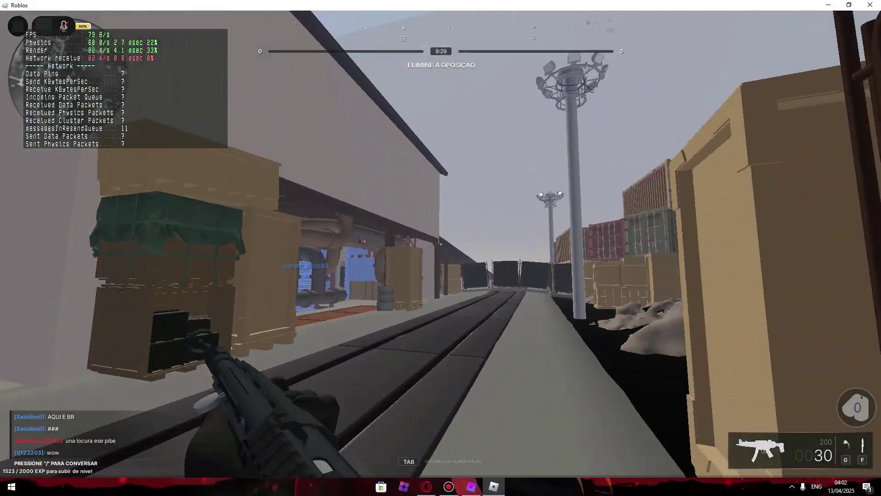
key(w)
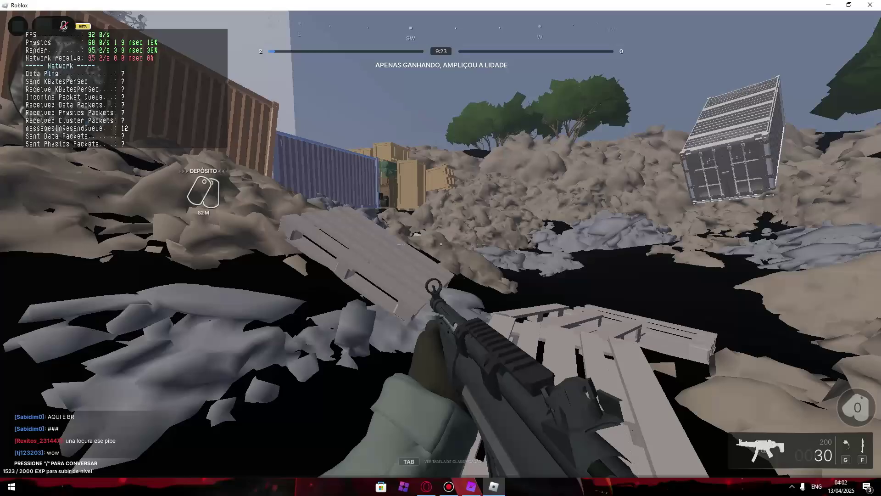
key(w)
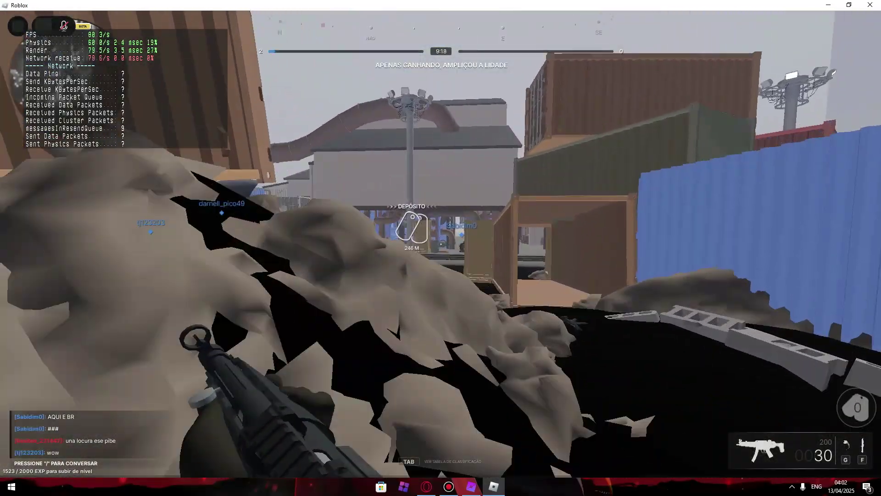
key(w)
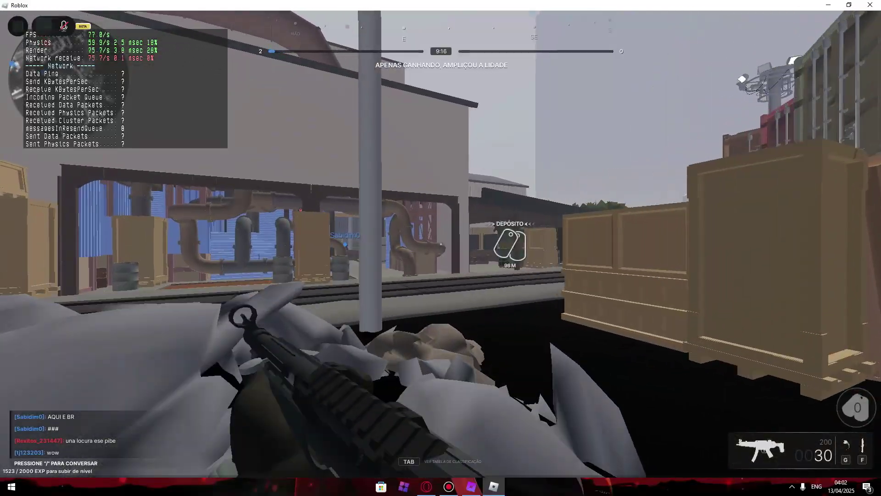
key(w)
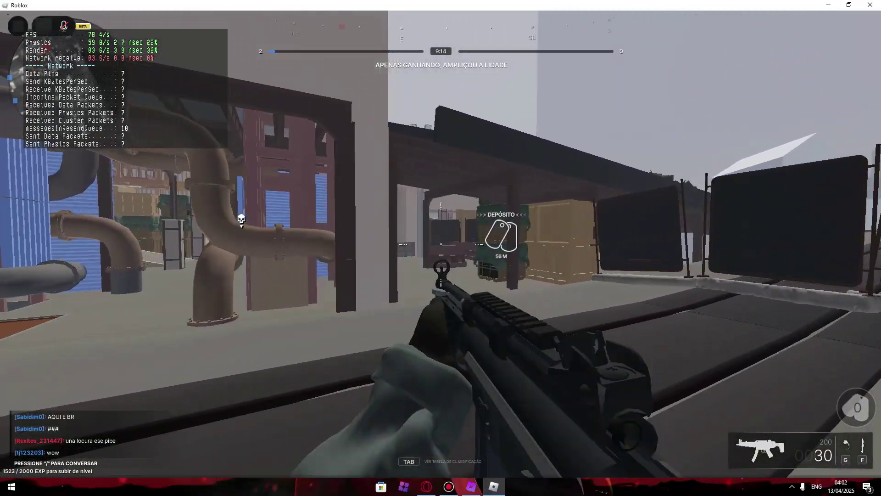
key(w)
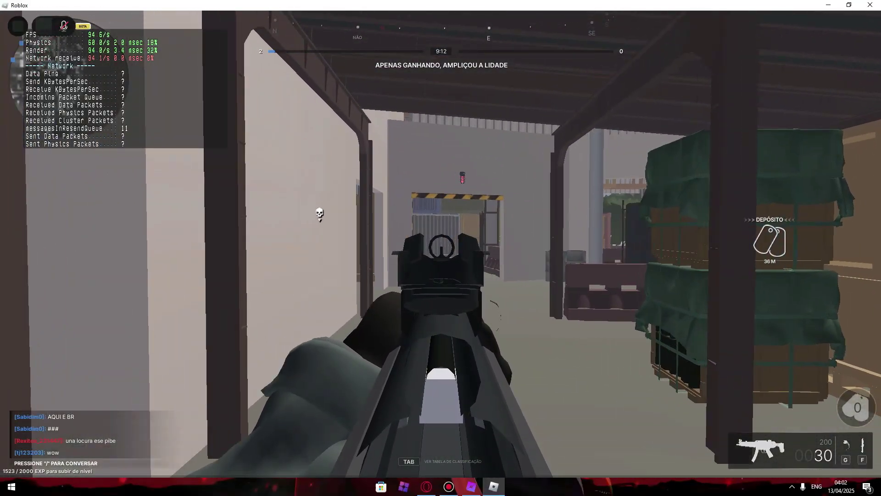
Advance through the covered depot and fire at the enemy player to check the extreme-mode frame rate in combat.
key(w)
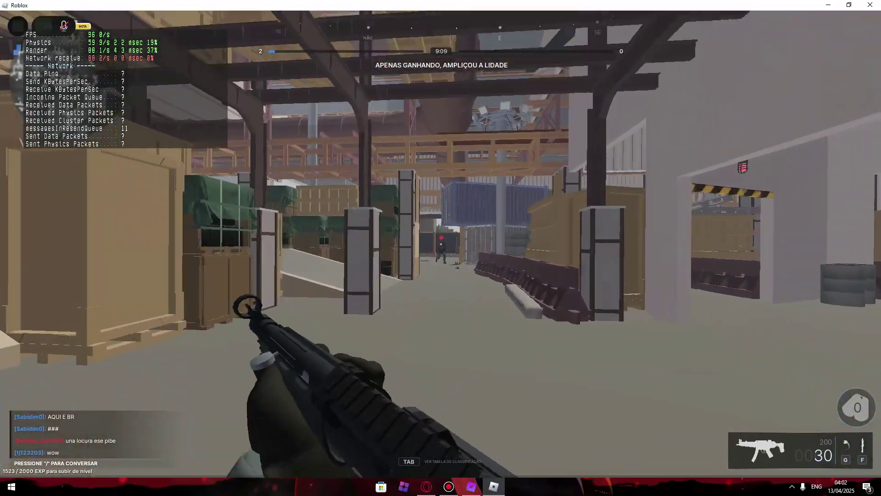
click(441, 248)
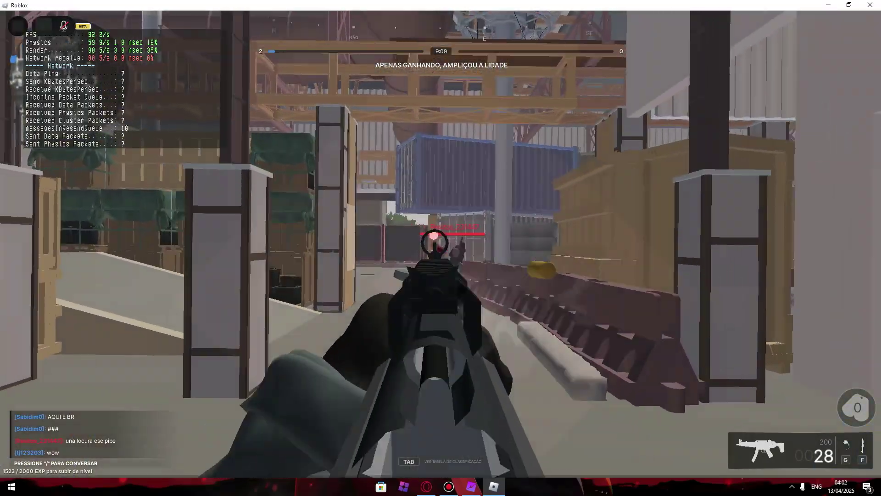
click(440, 248)
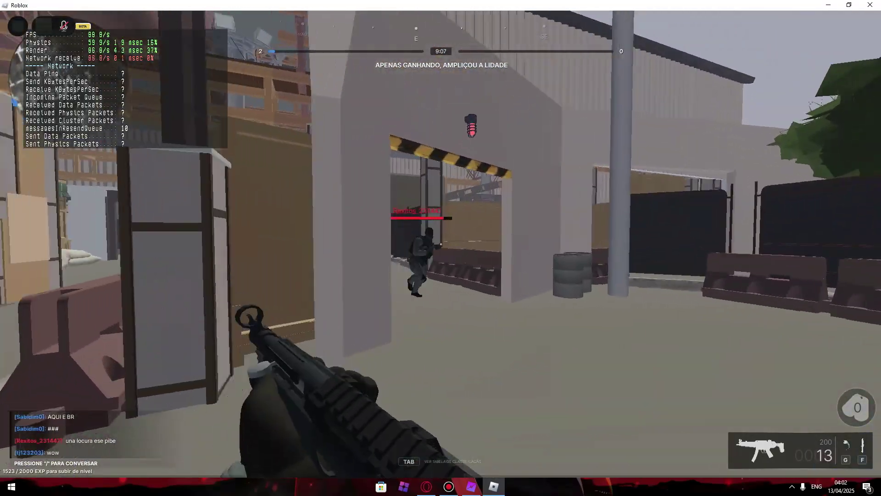
click(440, 248)
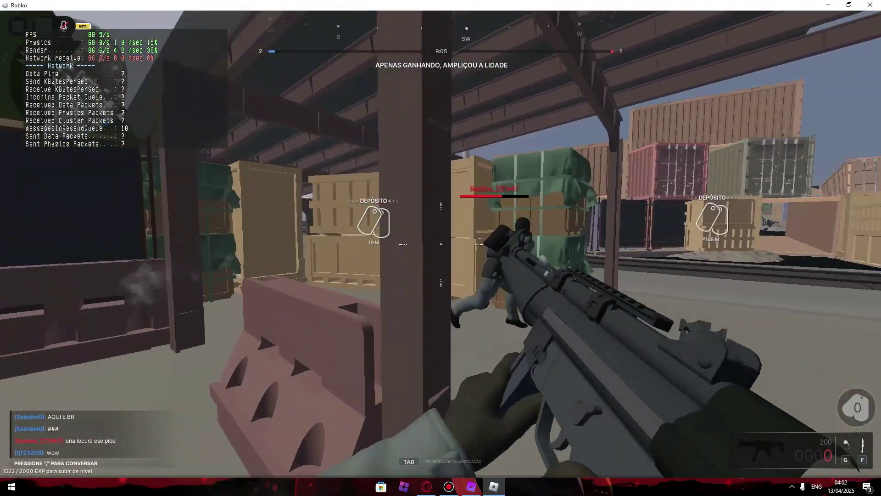
Reload the rifle and keep shooting at the enemy fleeing across the rail tracks to check the frame rate outdoors.
key(r)
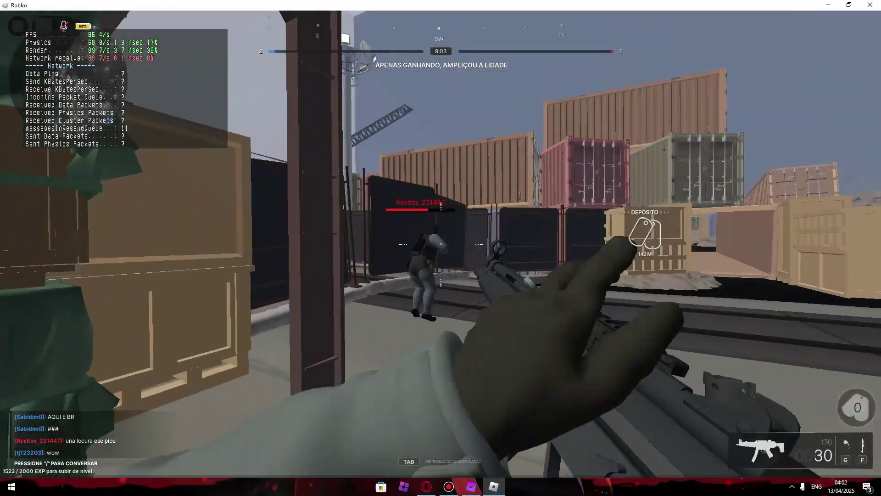
click(441, 248)
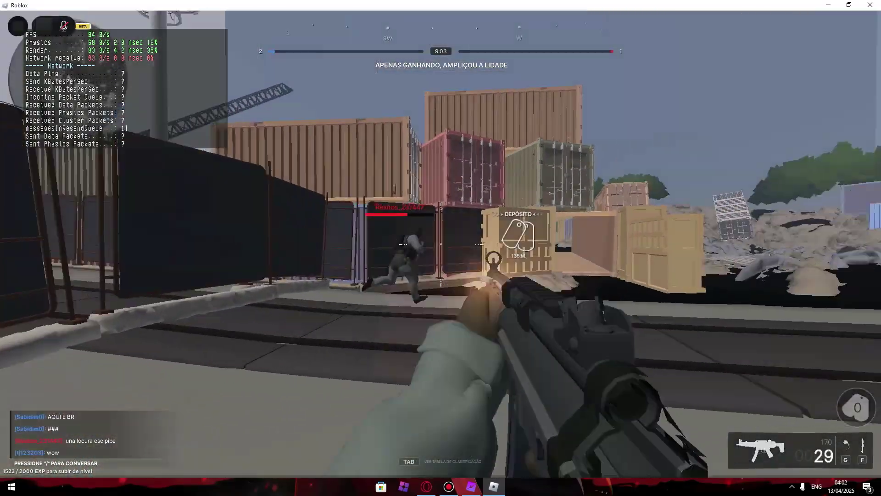
click(440, 248)
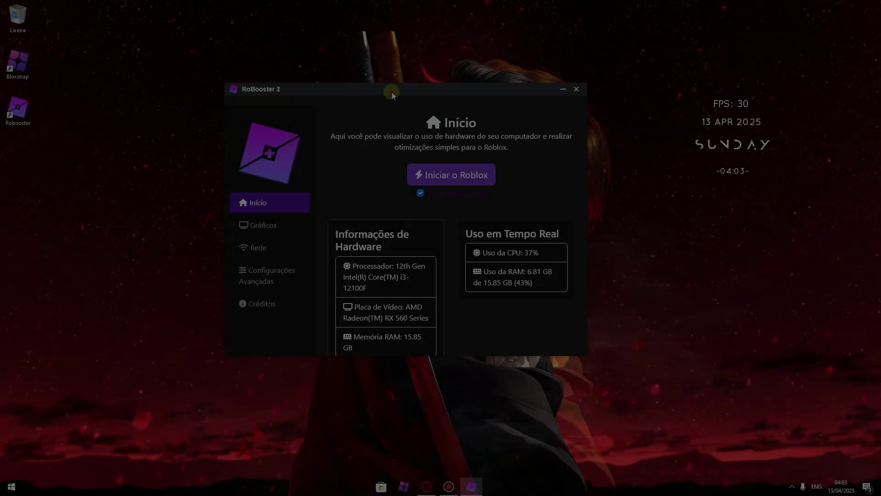
drag(392, 92, 450, 82)
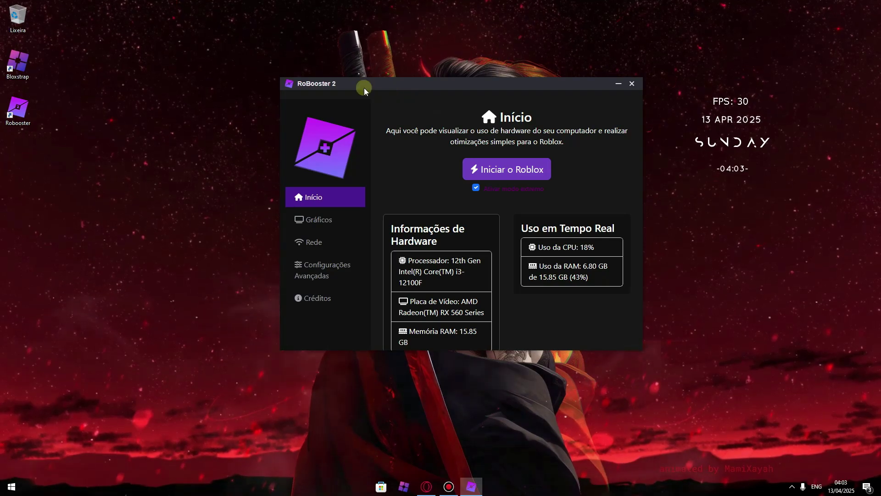
drag(365, 87, 415, 89)
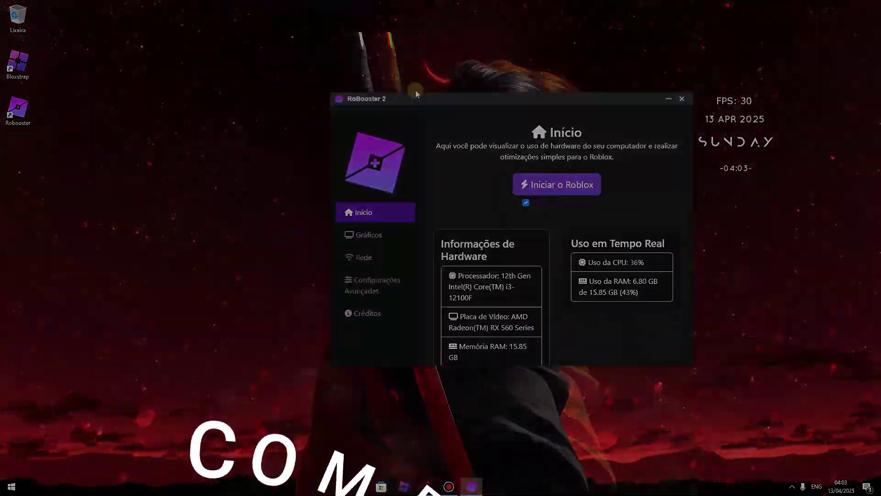